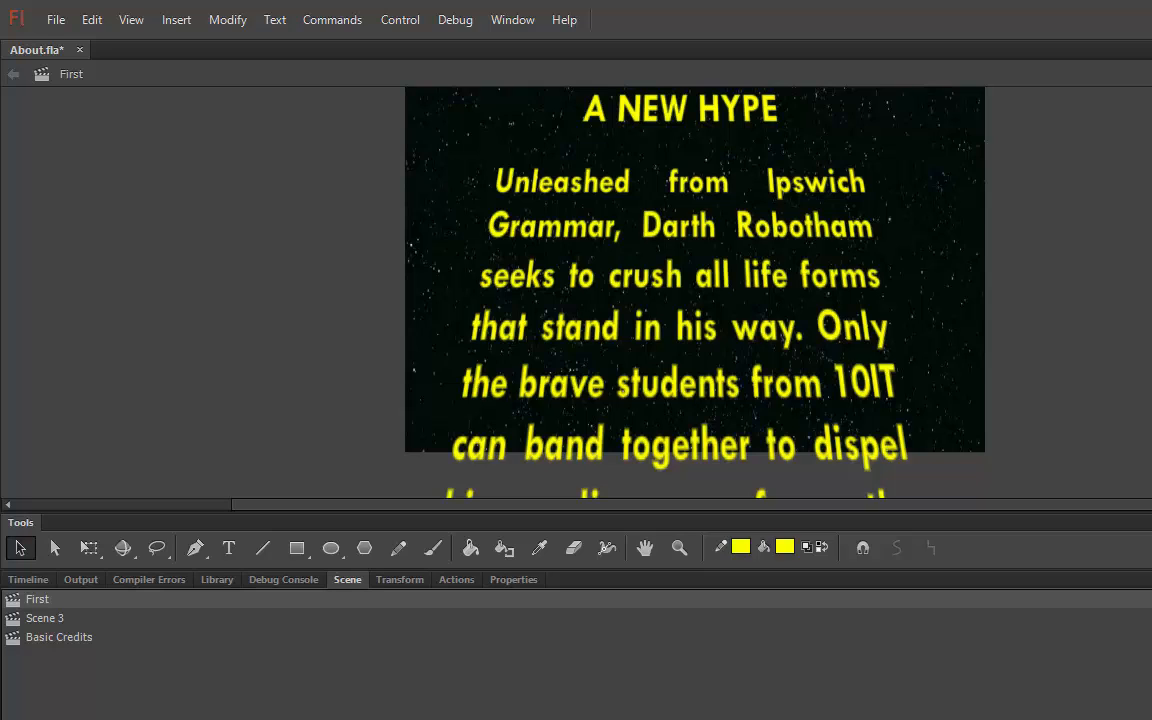
Step: Test the movie to preview the finished Star Wars-style crawl, and close the preview
left_click(956, 267)
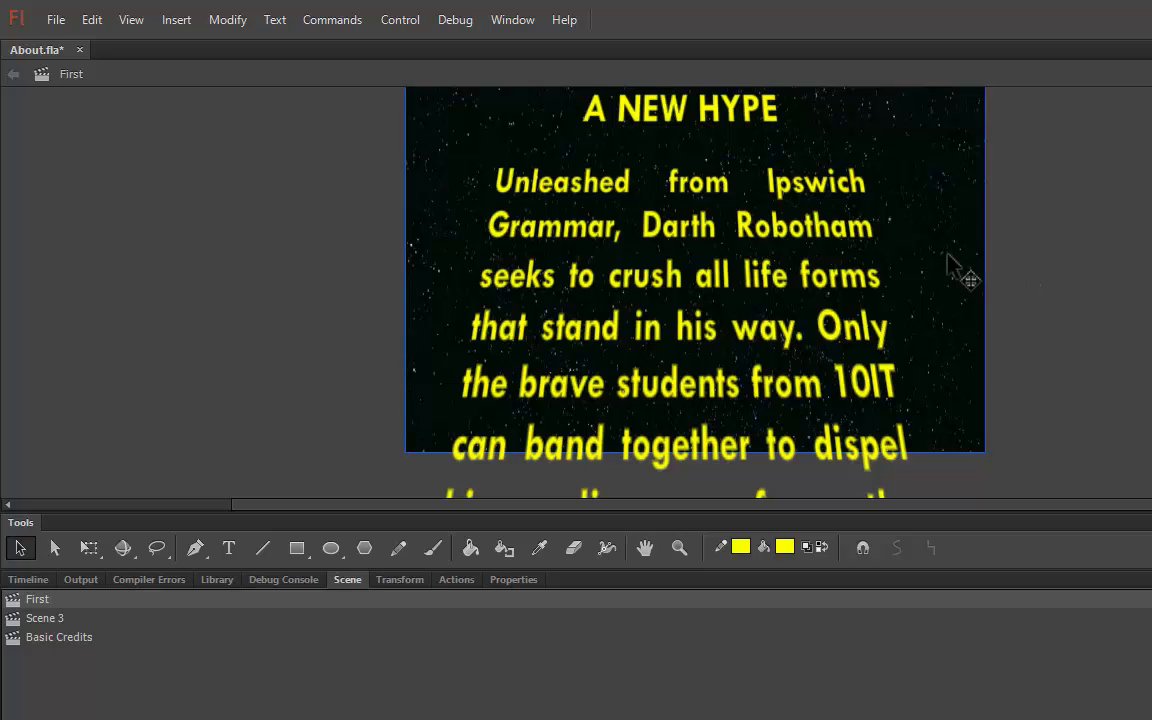
left_click(1135, 302)
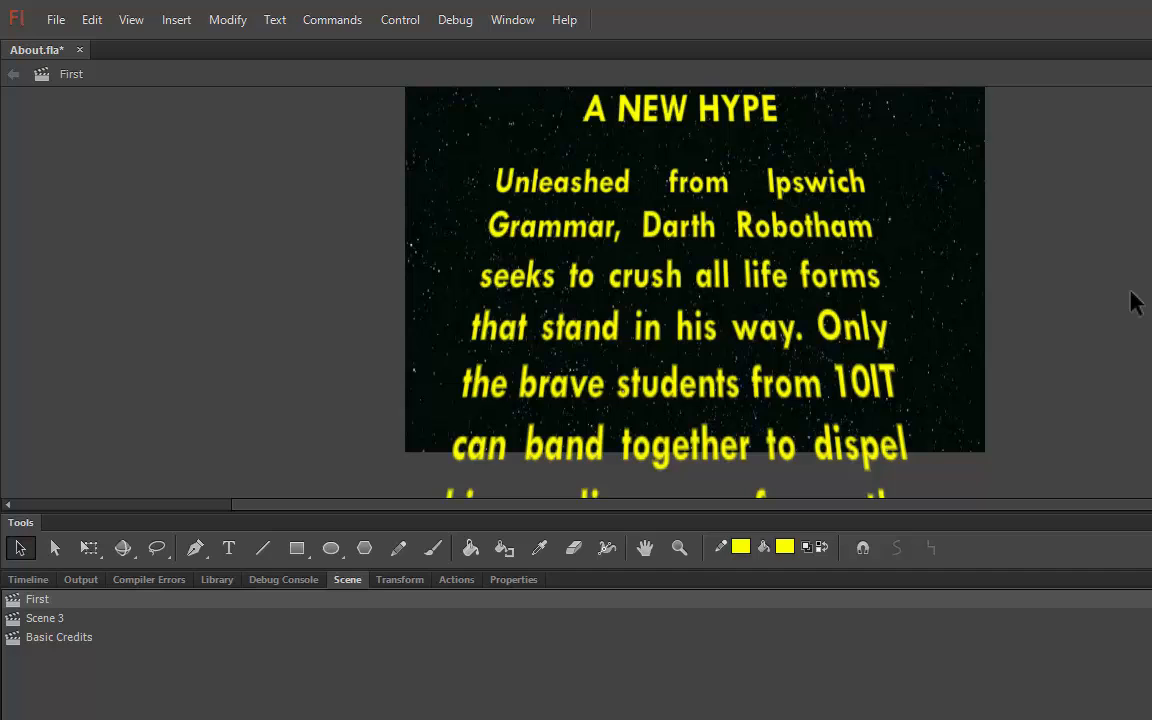
key("ctrl+Return")
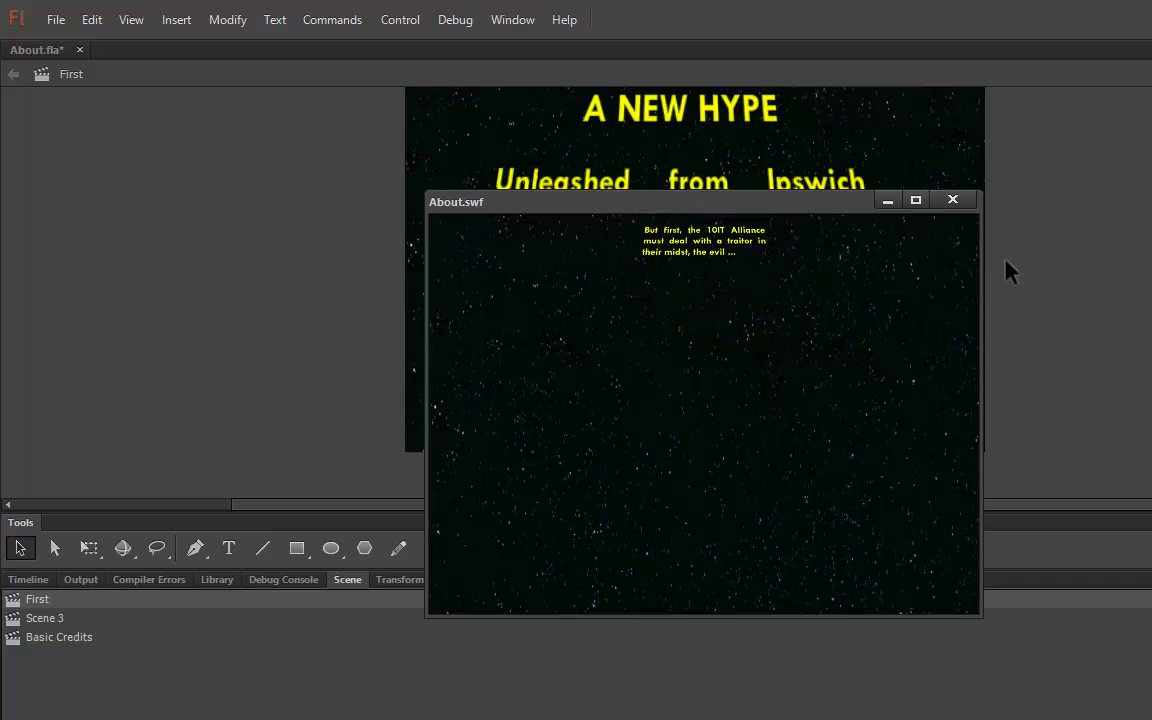
left_click(962, 204)
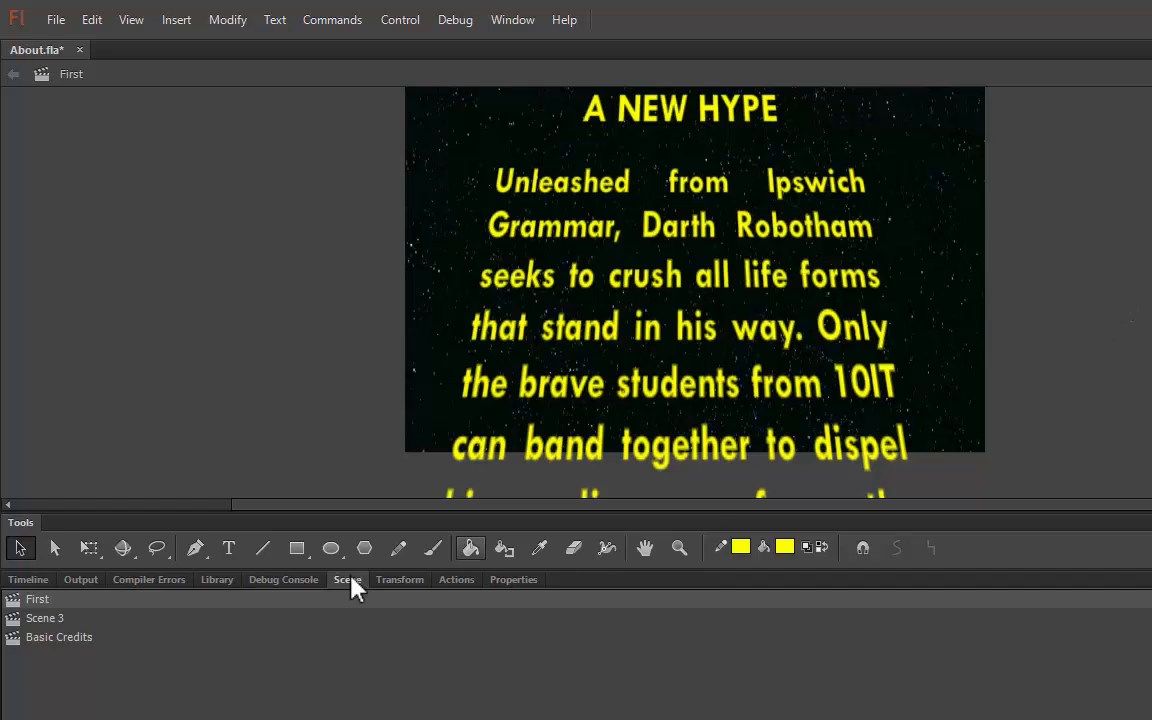
Step: Open Scene 3 for editing and display its timeline
left_click(48, 626)
double_click(48, 626)
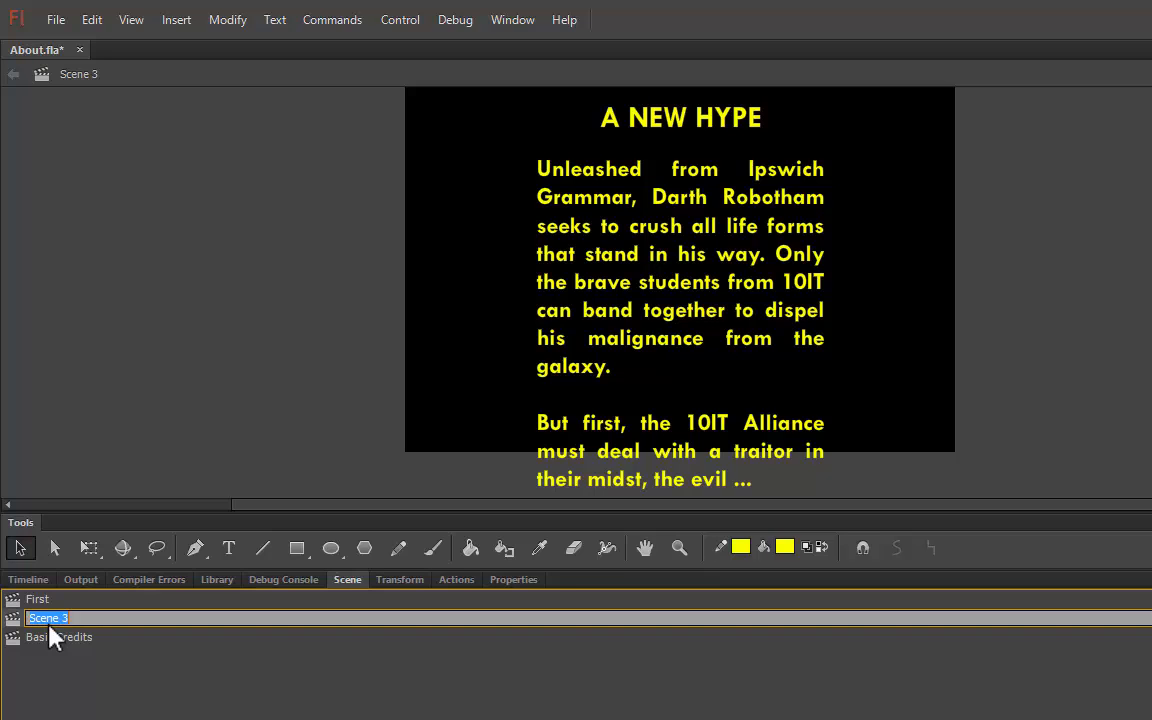
left_click(20, 581)
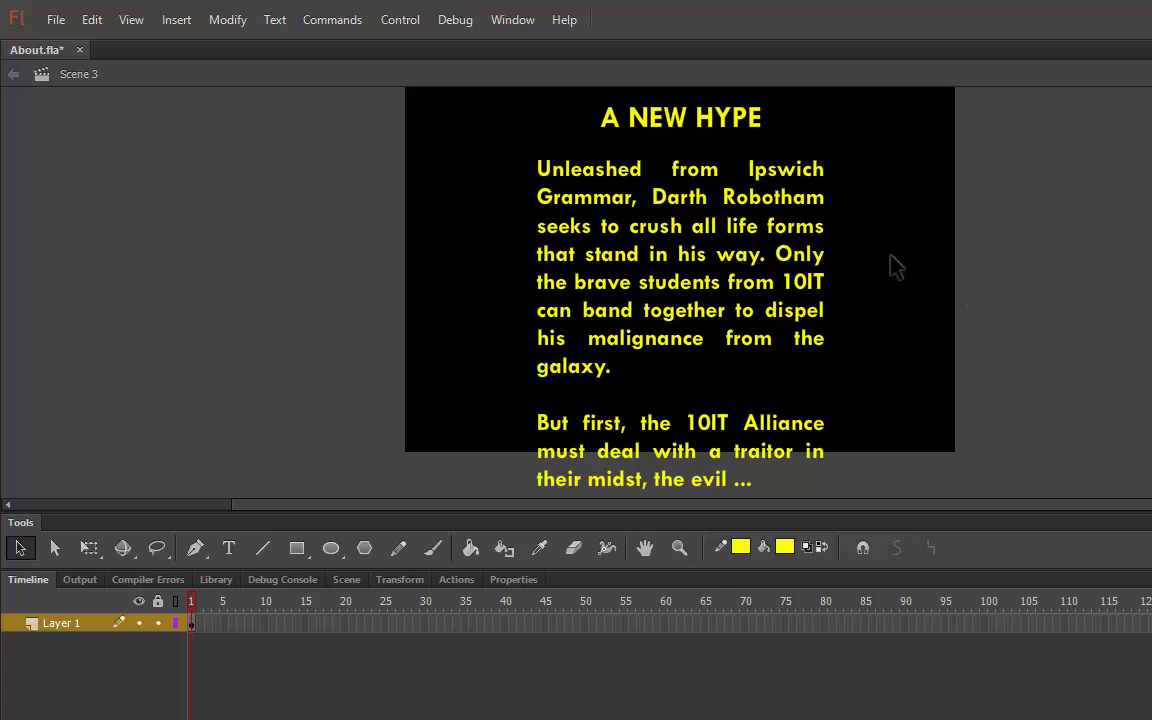
Step: Examine the position, font family and style properties of the yellow crawl text block
left_click(694, 308)
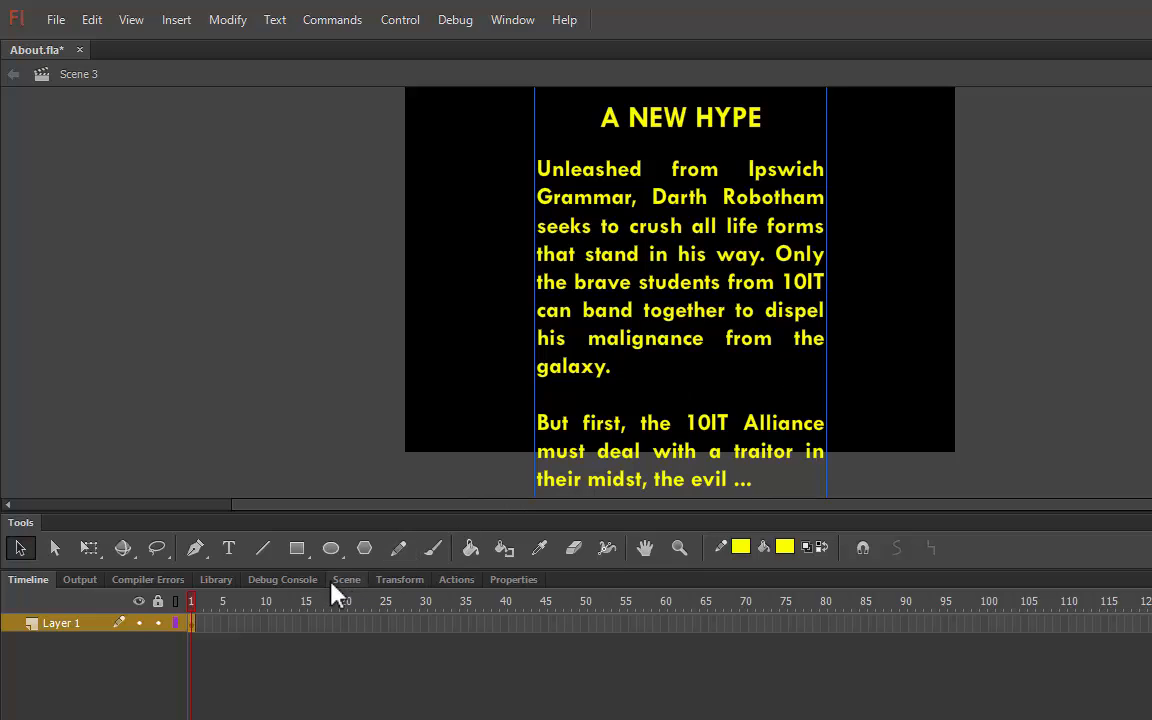
left_click(507, 588)
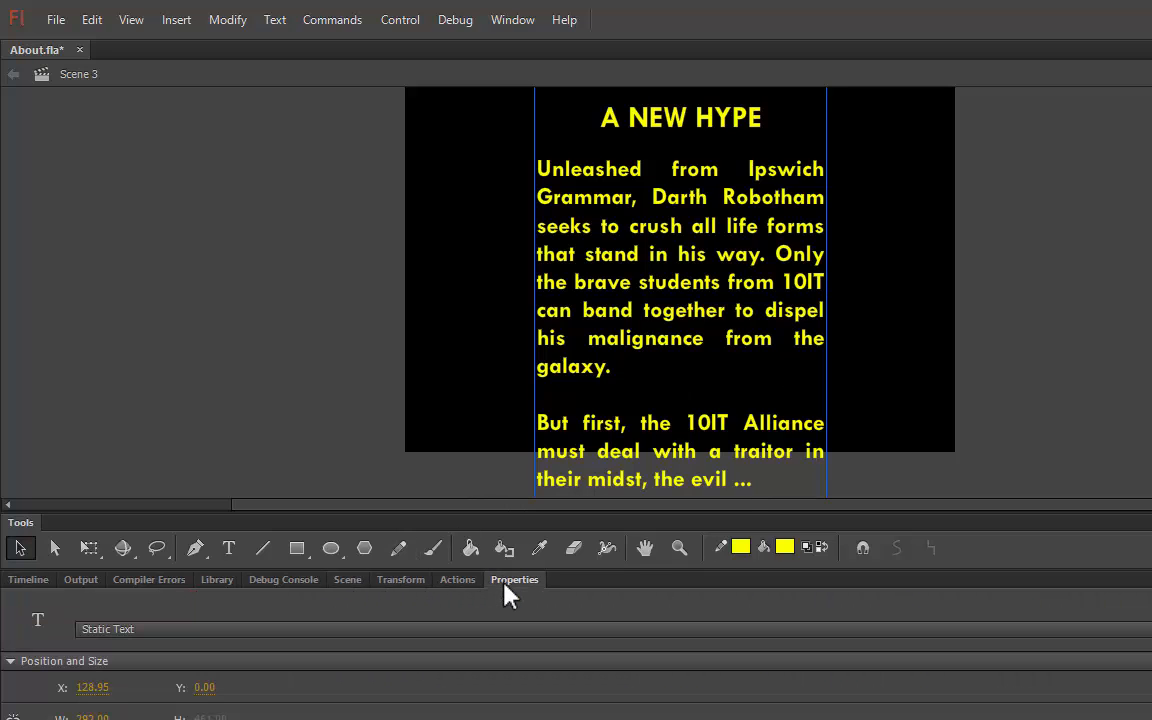
left_click_drag(507, 588, 305, 252)
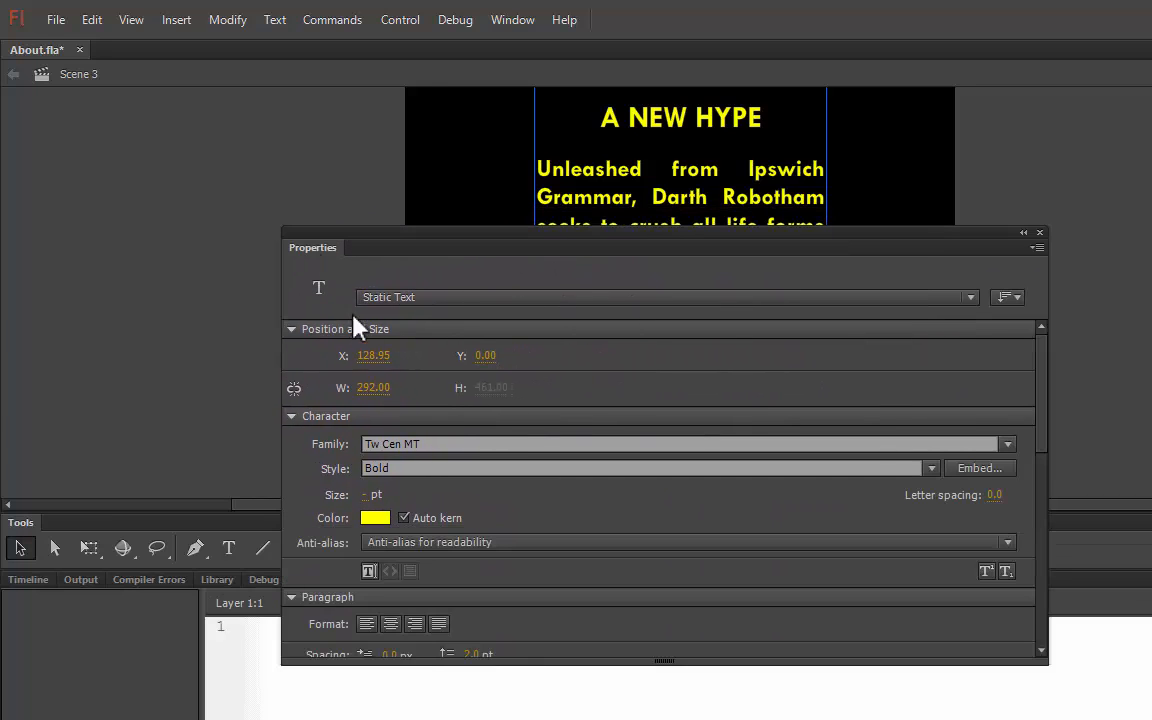
left_click(432, 444)
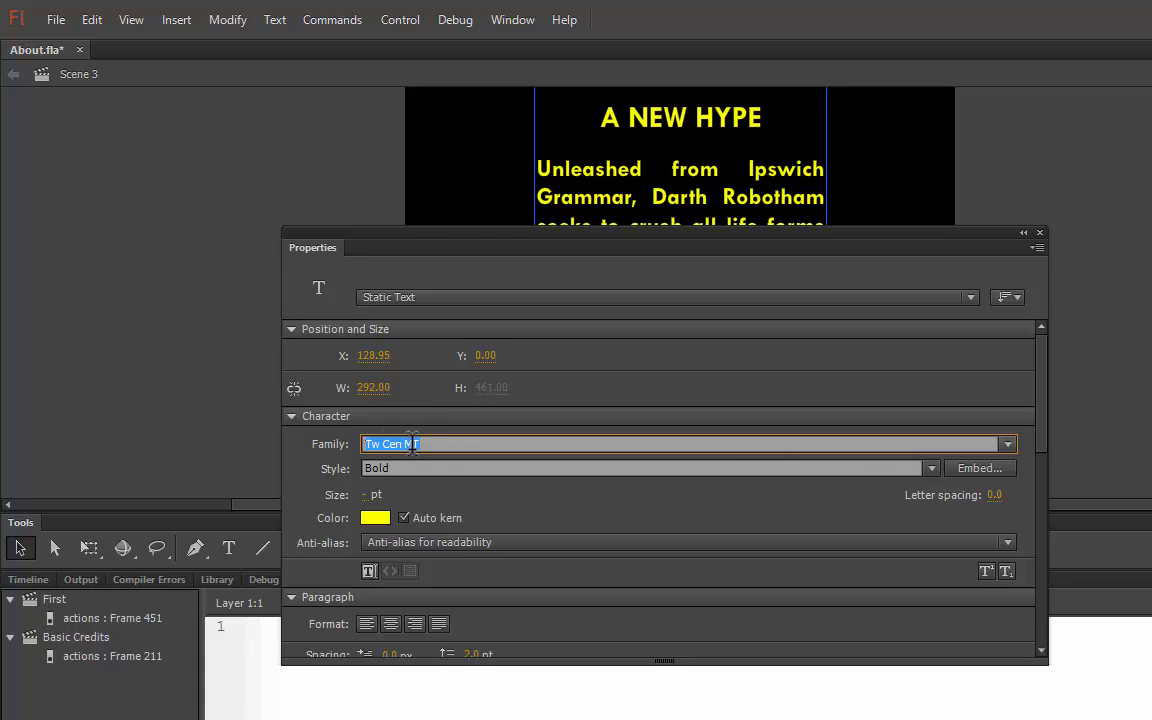
left_click(396, 468)
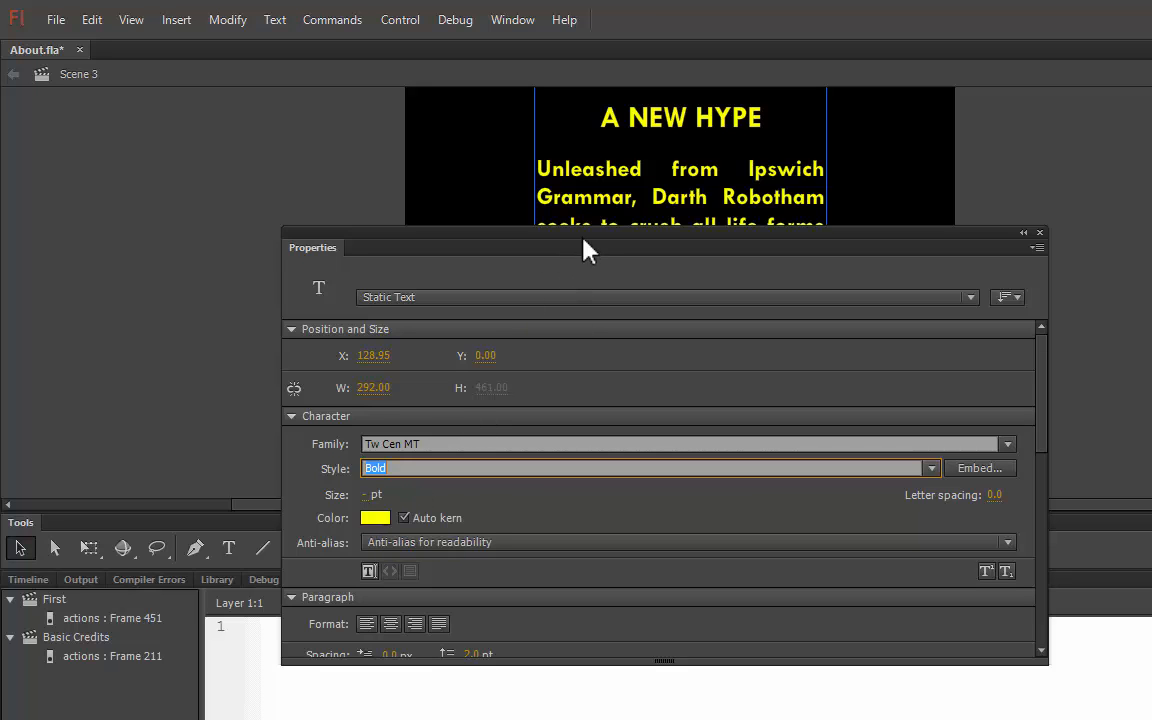
left_click_drag(599, 239, 751, 591)
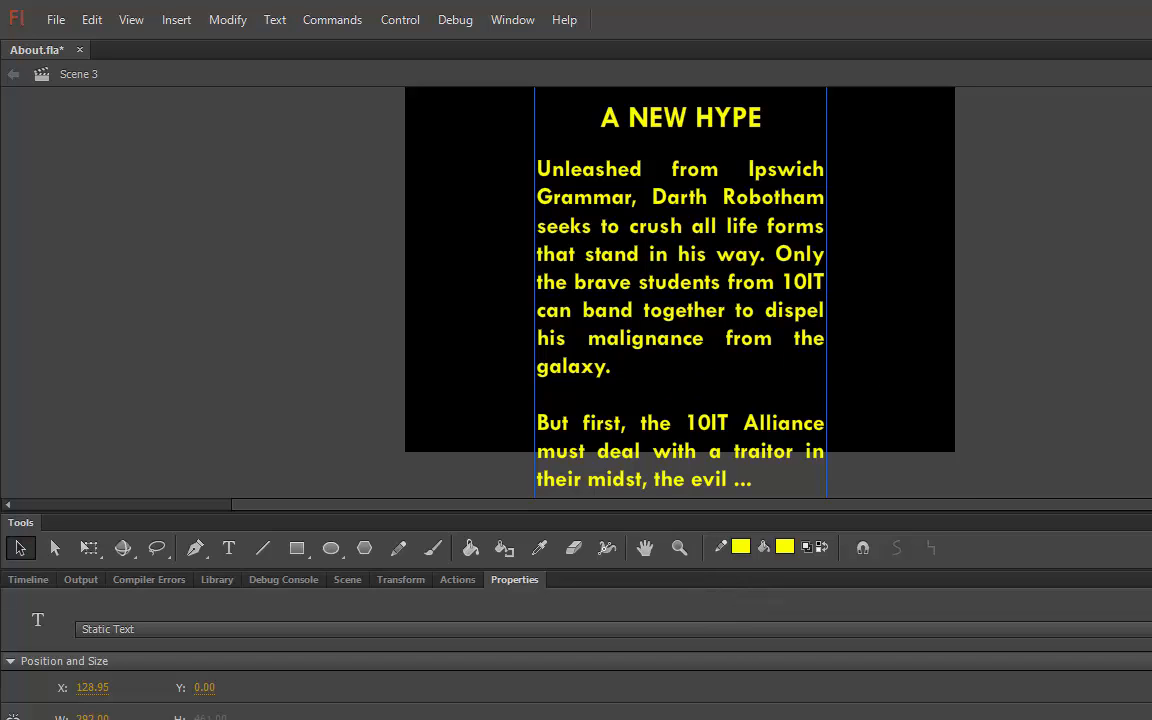
Step: Move the crawl text block down so that it starts near the lower edge of the stage
scroll(680, 292, "up", 5)
scroll(680, 292, "down", 8)
scroll(680, 292, "up", 5)
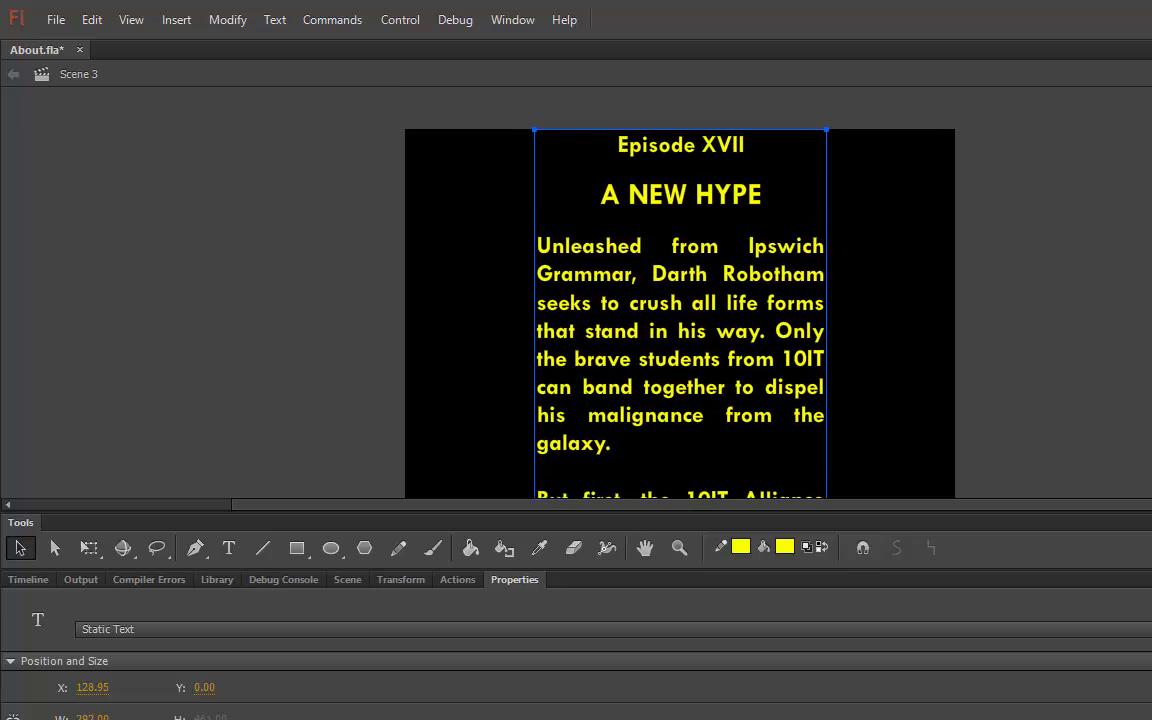
scroll(680, 292, "down", 3)
left_click(29, 580)
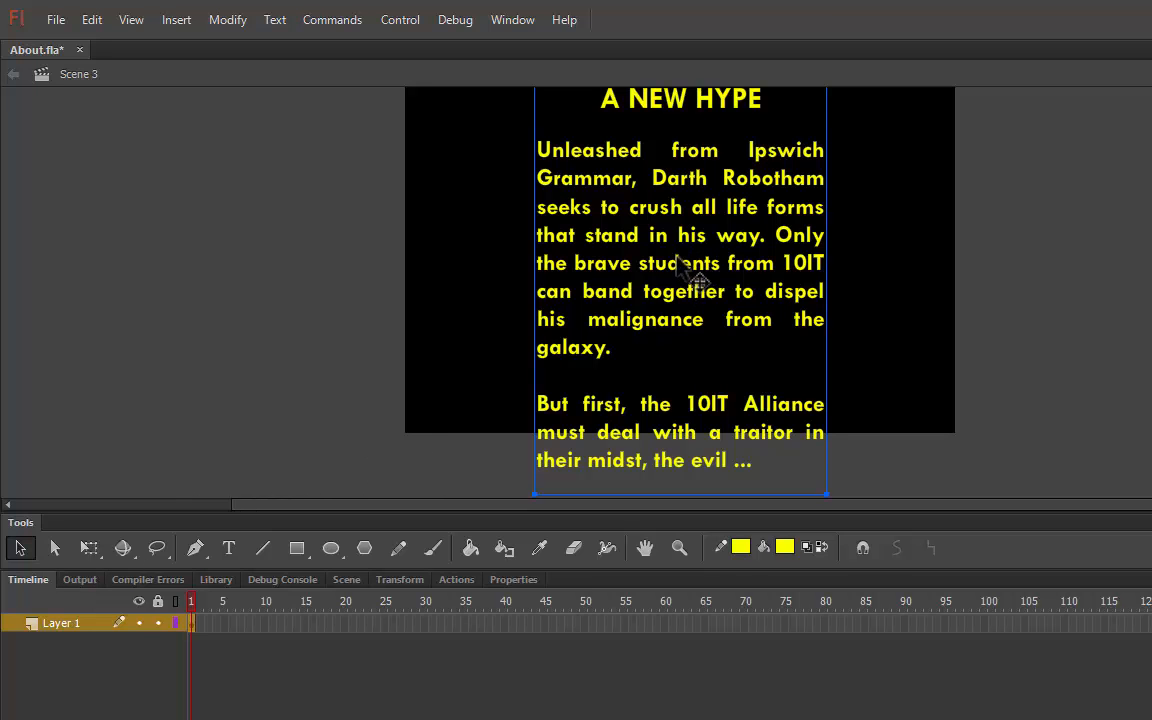
left_click_drag(677, 262, 667, 598)
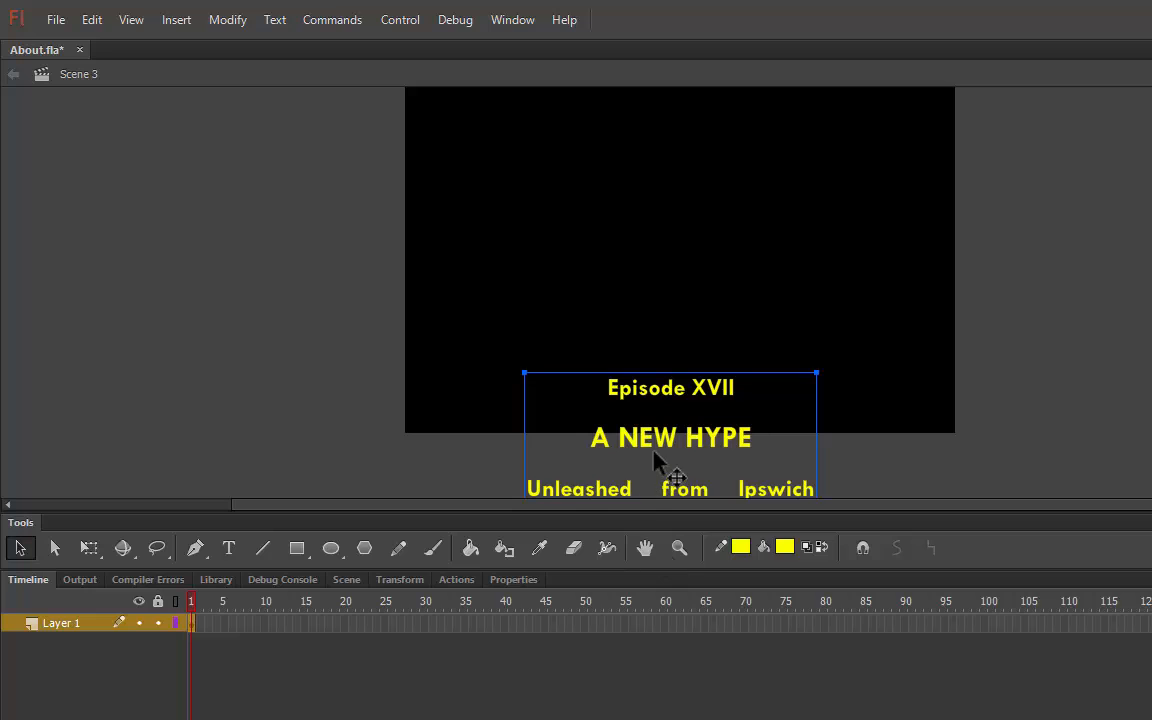
left_click_drag(655, 457, 657, 452)
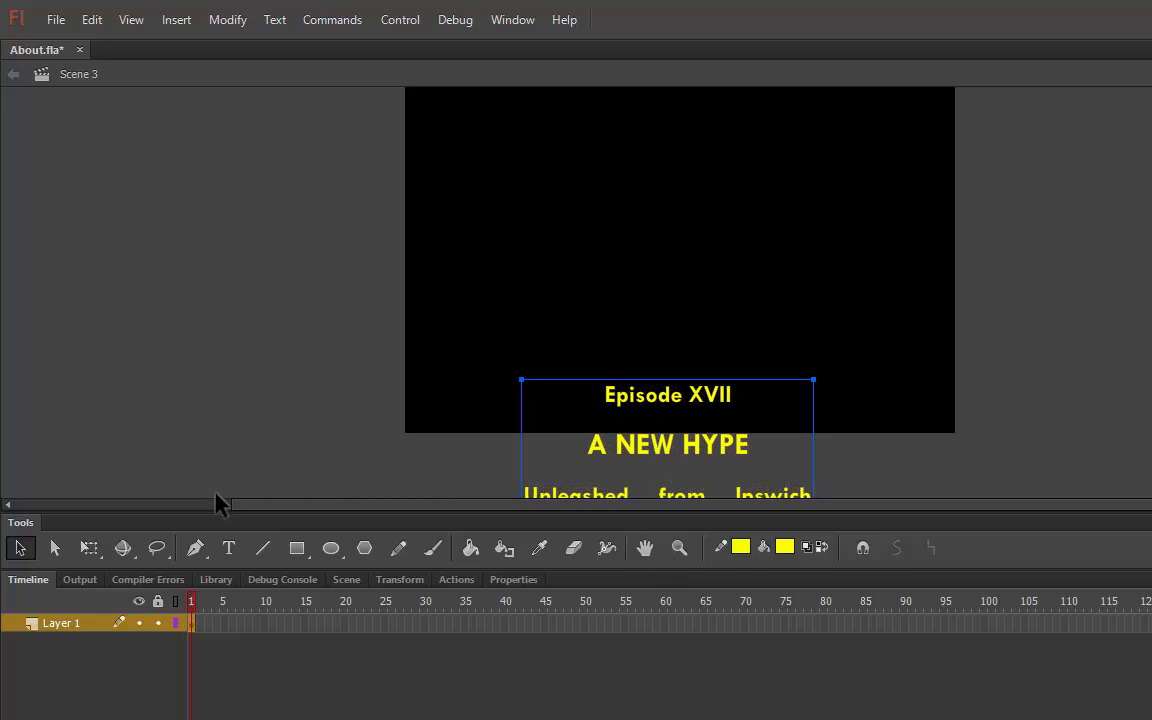
Step: Activate the 3D Rotation tool and convert the crawl text block into a movie clip symbol
left_click(133, 547)
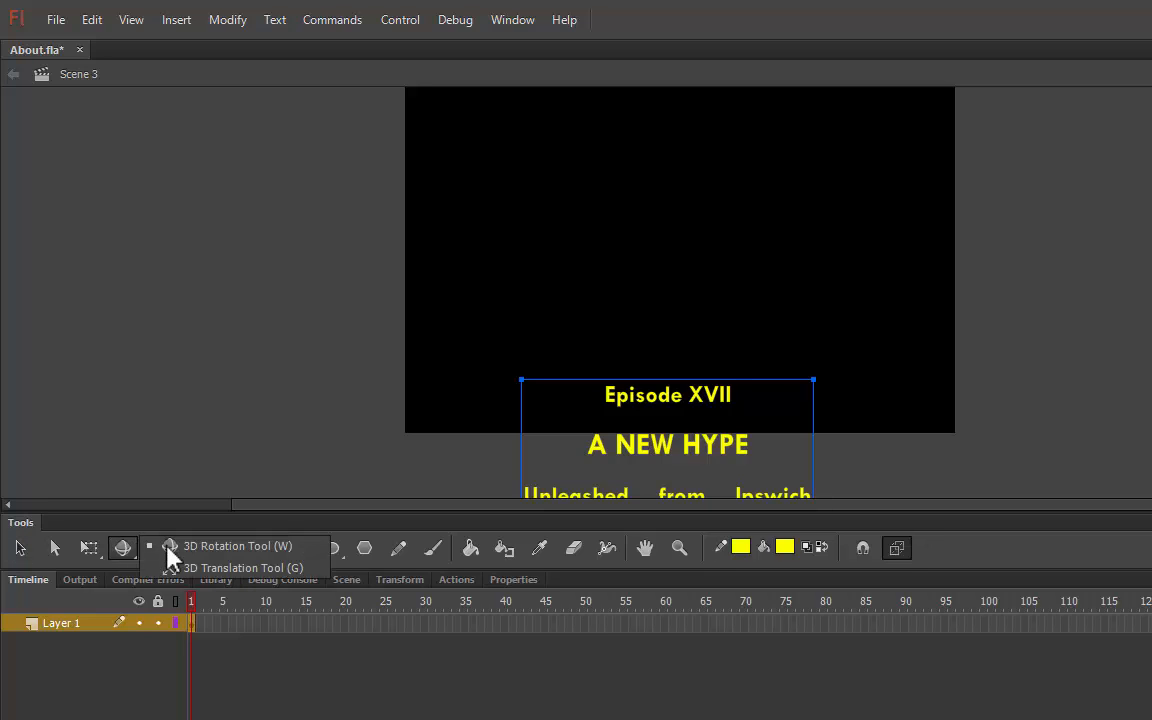
left_click(172, 547)
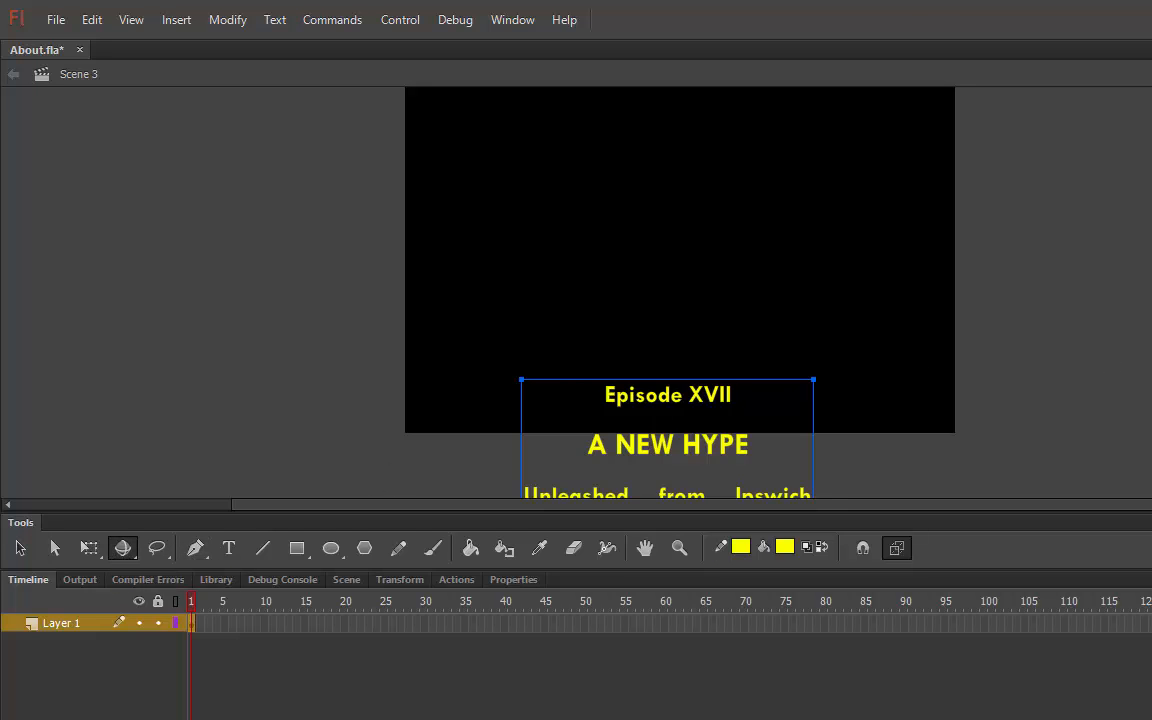
scroll(668, 300, "down", 5)
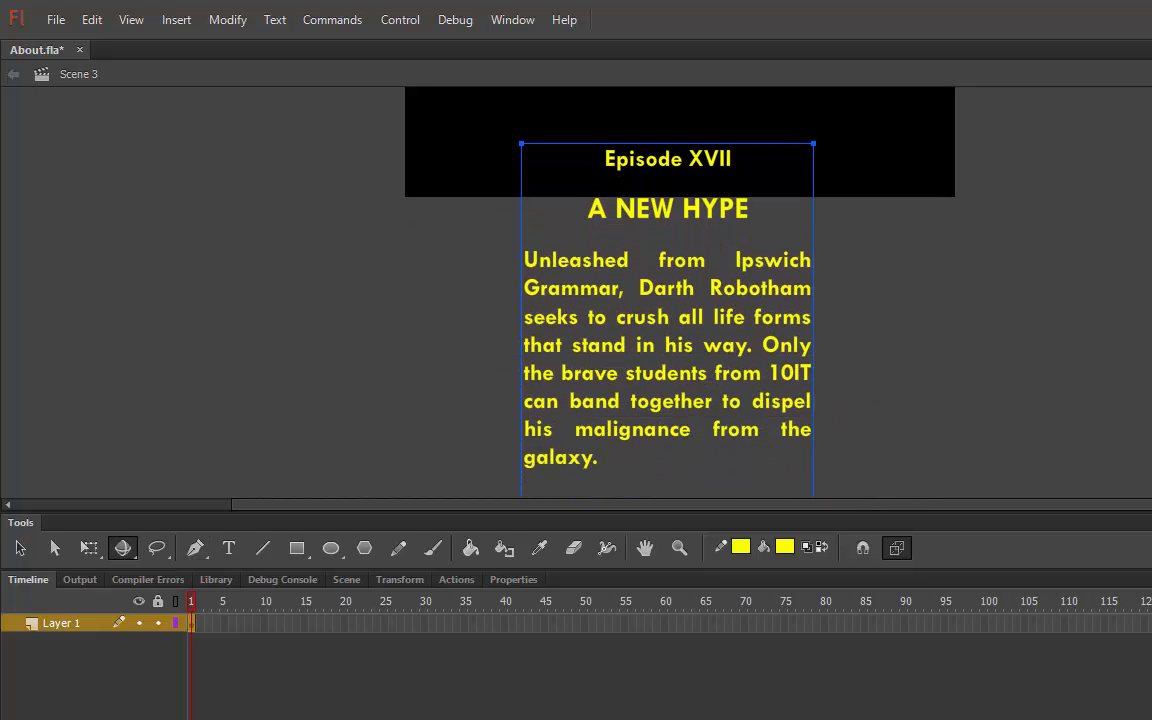
scroll(668, 300, "down", 3)
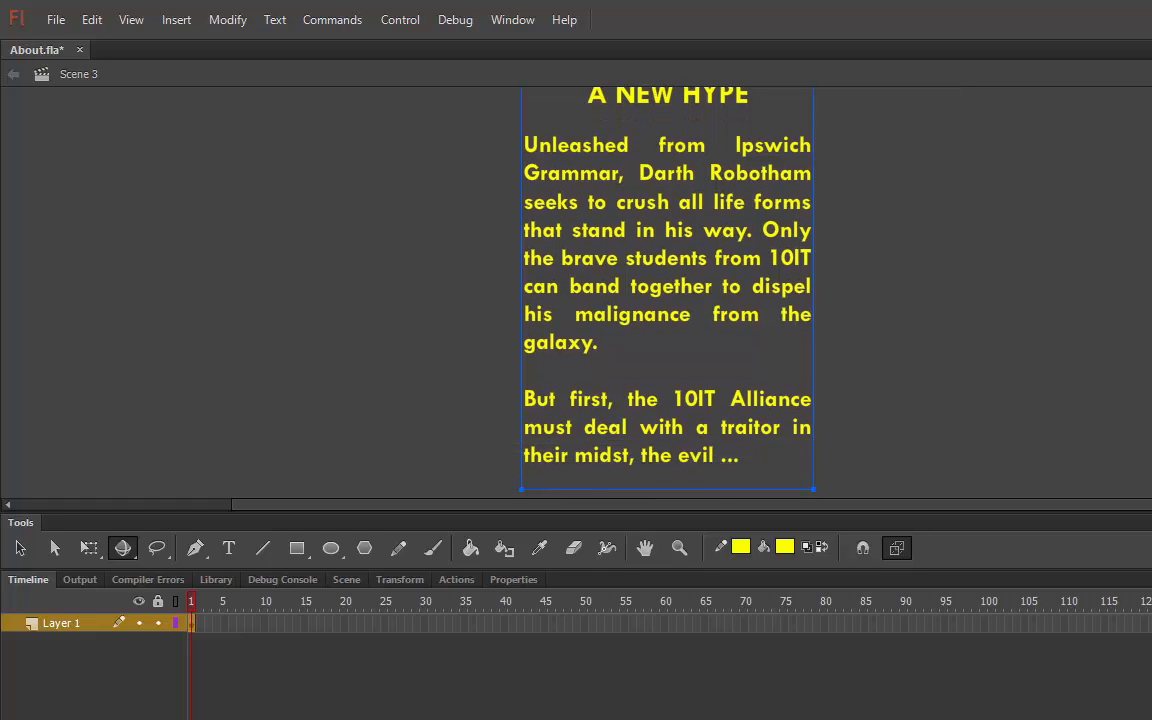
scroll(668, 300, "up", 2)
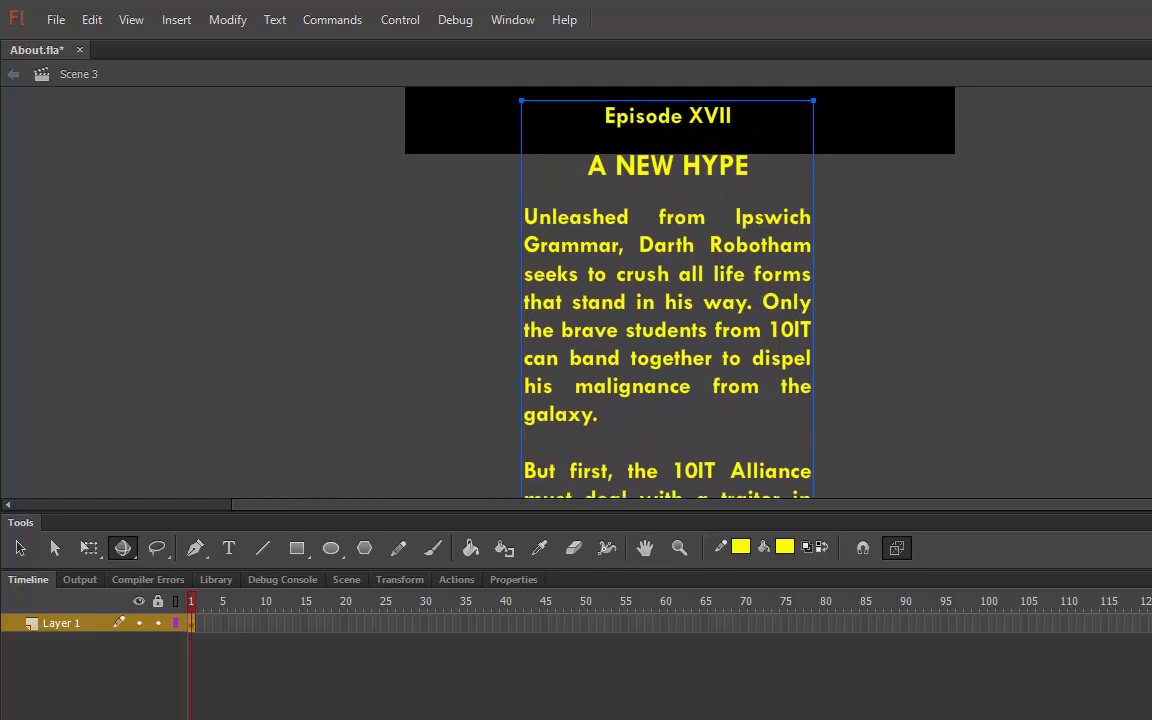
right_click(677, 318)
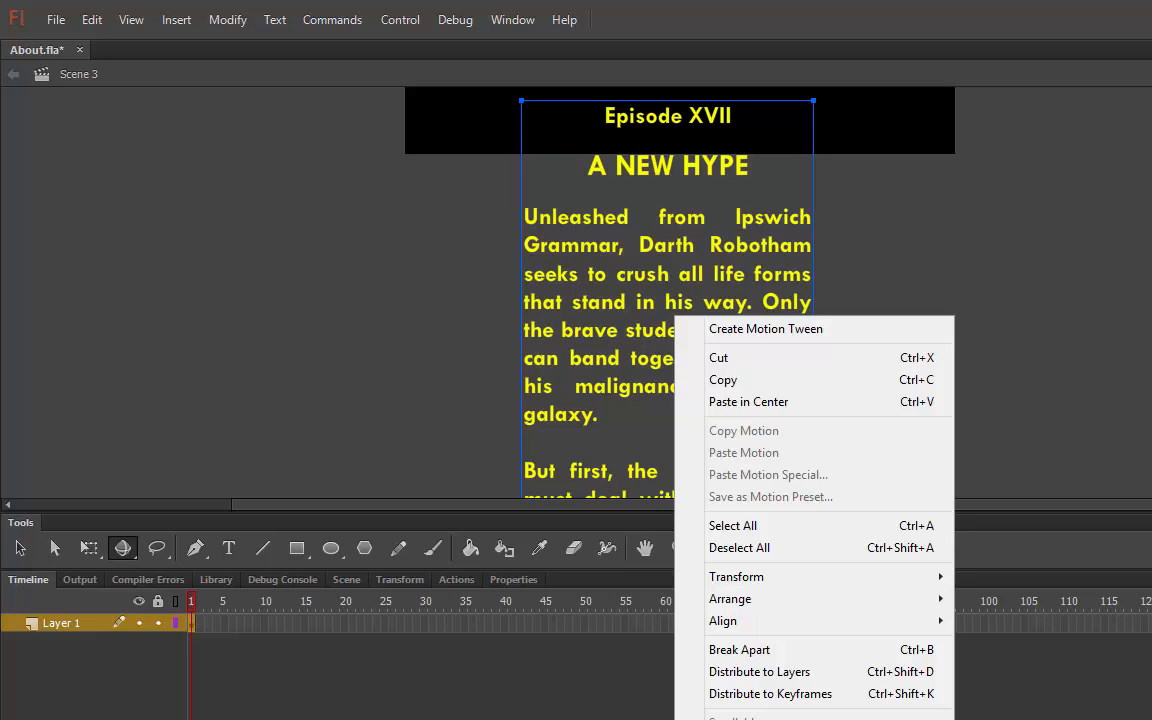
key("F8")
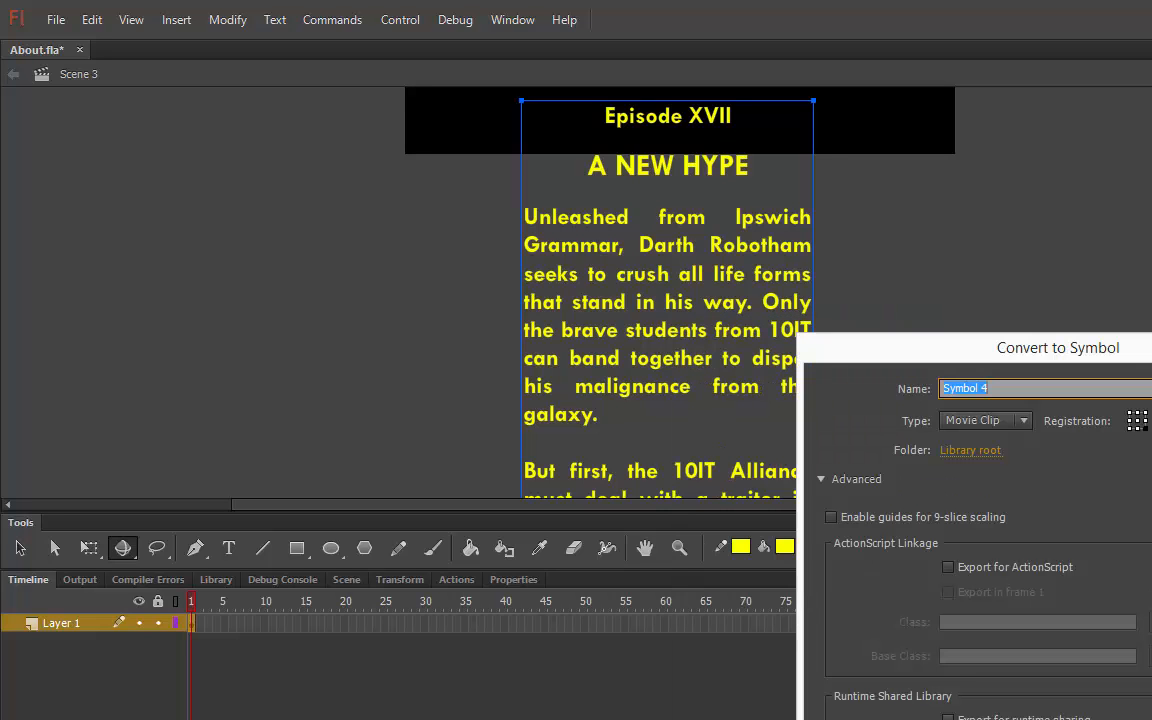
key("Return")
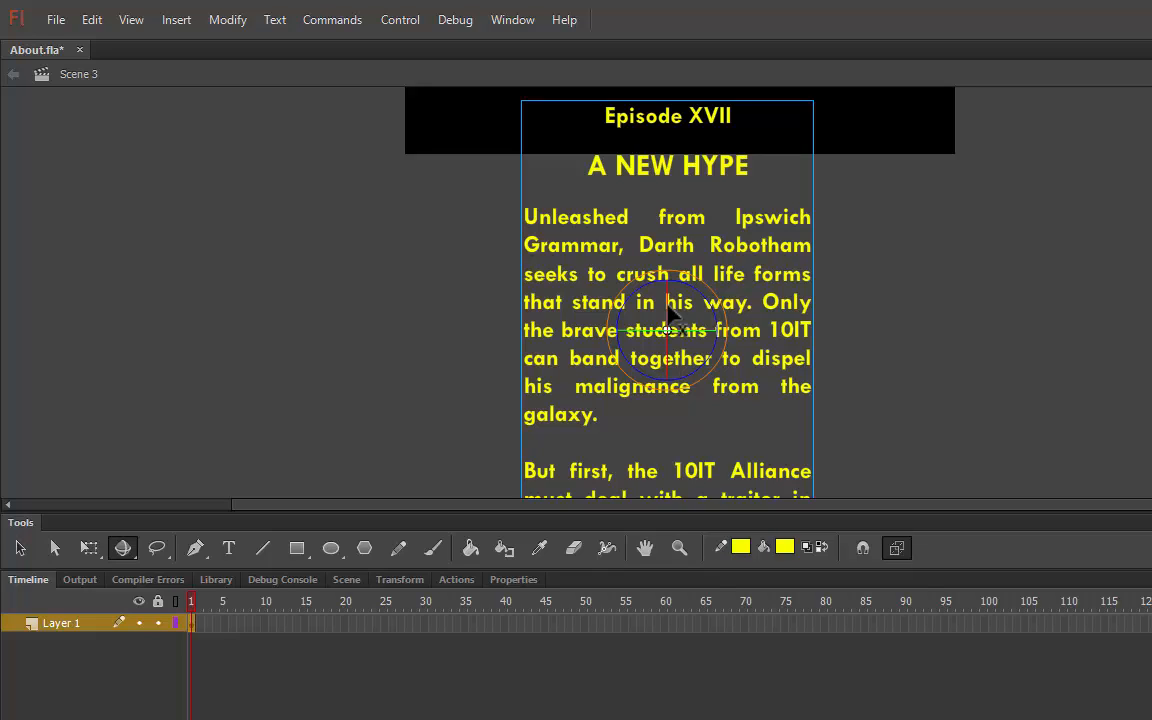
Step: Try rotating the text clip in 3D about the X, Y and Z axes and freely, undoing each rotation
mouse_move(667, 306)
left_mouse_down()
mouse_move(698, 330)
mouse_move(695, 340)
mouse_move(692, 322)
mouse_move(690, 368)
mouse_move(679, 305)
left_mouse_up()
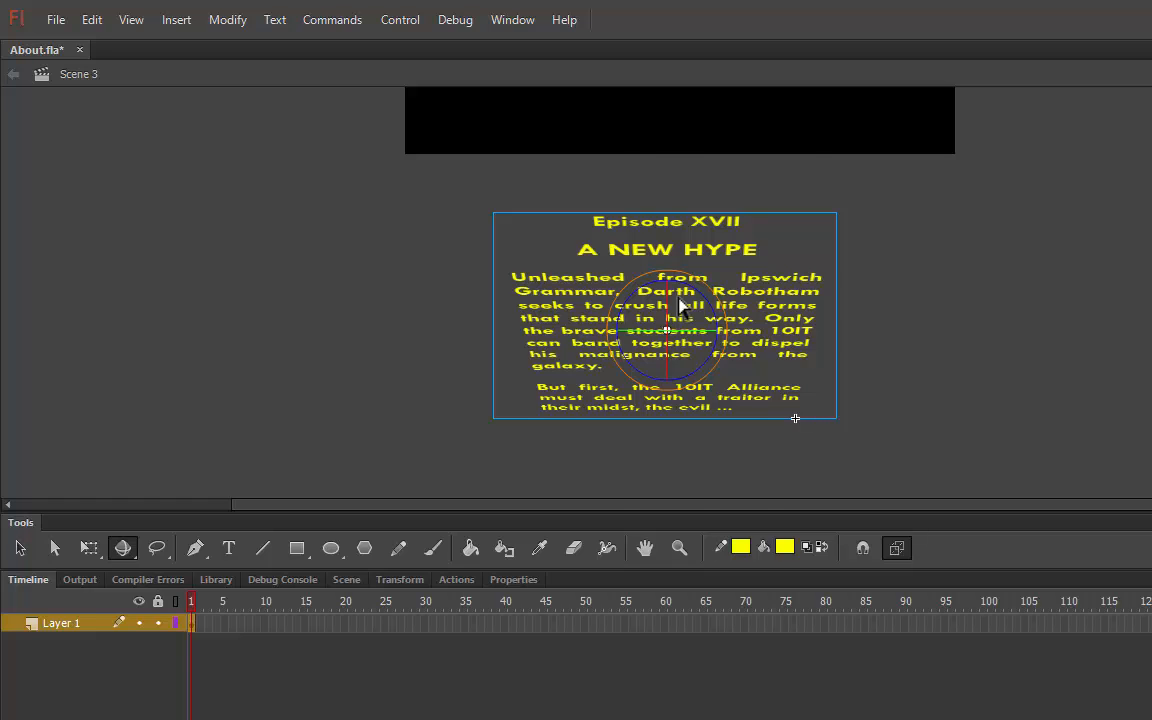
key("ctrl+z")
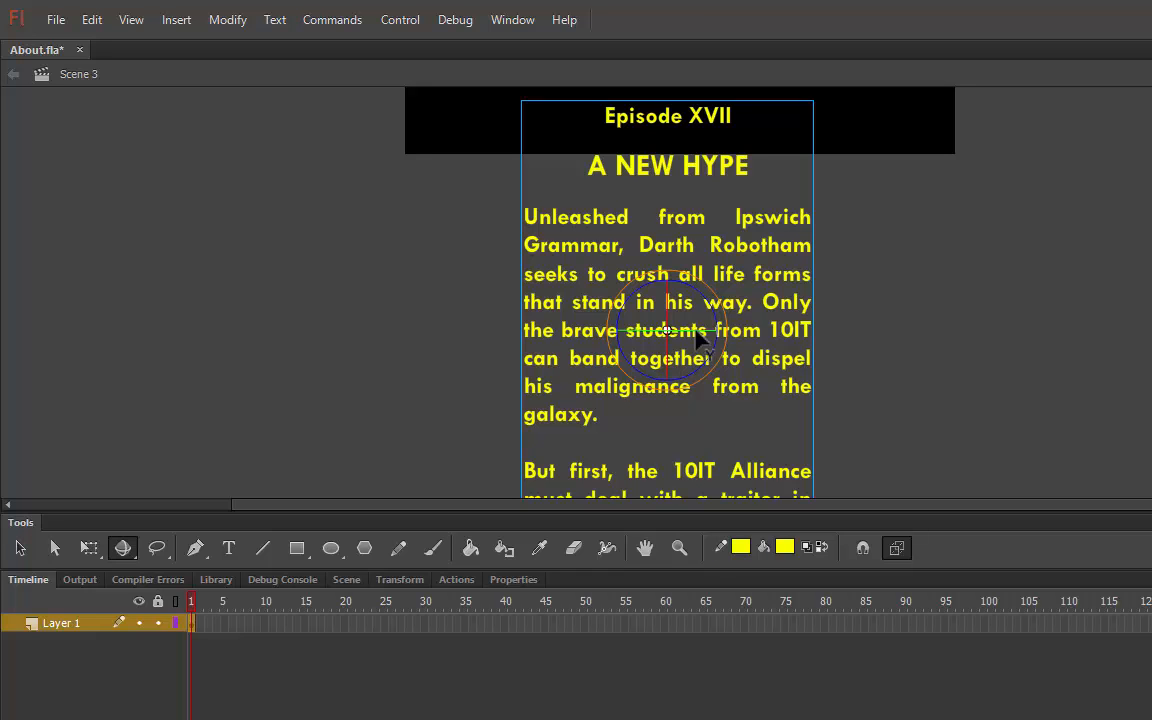
mouse_move(703, 343)
left_mouse_down()
mouse_move(689, 301)
mouse_move(697, 358)
mouse_move(638, 373)
mouse_move(689, 360)
mouse_move(700, 342)
left_mouse_up()
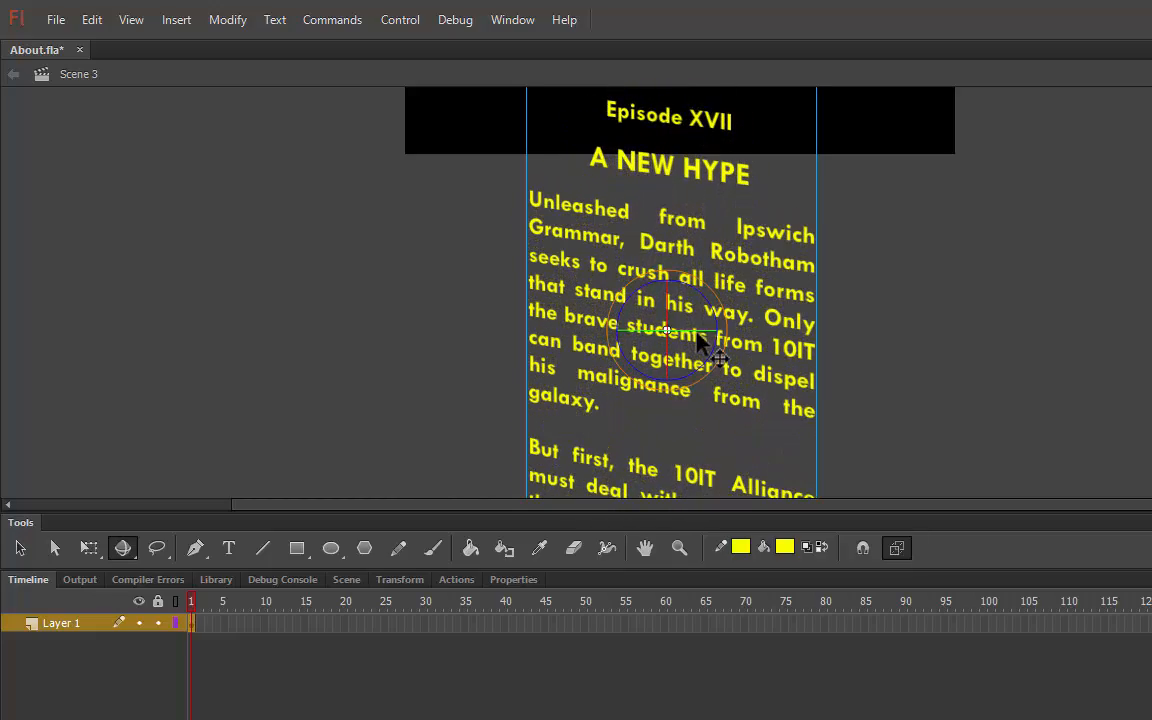
key("ctrl+z")
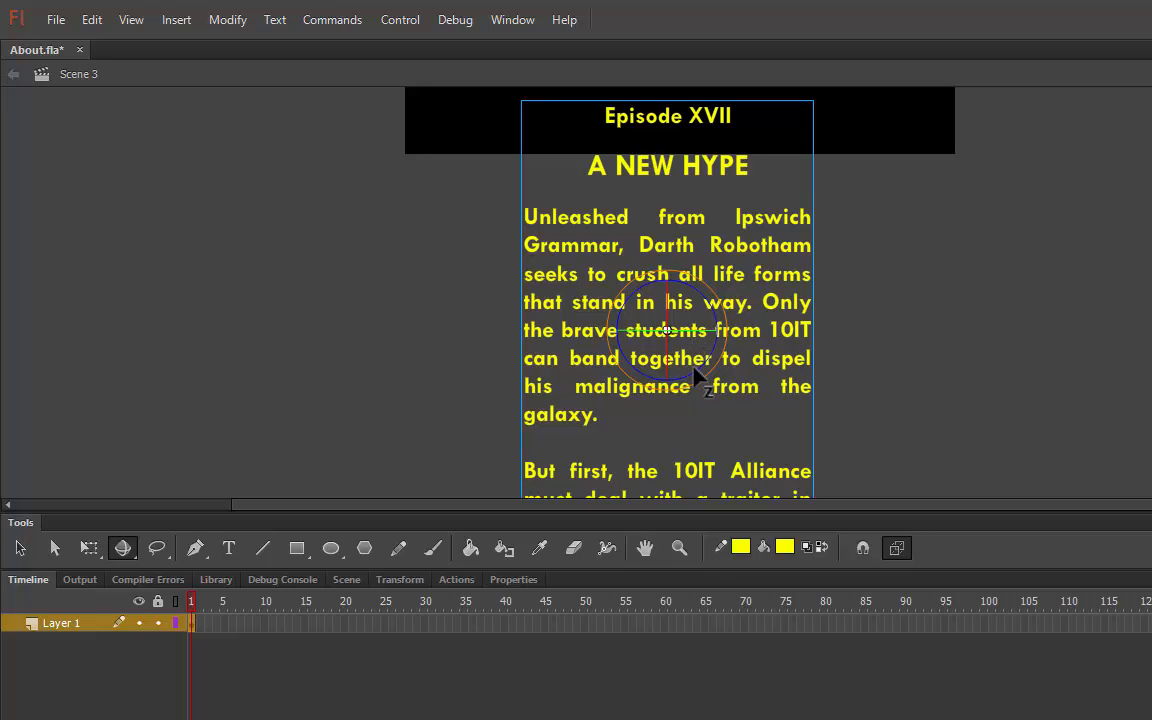
left_click_drag(697, 378, 703, 372)
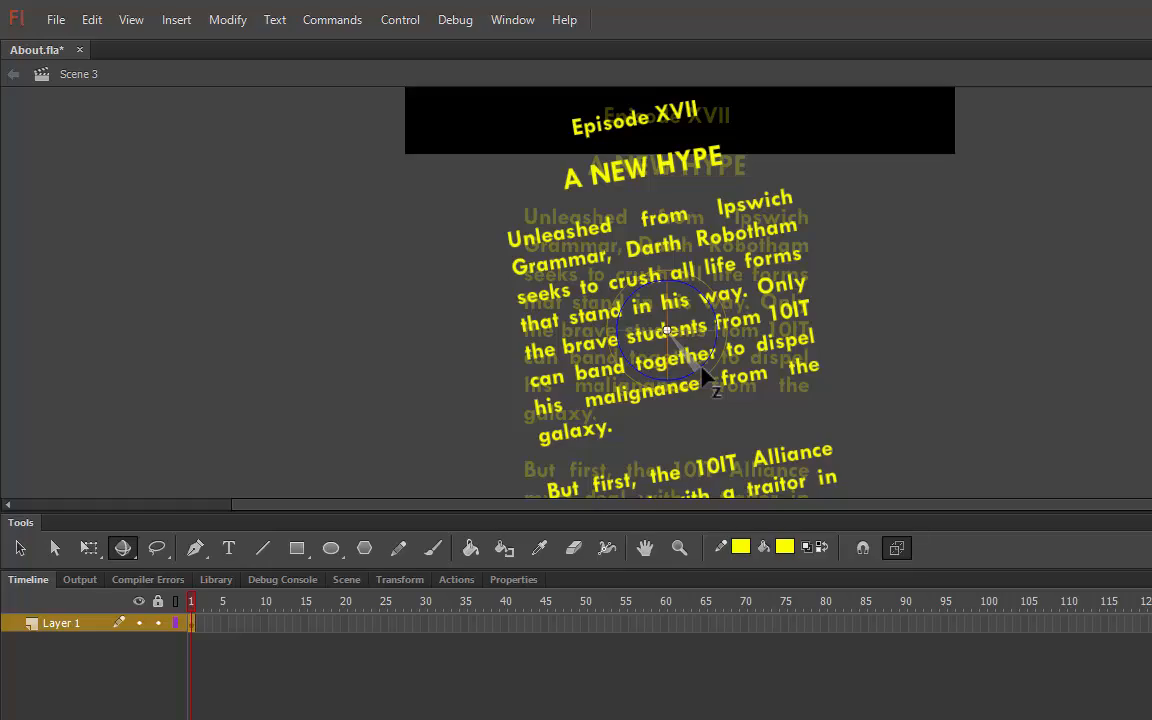
mouse_move(703, 375)
left_mouse_down()
mouse_move(718, 355)
mouse_move(717, 302)
mouse_move(658, 273)
mouse_move(600, 335)
mouse_move(672, 375)
mouse_move(712, 360)
mouse_move(600, 335)
mouse_move(720, 375)
left_mouse_up()
key("ctrl+z")
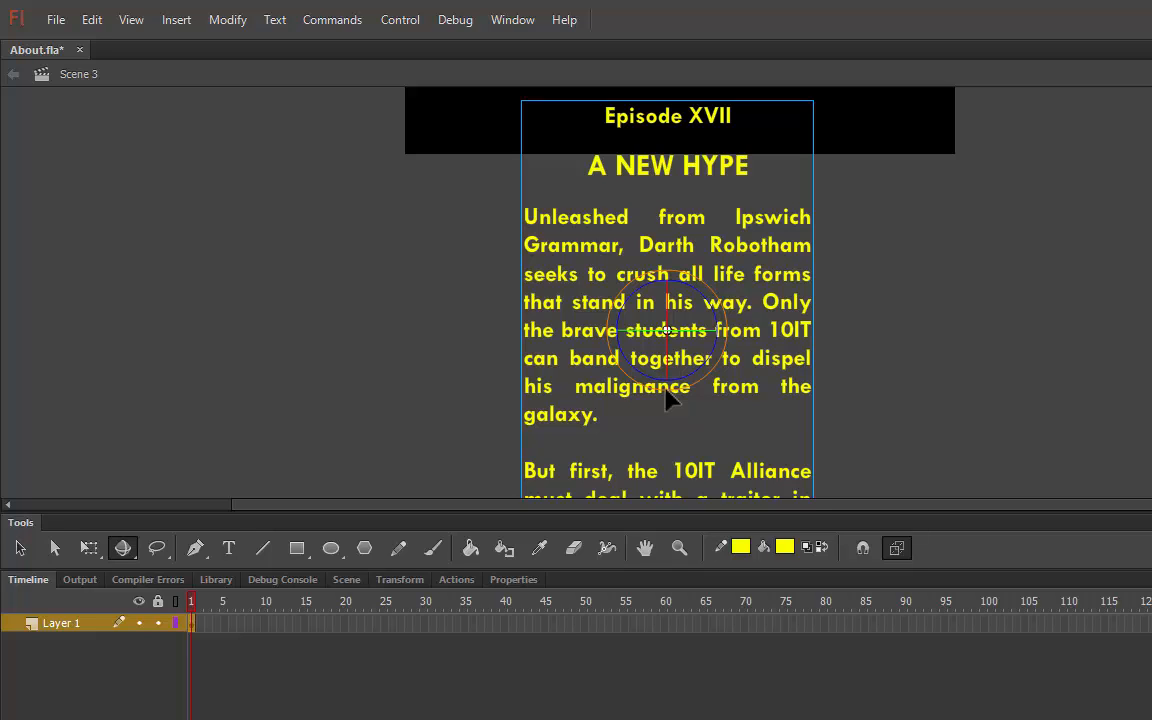
left_click_drag(666, 390, 695, 308)
key("ctrl+z")
Step: Tilt the text clip in 3D about its X axis so the upper lines recede and the lower lines come forward
left_click_drag(668, 386, 714, 368)
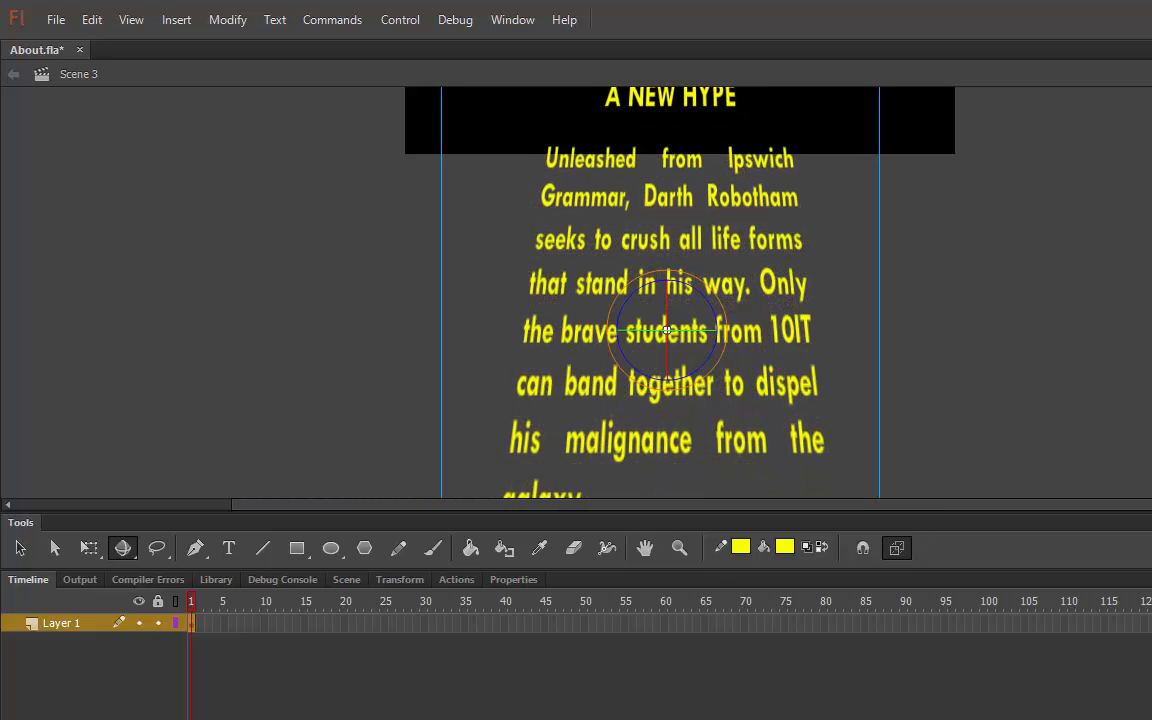
scroll(660, 292, "down", 8)
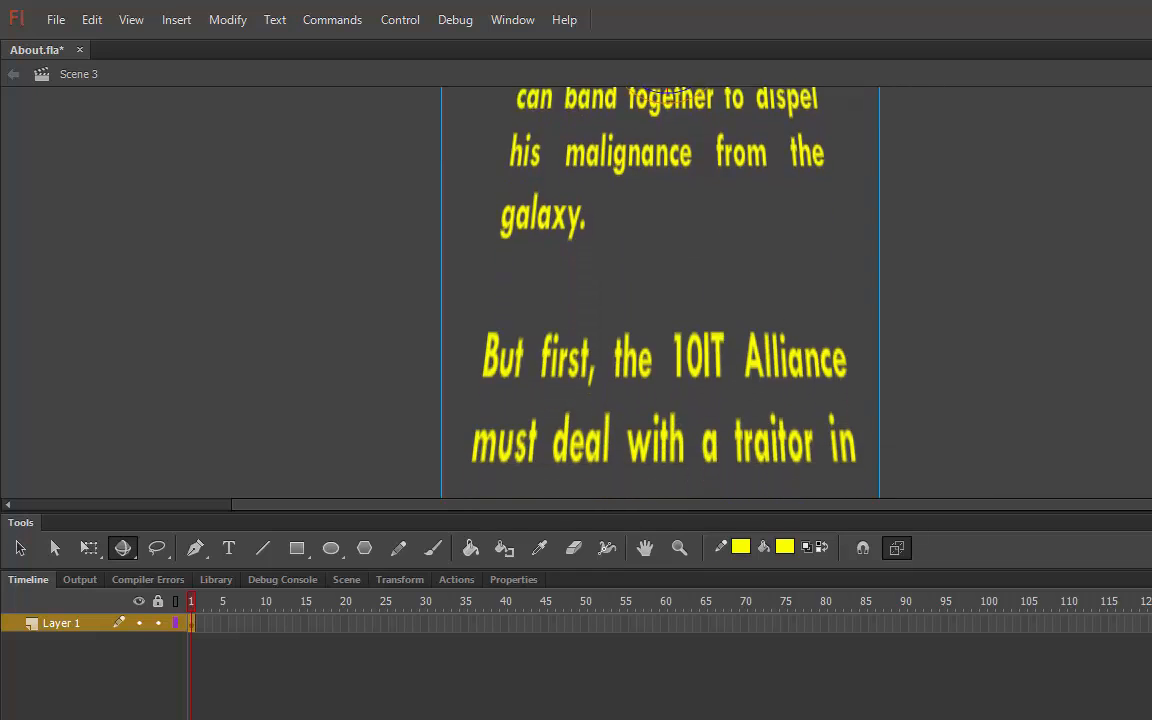
scroll(660, 292, "down", 2)
scroll(660, 292, "up", 13)
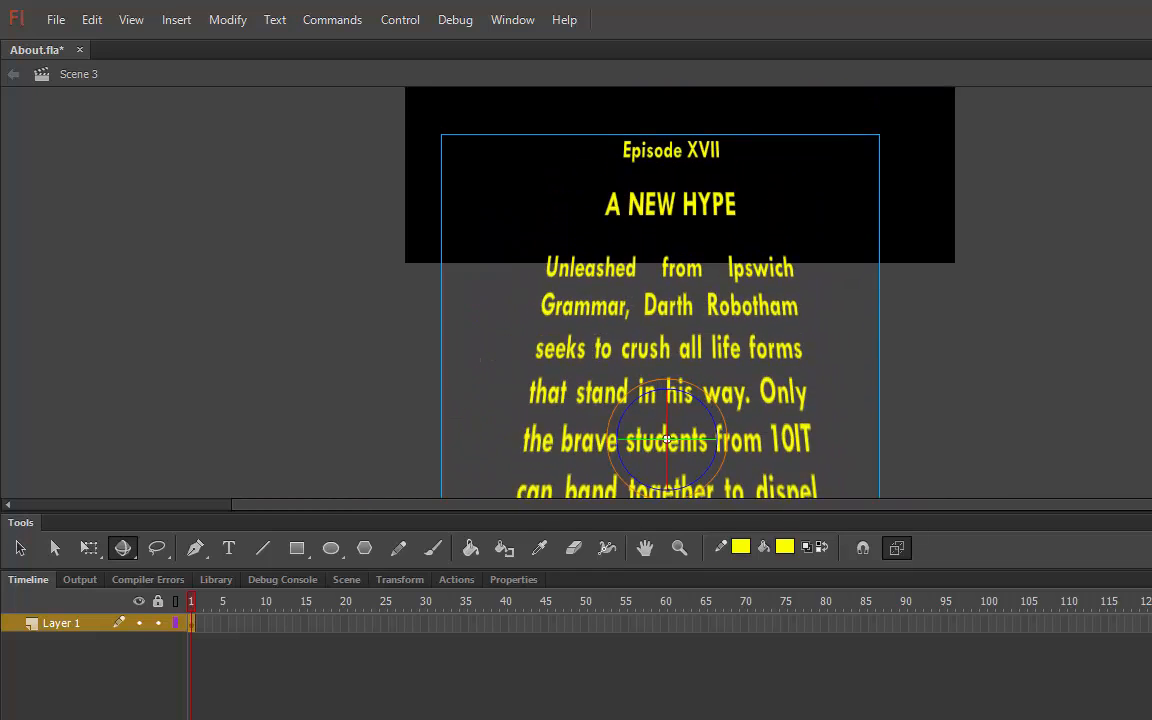
scroll(660, 292, "down", 2)
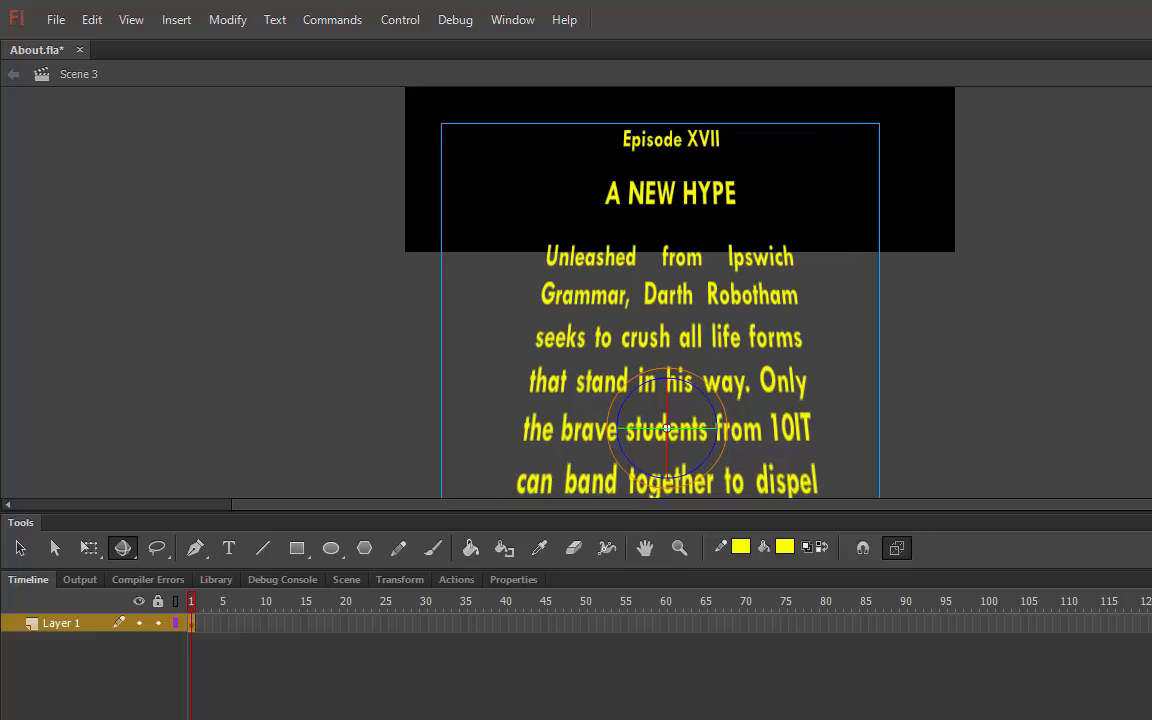
scroll(660, 292, "down", 1)
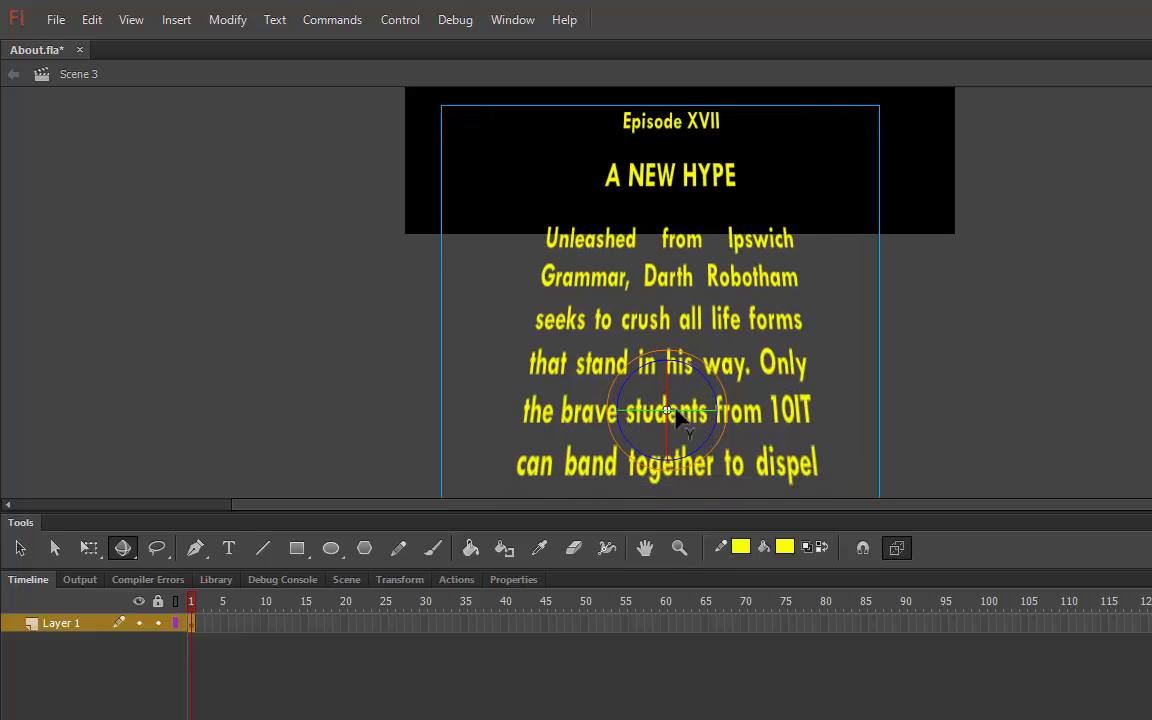
Step: Extend Layer 1 to frame 450 by inserting a frame there
scroll(723, 672, "right", 3)
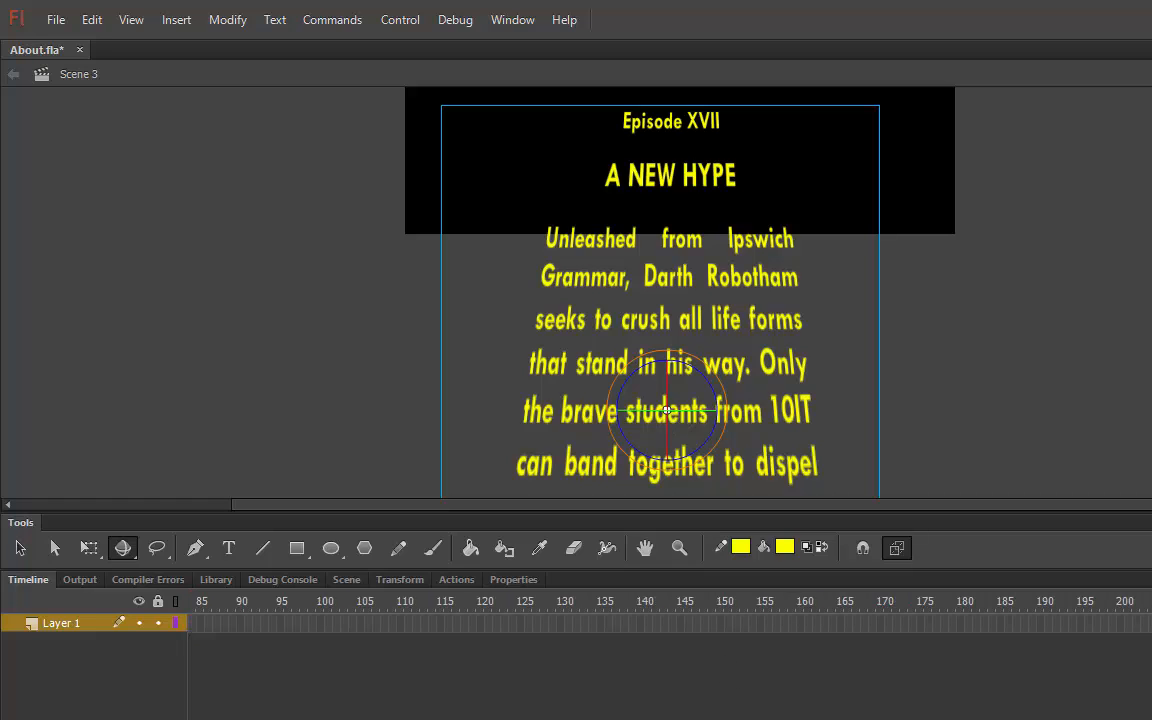
scroll(723, 672, "left", 3)
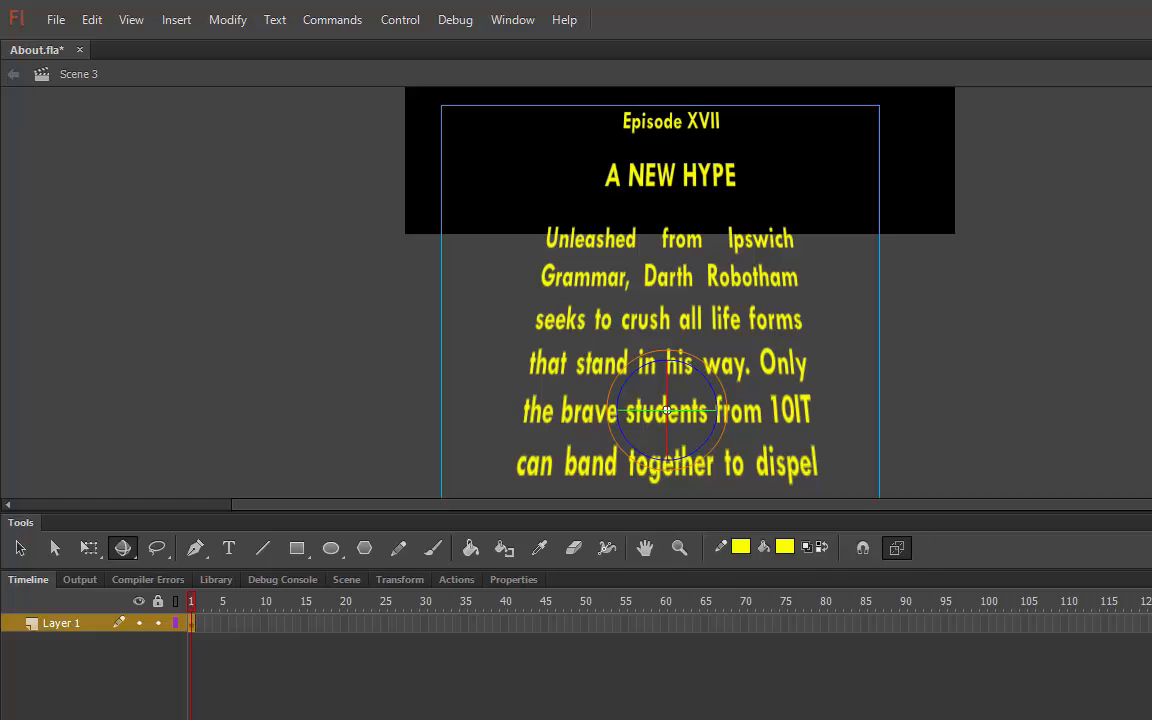
scroll(723, 672, "right", 1)
scroll(723, 672, "left", 1)
scroll(723, 672, "right", 2)
scroll(723, 672, "right", 13)
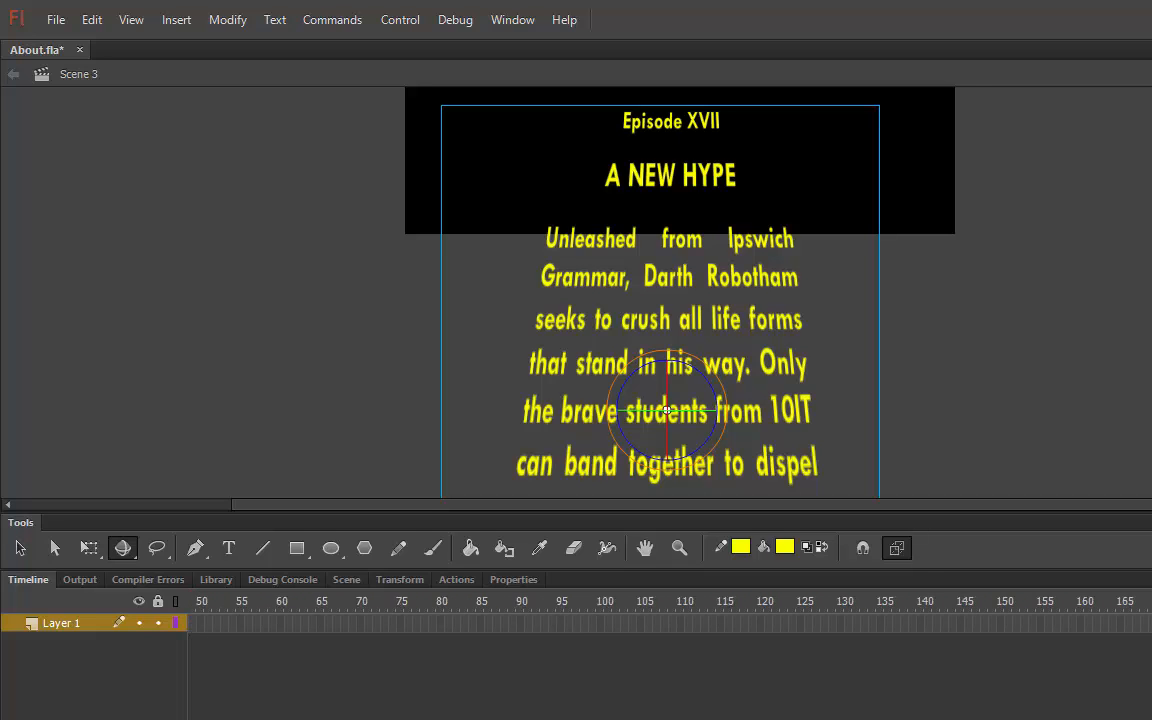
scroll(723, 672, "right", 14)
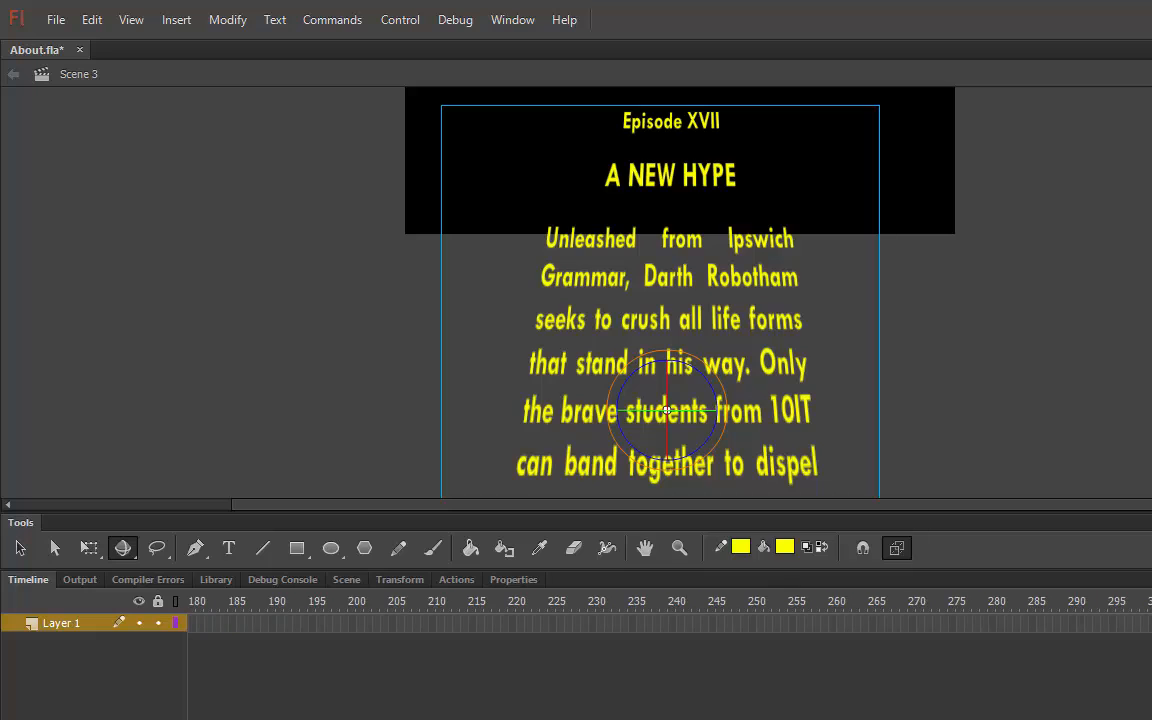
scroll(723, 672, "right", 7)
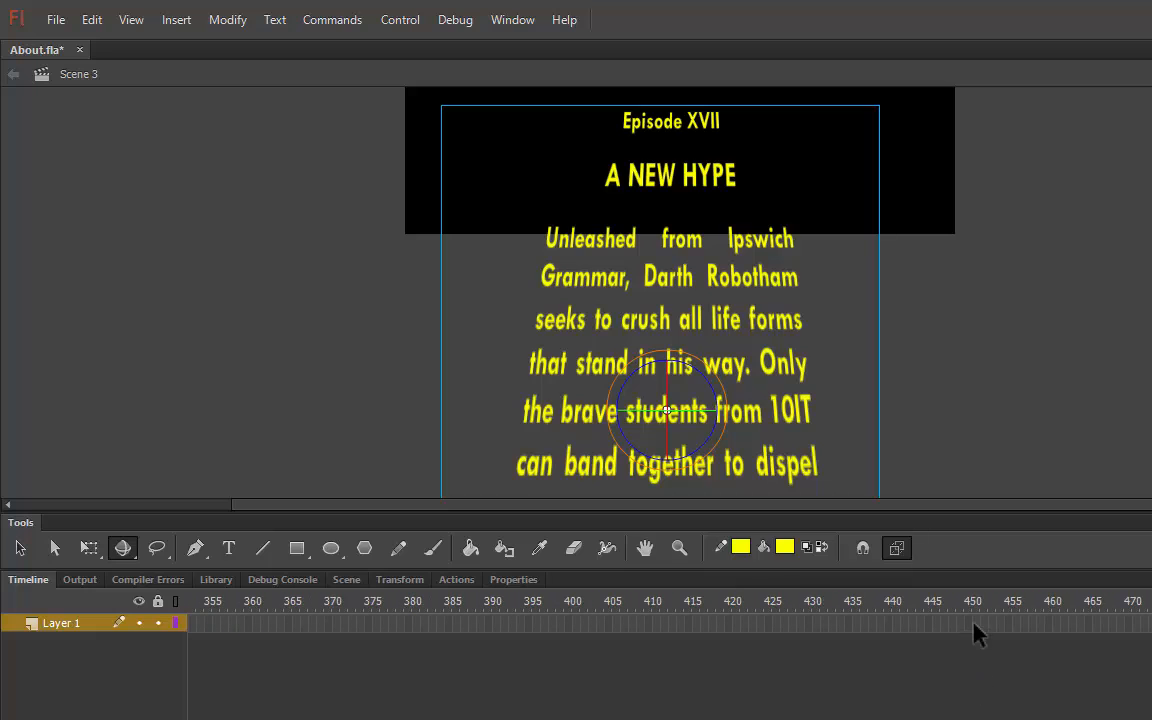
left_click(974, 623)
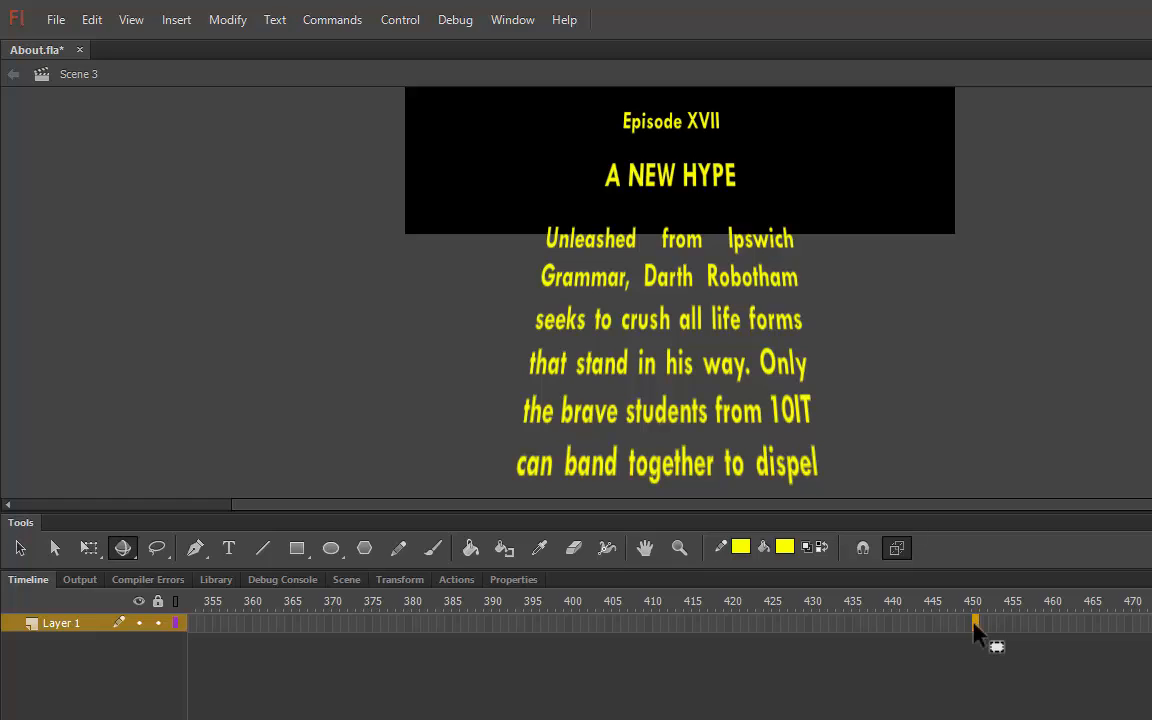
right_click(974, 625)
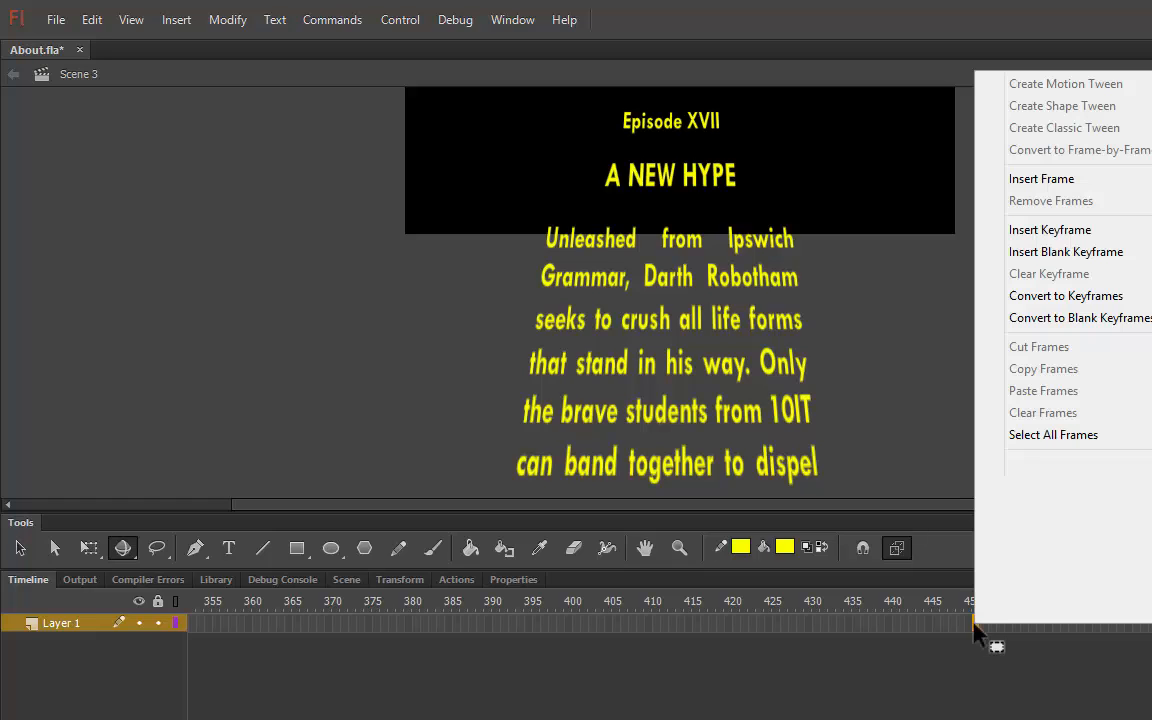
left_click(1041, 179)
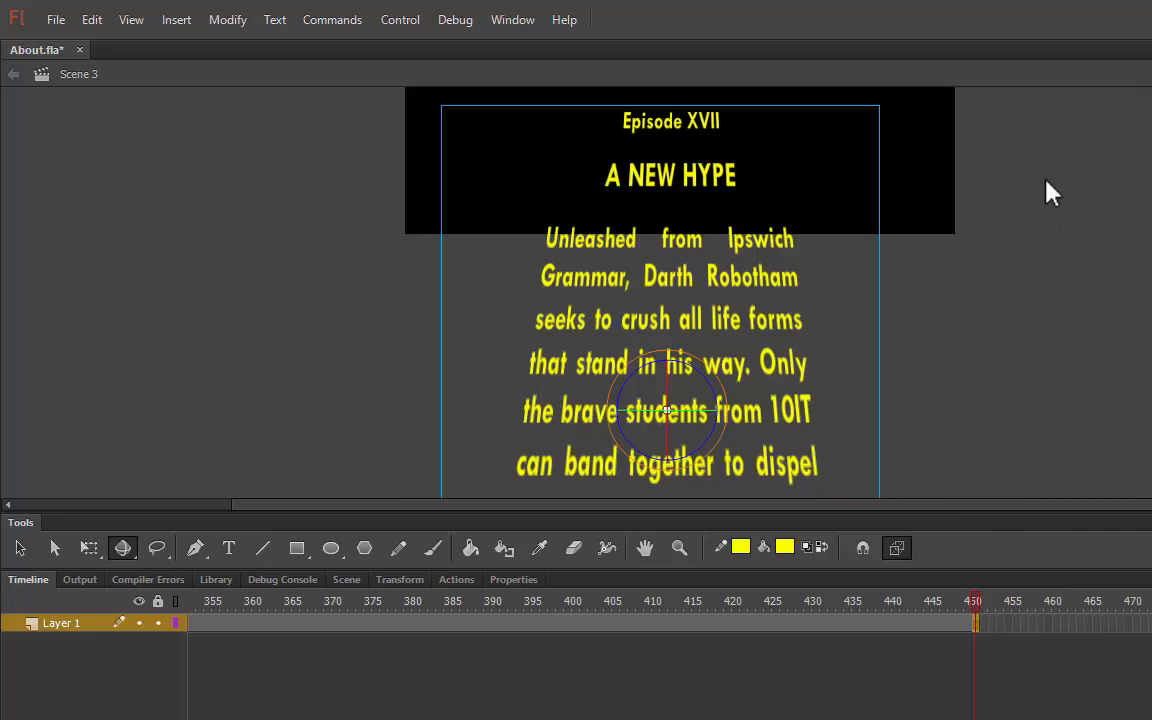
Step: Create a motion tween across Layer 1's frame span for the crawl text clip
left_click(836, 624)
right_click(837, 624)
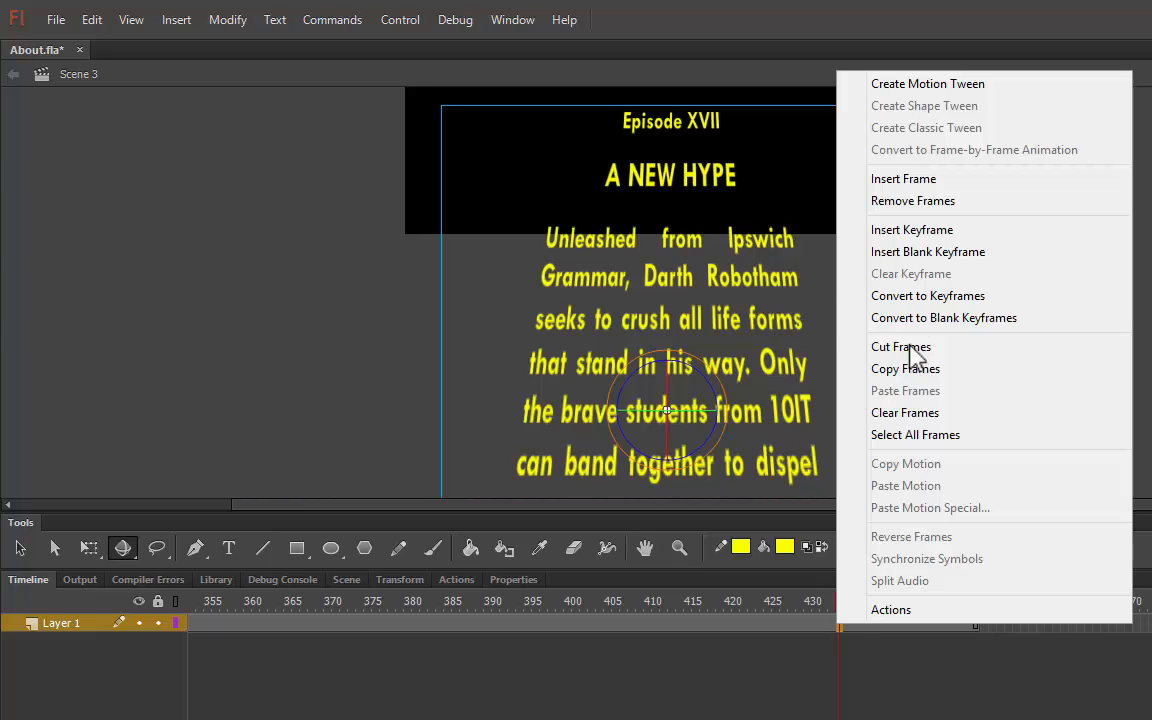
left_click(946, 88)
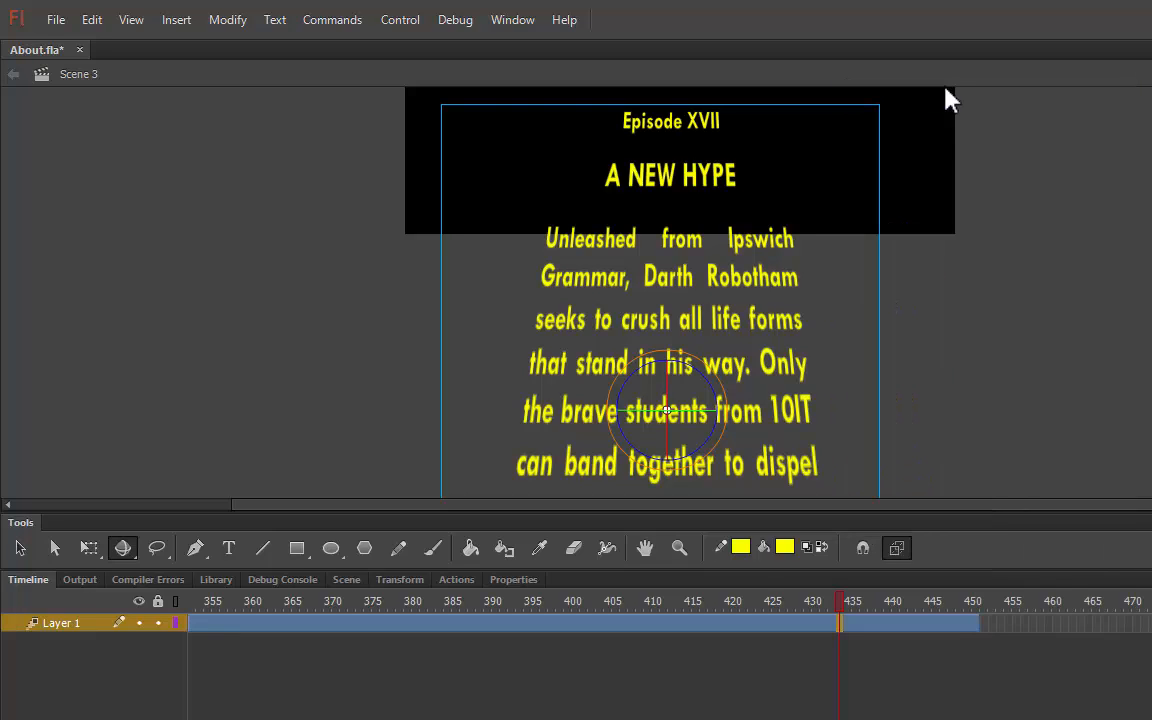
Step: Insert a keyframe for all properties at frame 450 of the Layer 1 motion tween
left_click_drag(840, 718, 215, 718)
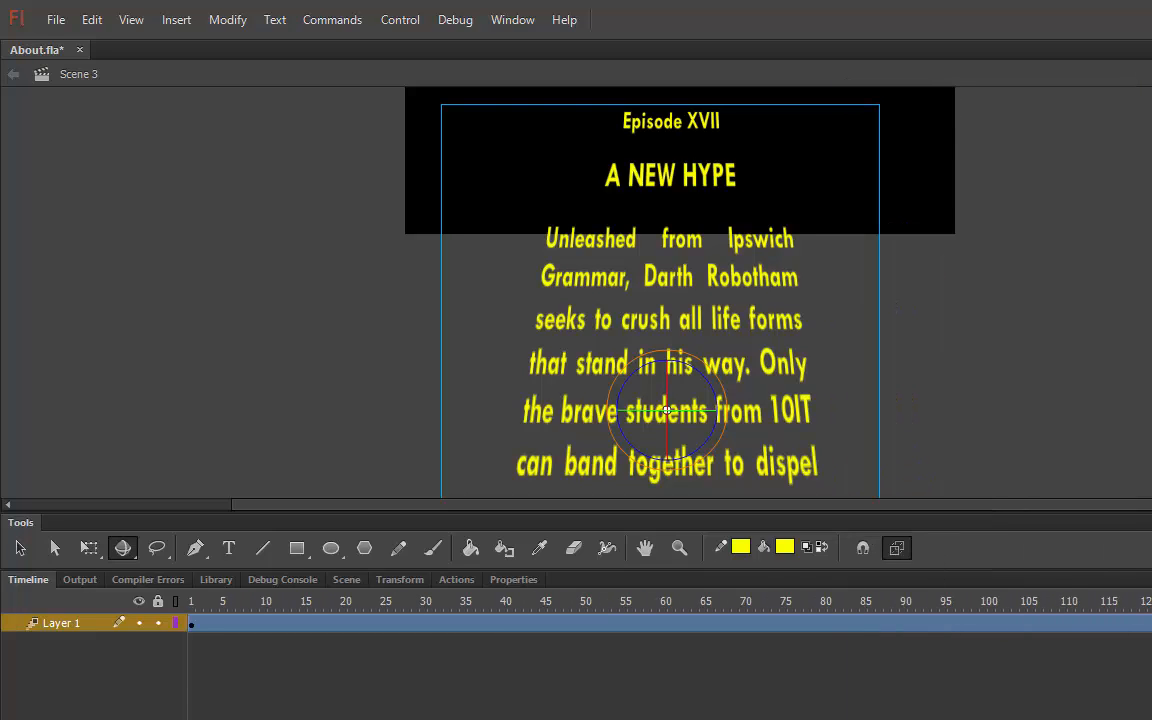
left_click(190, 623)
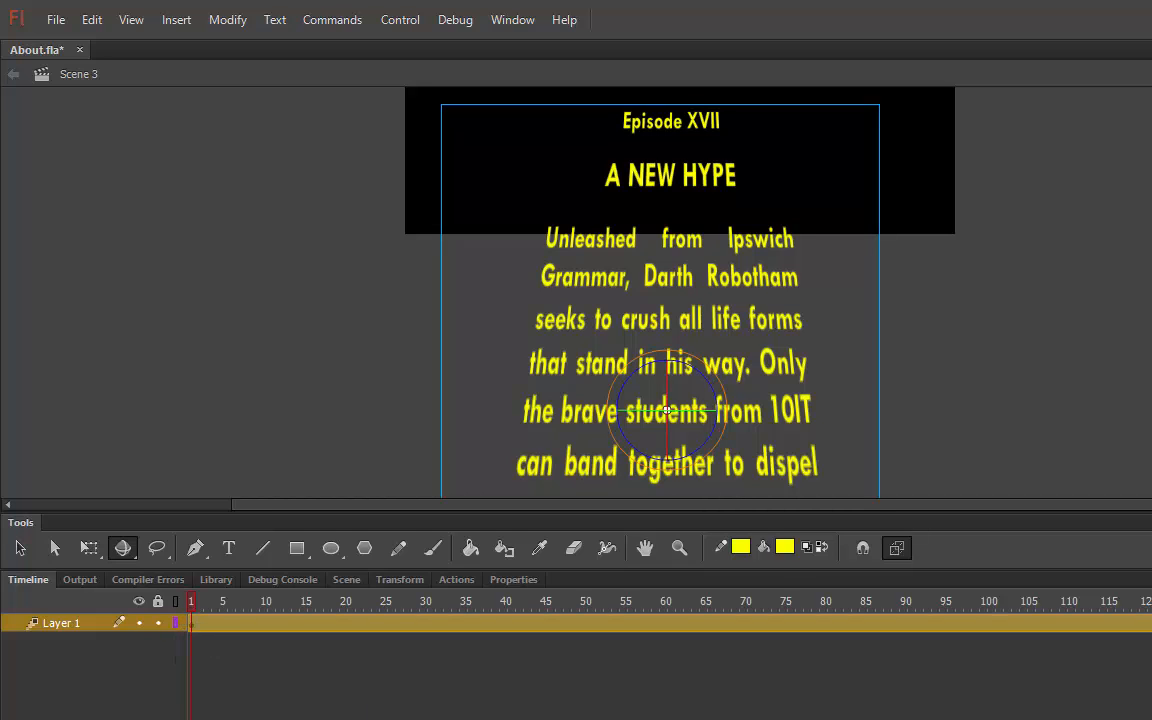
left_click_drag(215, 718, 895, 718)
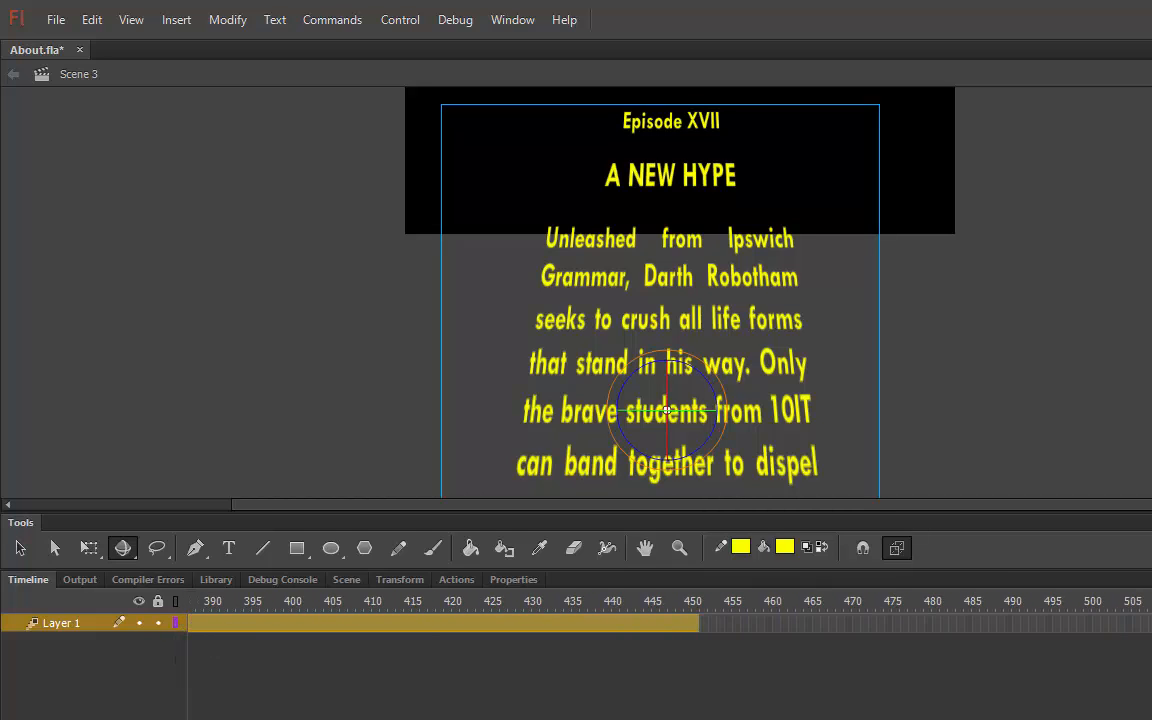
left_click(696, 624)
right_click(698, 624)
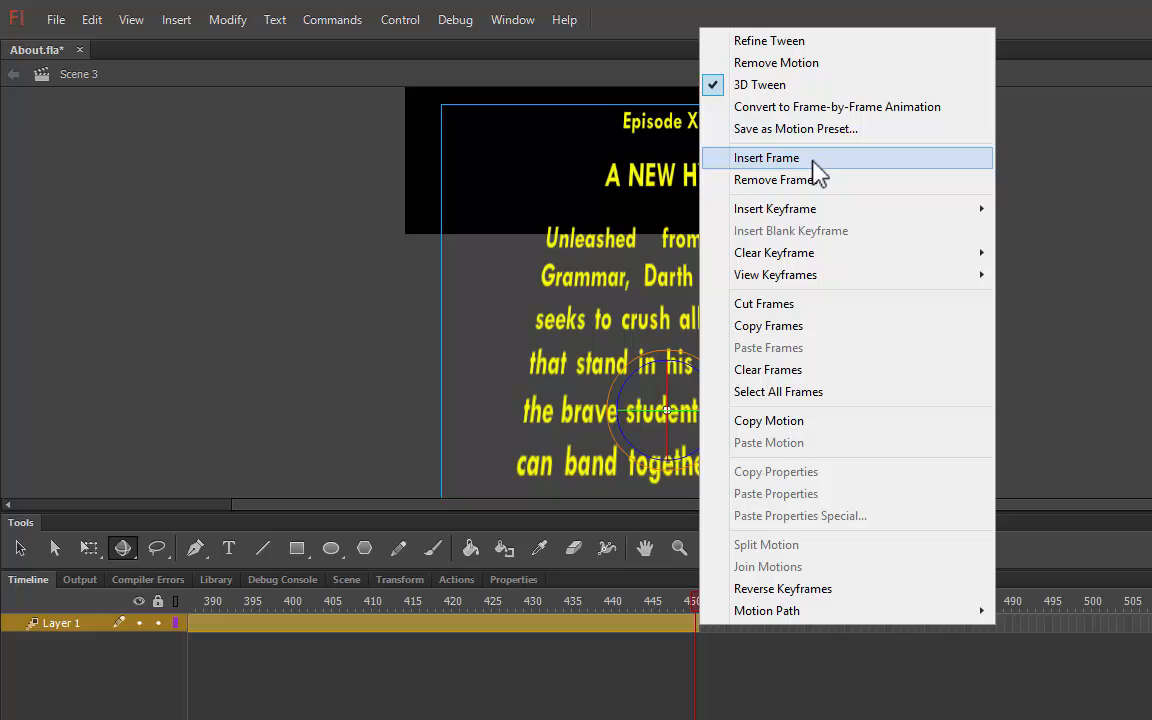
mouse_move(708, 210)
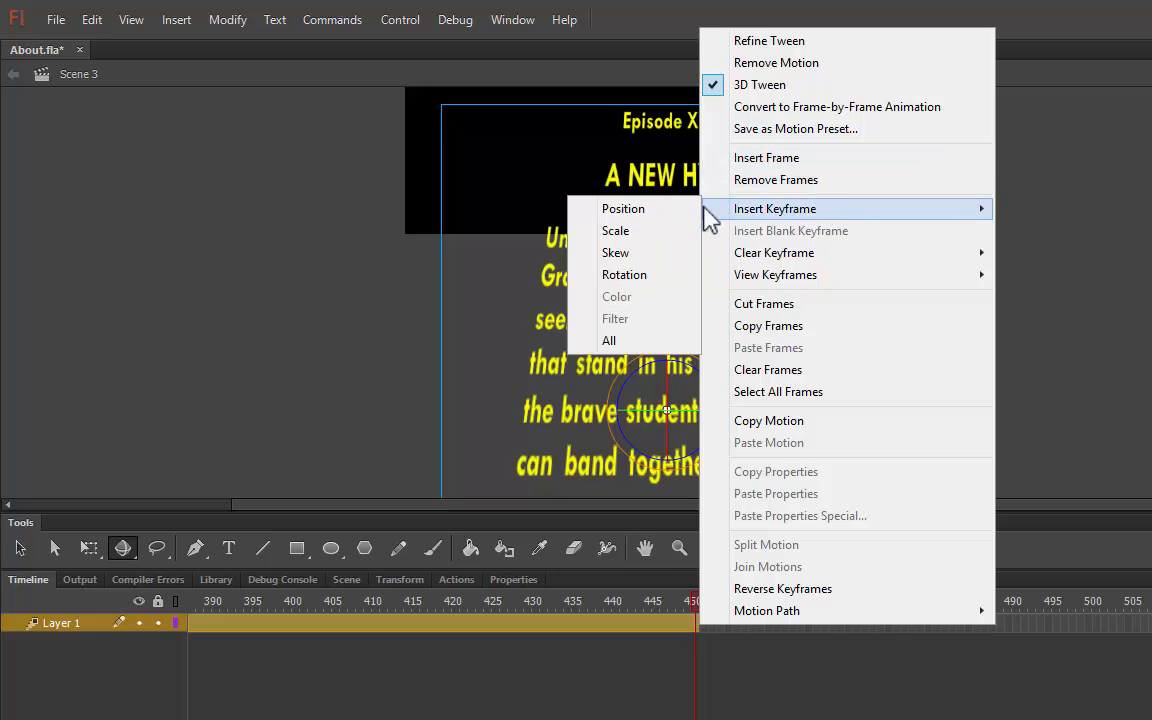
left_click(609, 341)
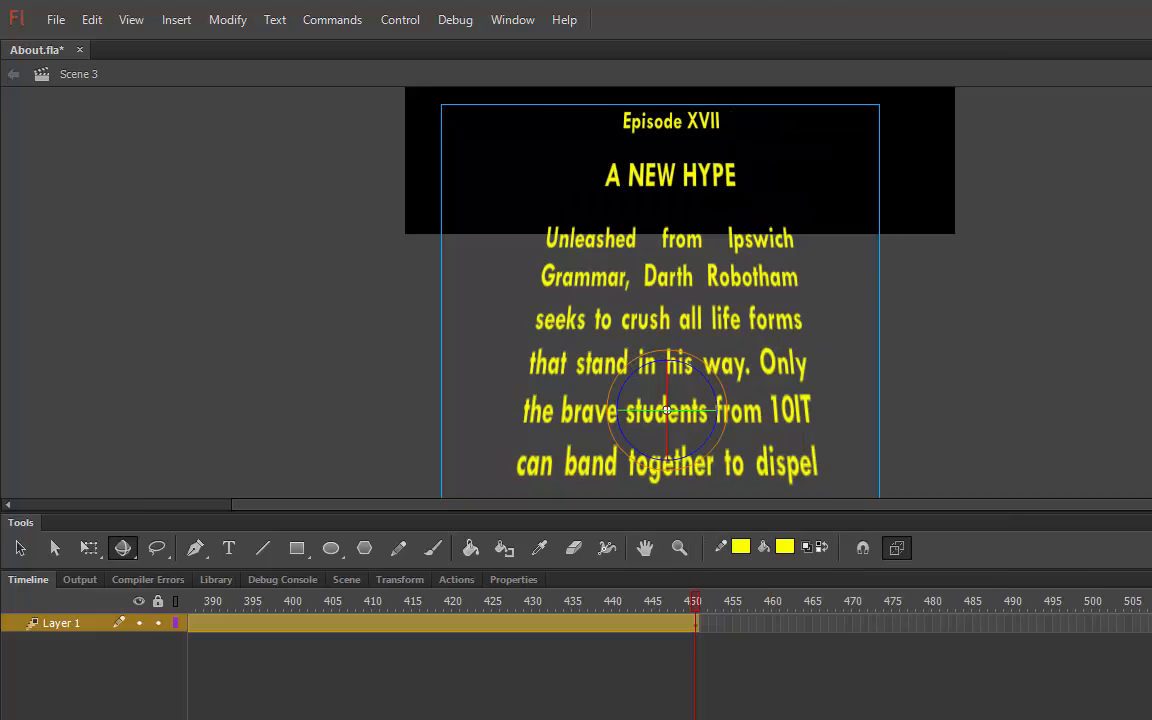
Step: Examine where the crawl text clip sits relative to the stage at frame 450
scroll(660, 300, "up", 9)
scroll(660, 300, "down", 6)
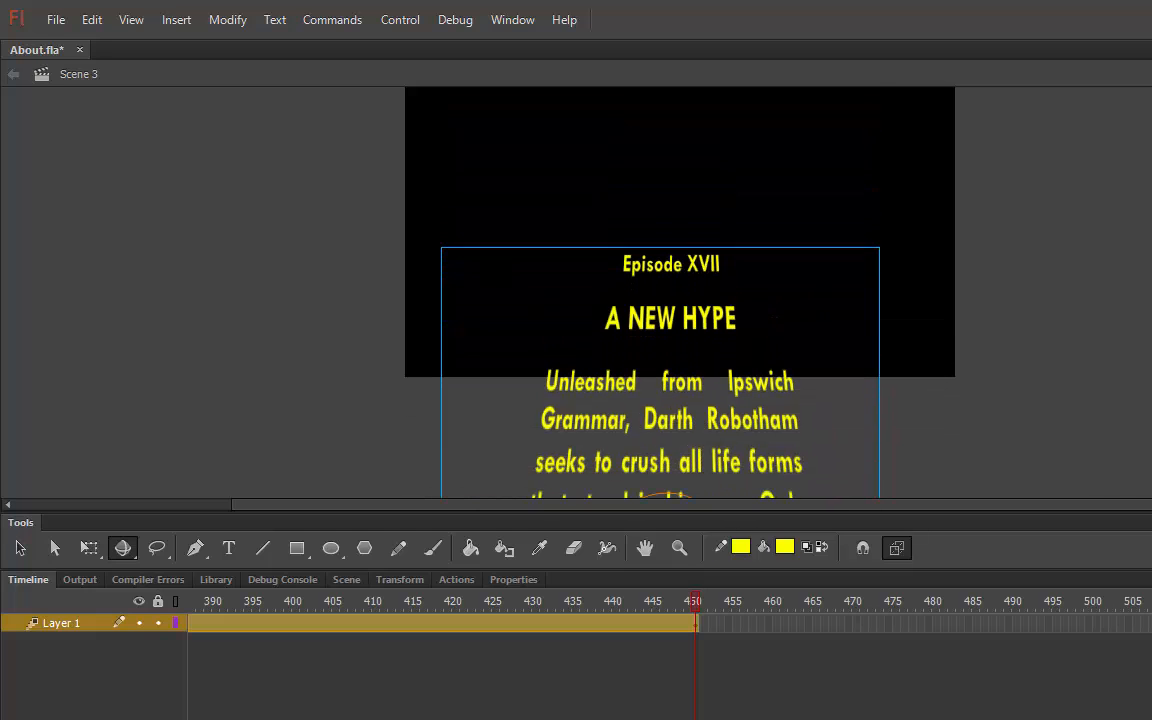
scroll(660, 300, "down", 2)
scroll(660, 300, "up", 8)
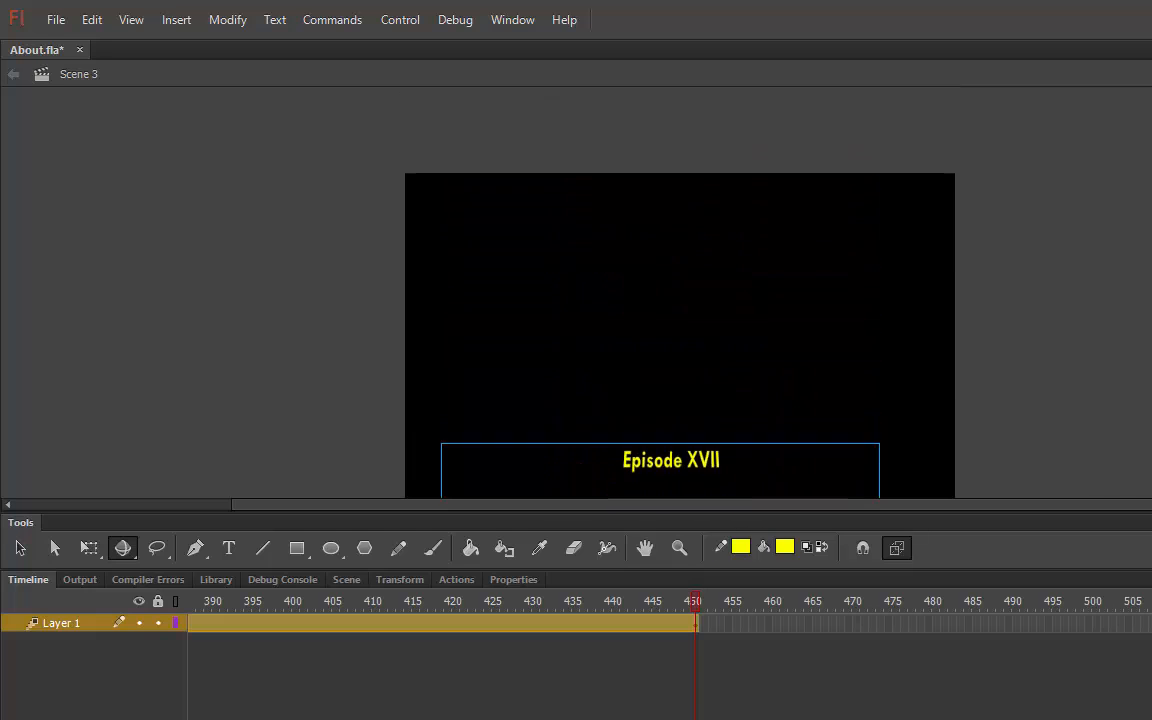
scroll(660, 300, "up", 2)
scroll(660, 300, "down", 10)
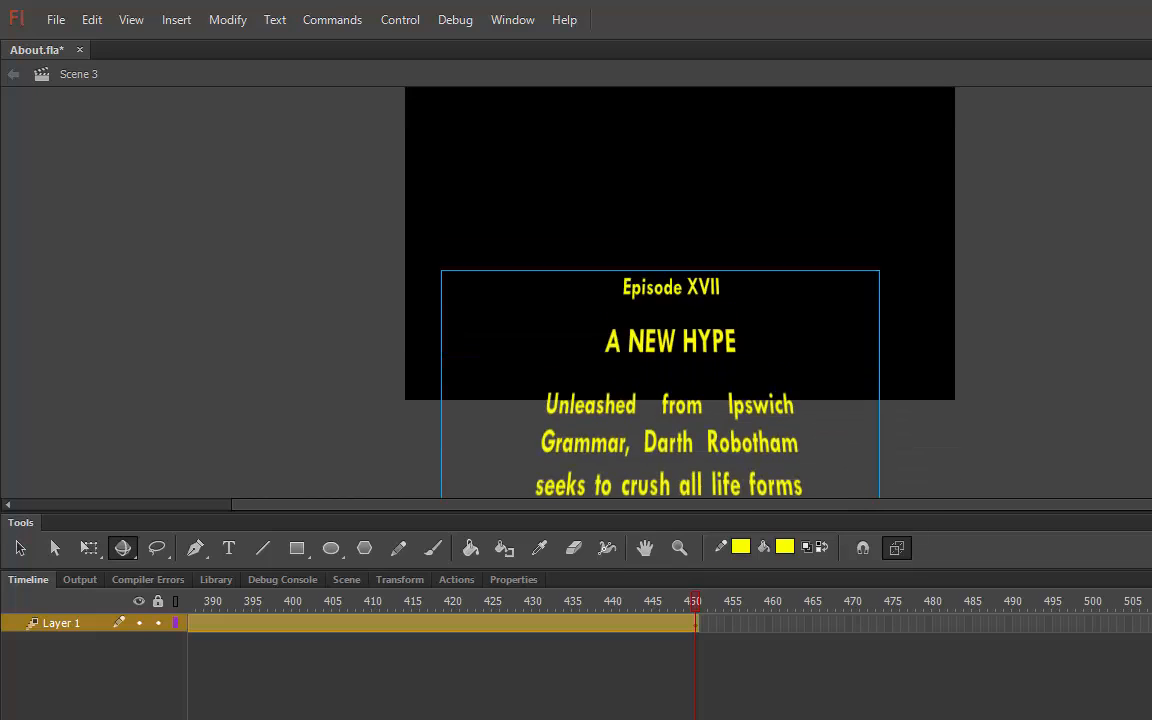
scroll(660, 300, "down", 2)
scroll(660, 300, "up", 6)
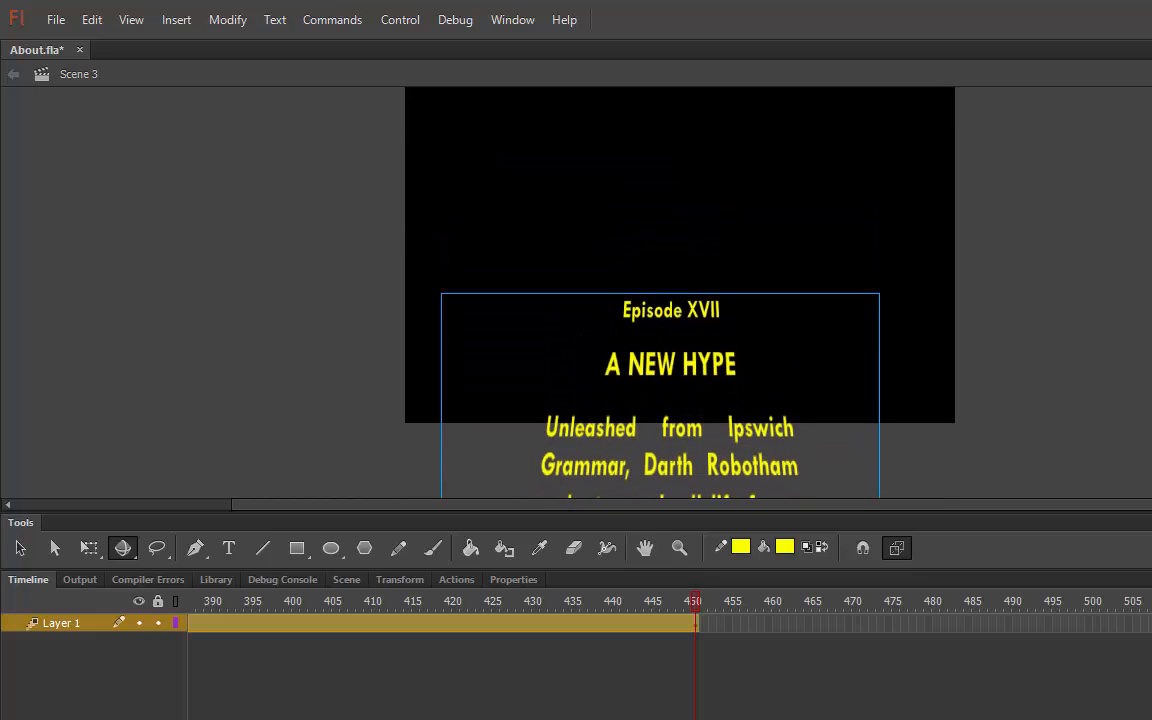
scroll(660, 300, "down", 4)
scroll(660, 300, "up", 3)
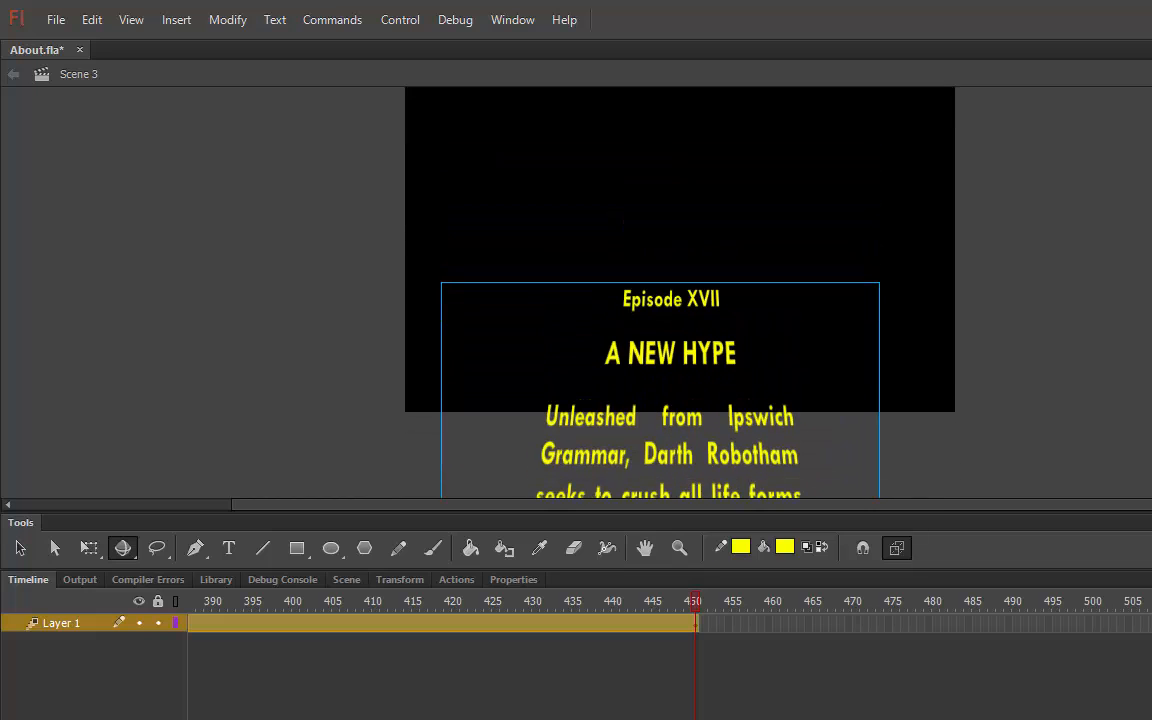
Step: Push the text clip back along its Z axis with the 3D Translation tool at frame 450 until the whole text fits on the stage
left_click(124, 553)
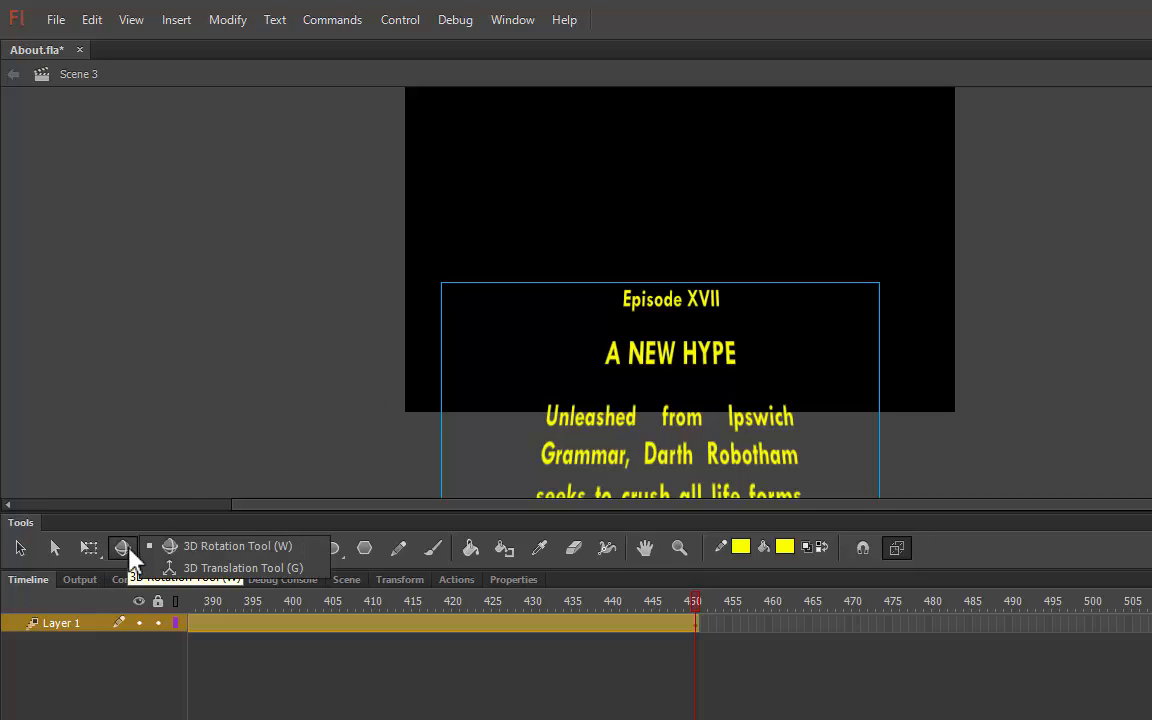
left_click(180, 568)
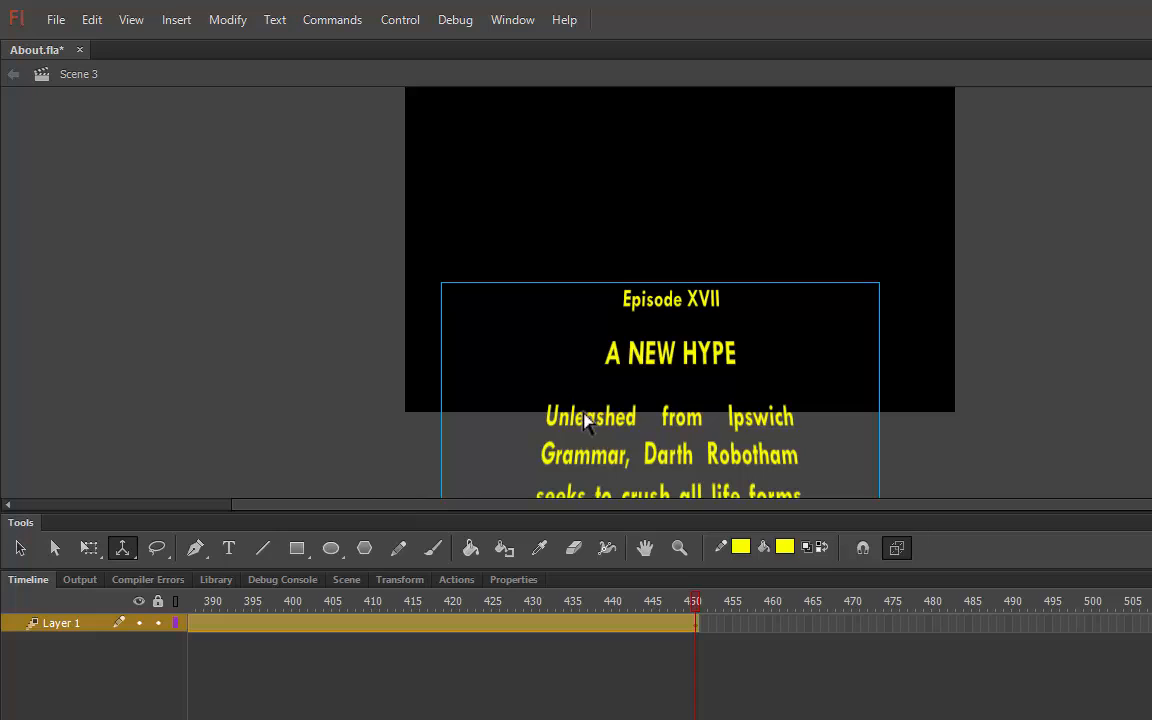
scroll(660, 300, "down", 5)
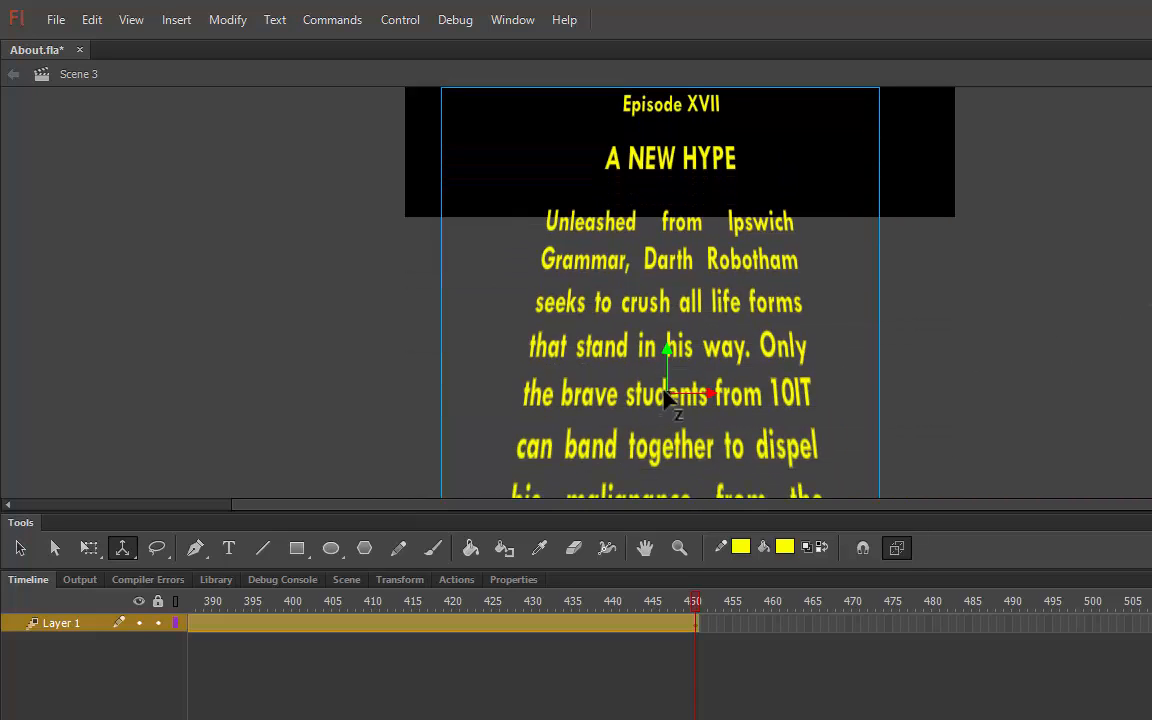
left_click_drag(665, 395, 669, 160)
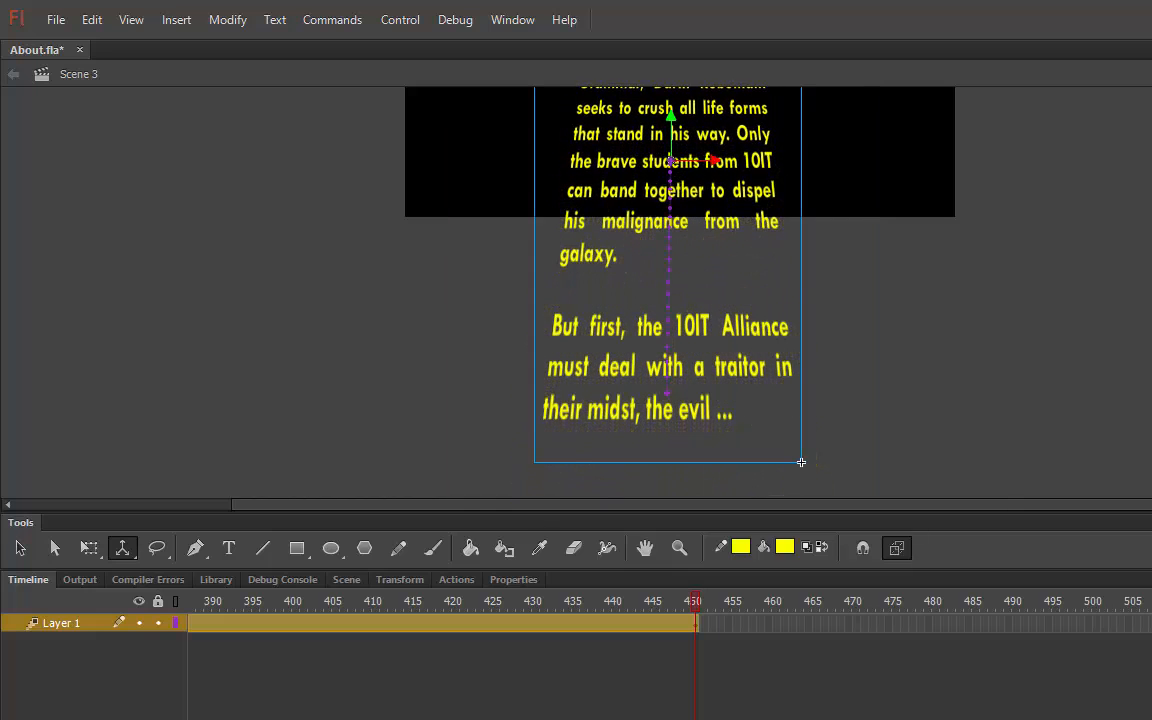
scroll(801, 462, "up", 7)
scroll(801, 462, "down", 3)
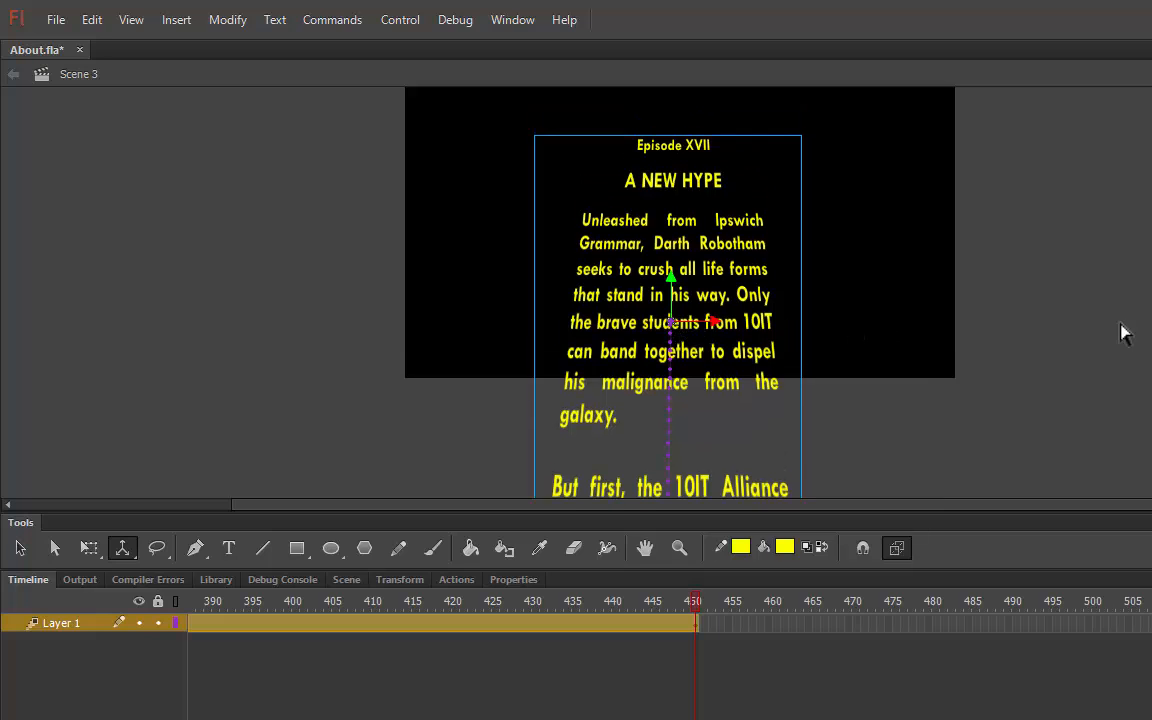
scroll(779, 311, "up", 5)
scroll(779, 311, "down", 2)
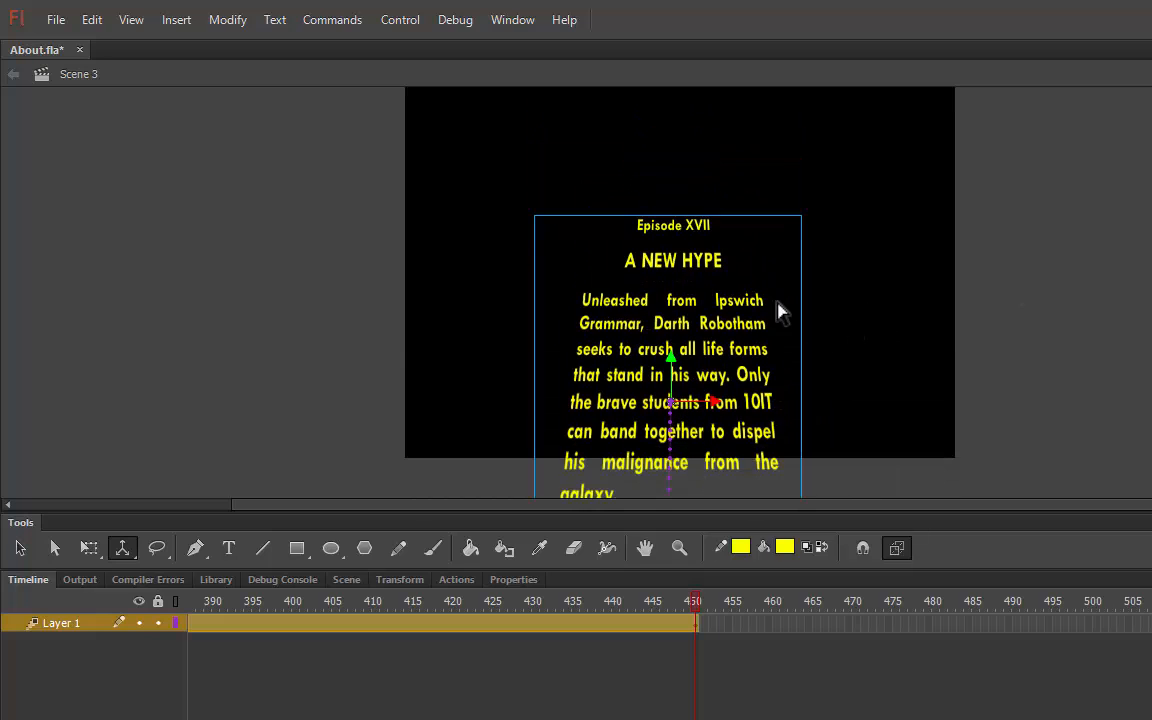
left_click_drag(671, 403, 682, 5)
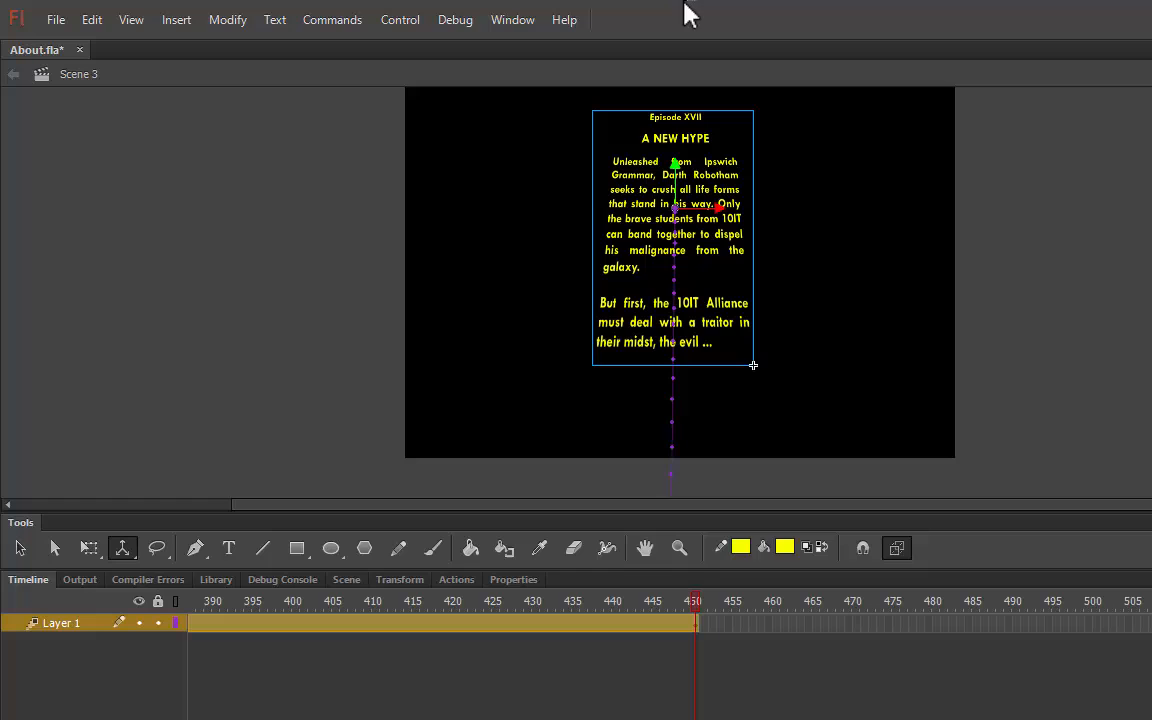
Step: Make room to view the text clip's 3D position values and set its Z position to 800
left_click(511, 580)
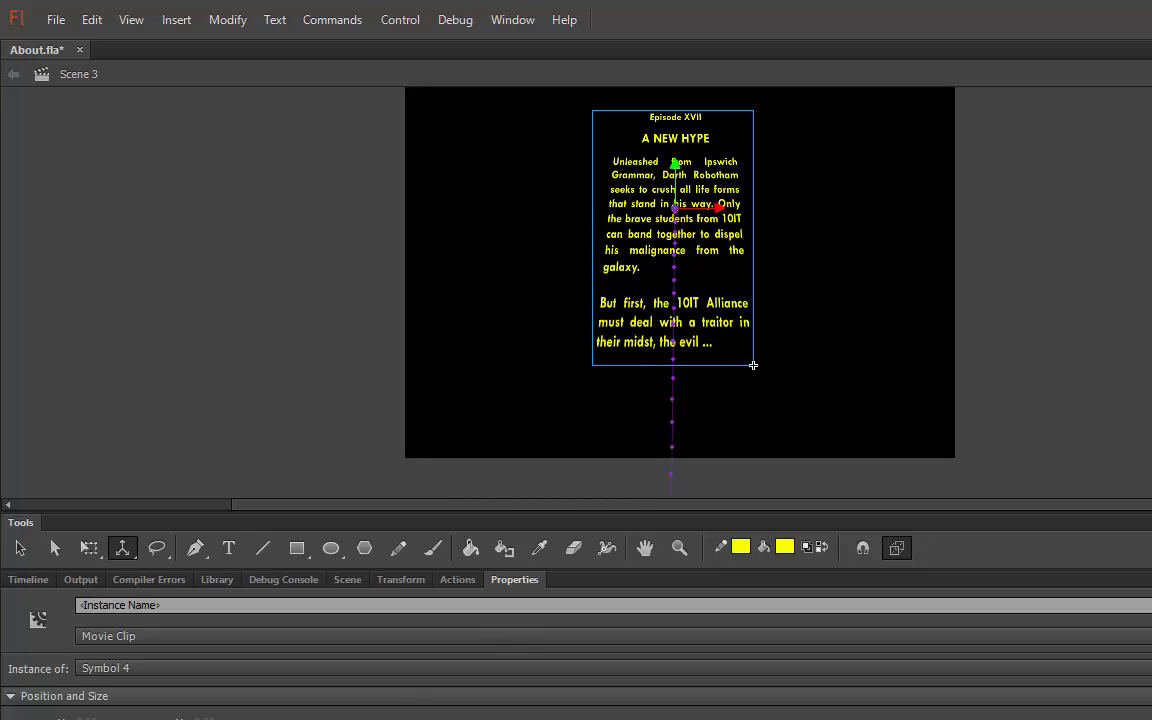
key("Return")
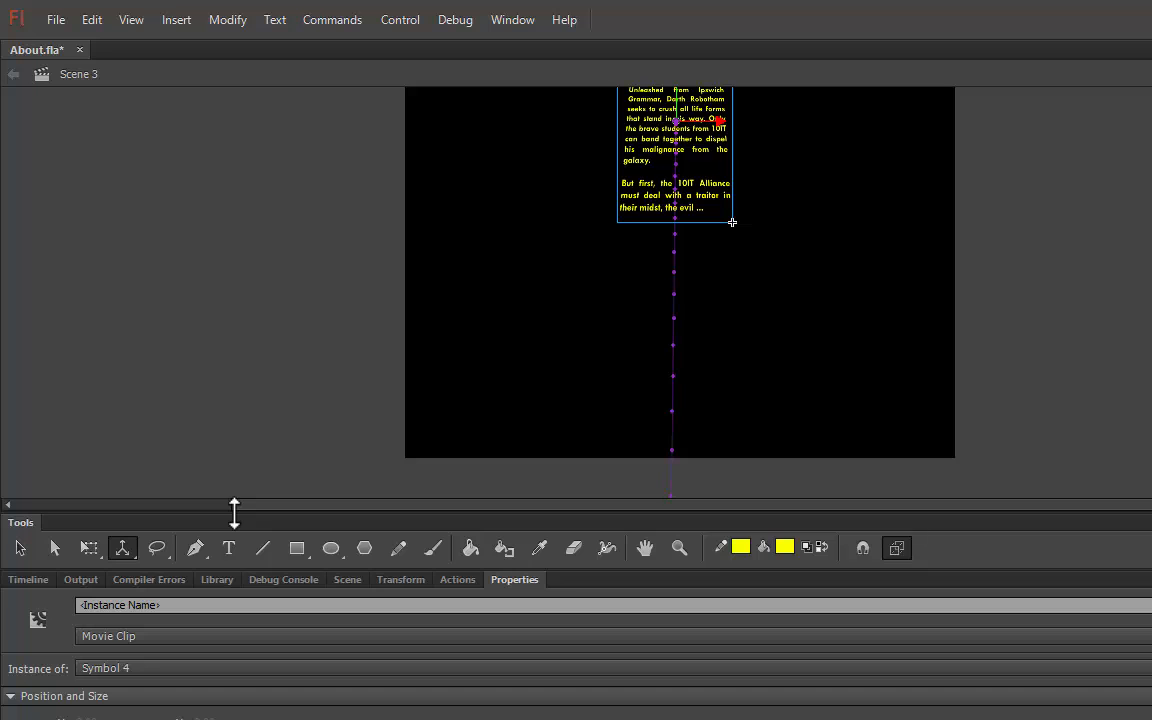
left_click_drag(234, 512, 244, 329)
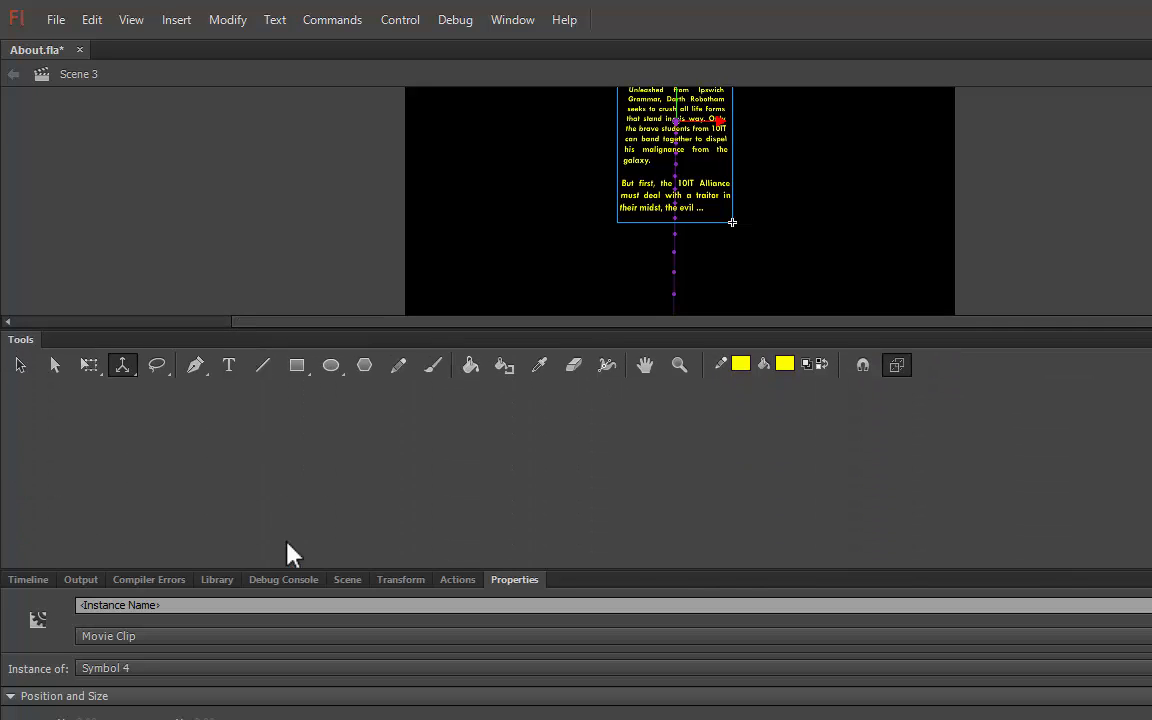
left_click_drag(296, 566, 293, 404)
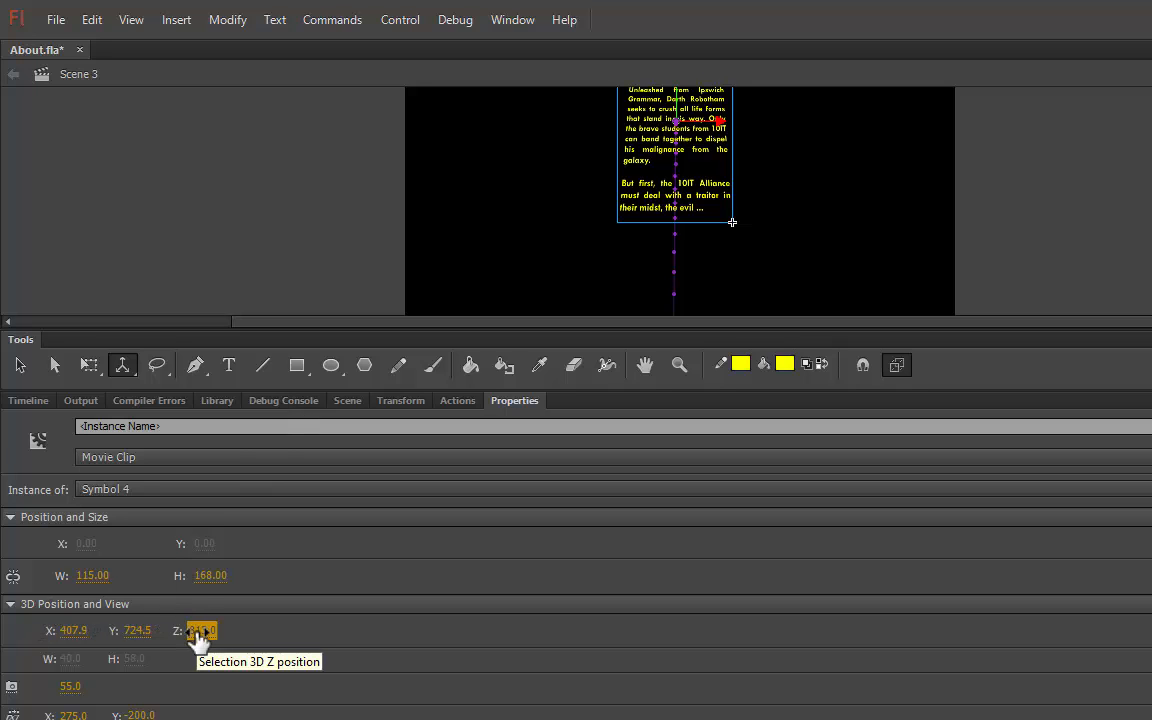
mouse_move(200, 638)
left_mouse_down()
mouse_move(231, 631)
mouse_move(200, 631)
left_mouse_up()
left_click(217, 633)
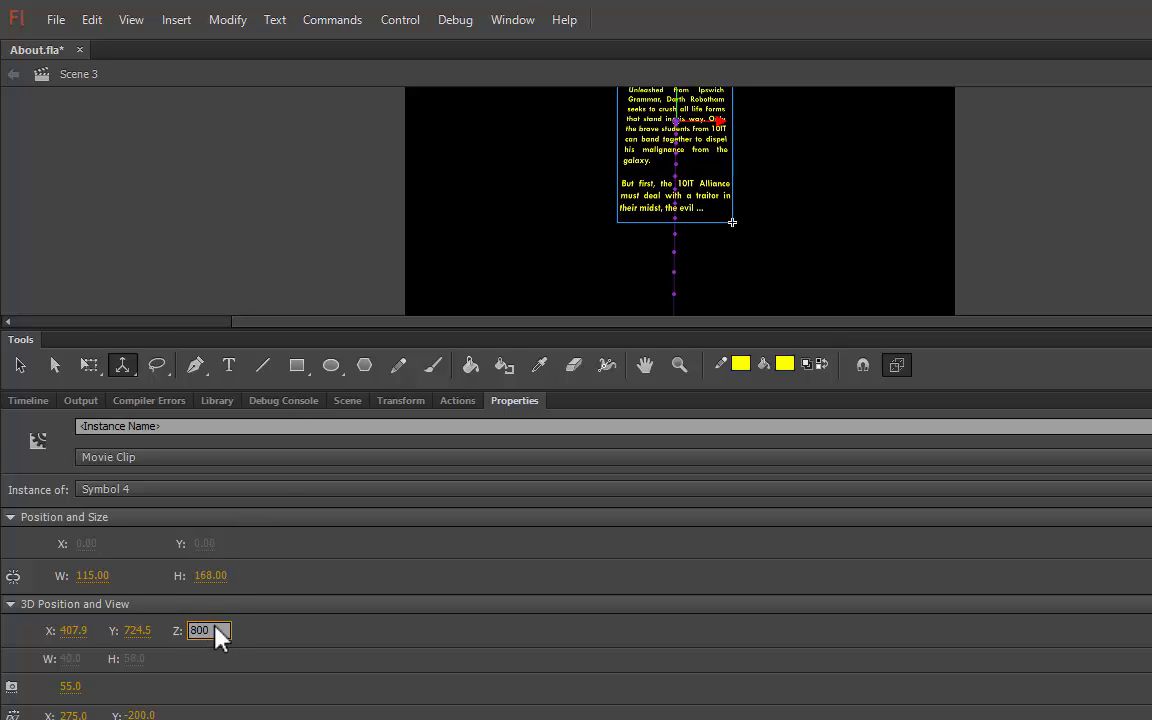
key("Return")
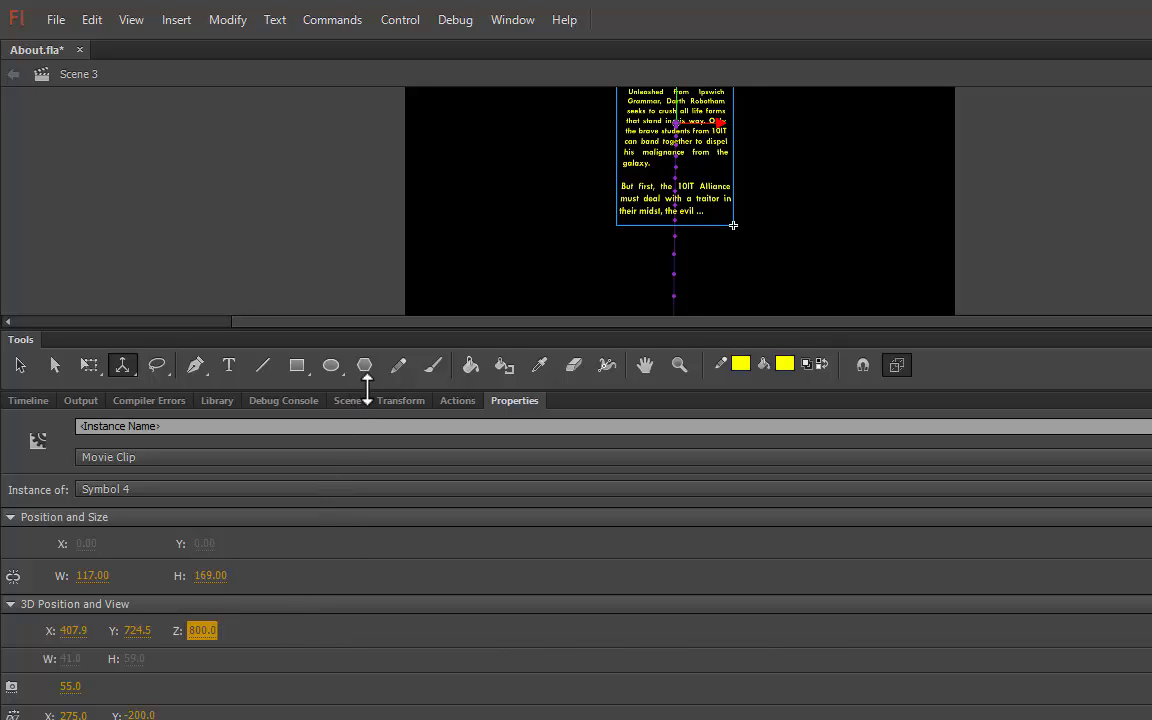
left_click_drag(355, 381, 358, 553)
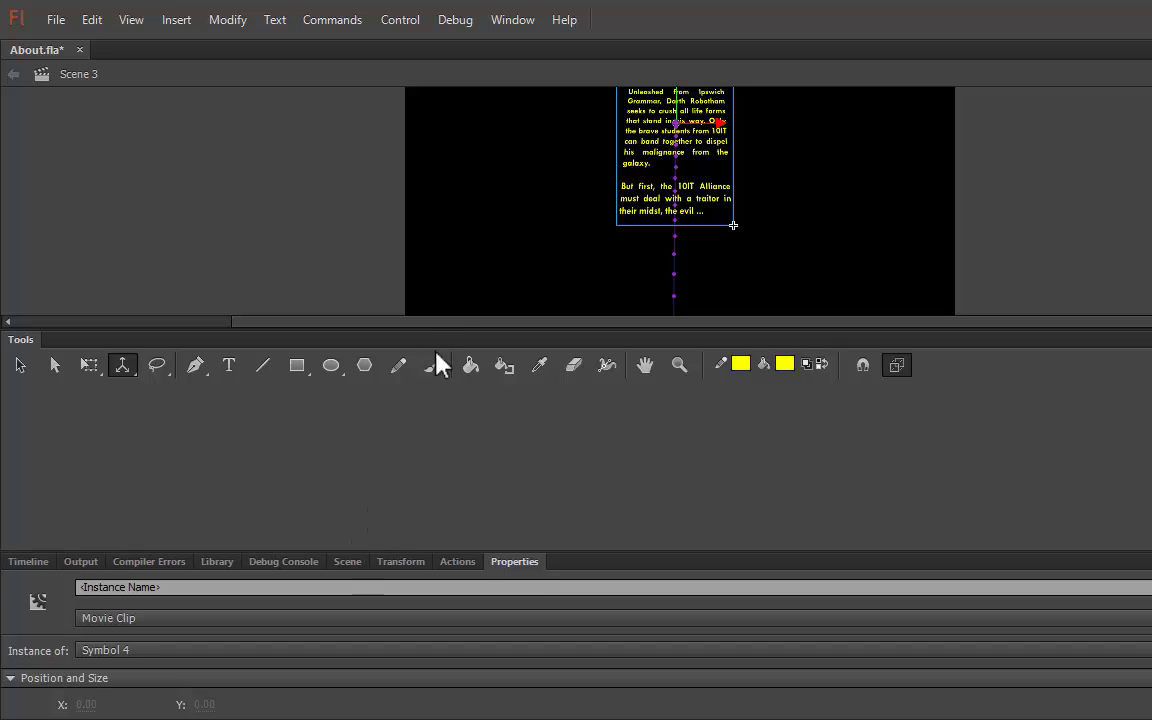
Step: Enlarge the stage area, deselect the text clip and bring the layer timeline back into view
left_click_drag(465, 328, 452, 527)
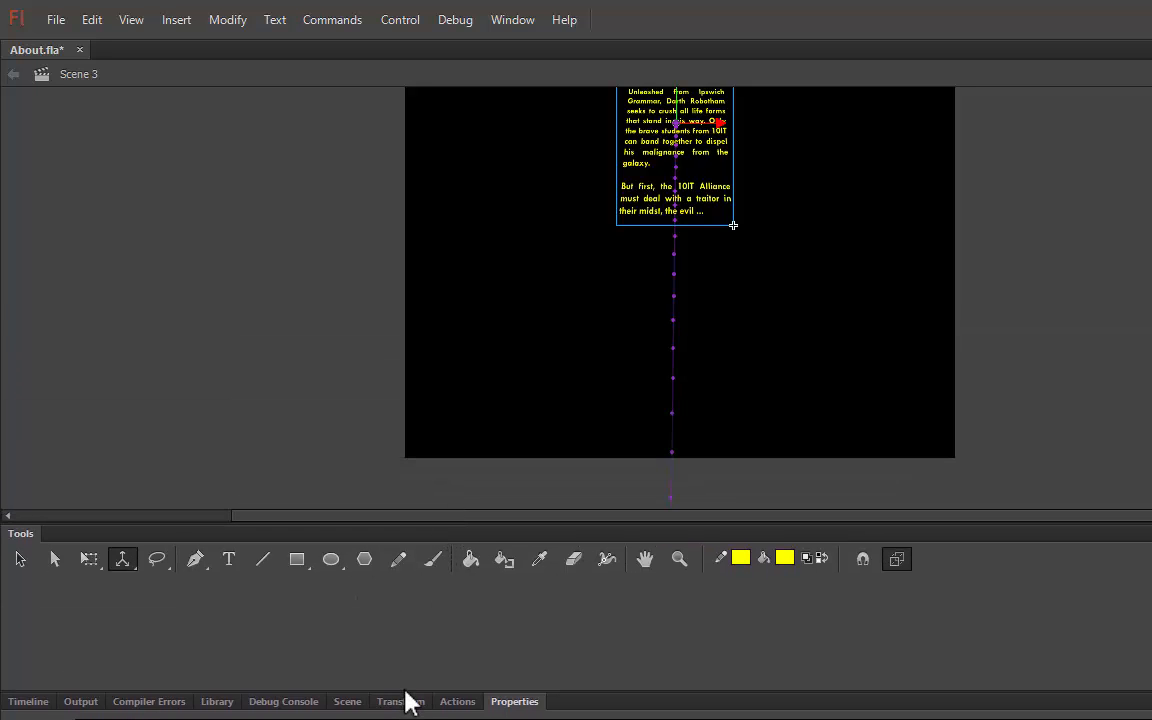
left_click_drag(408, 692, 420, 578)
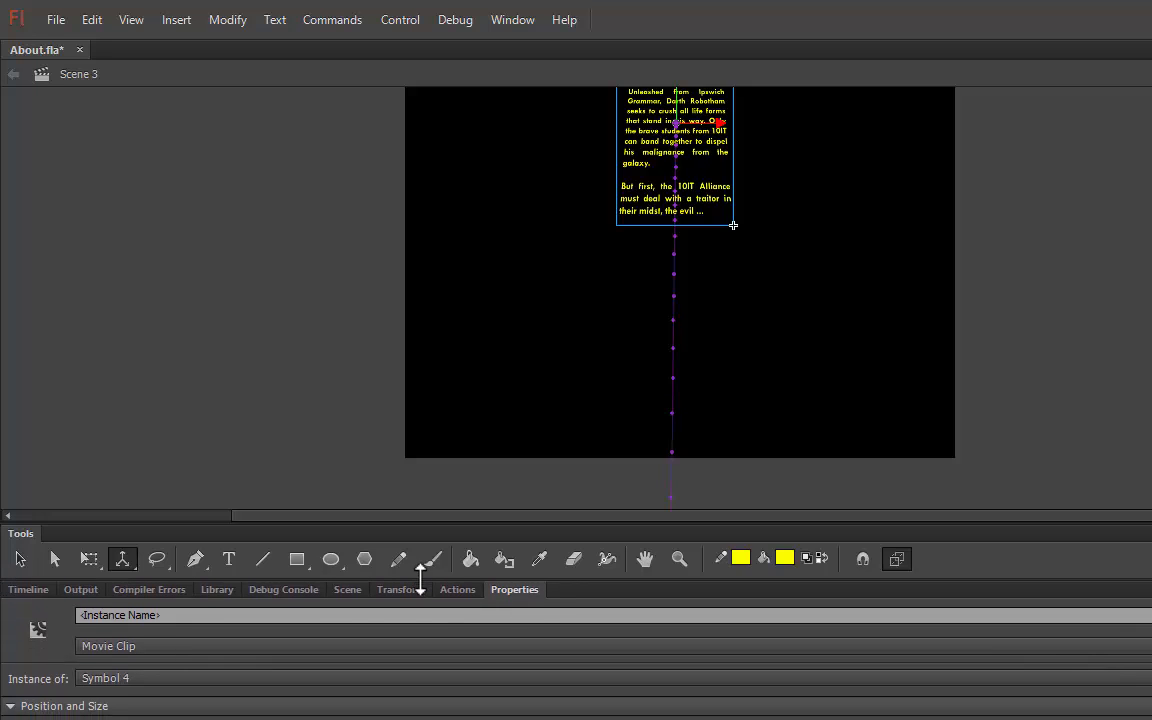
left_click(1033, 348)
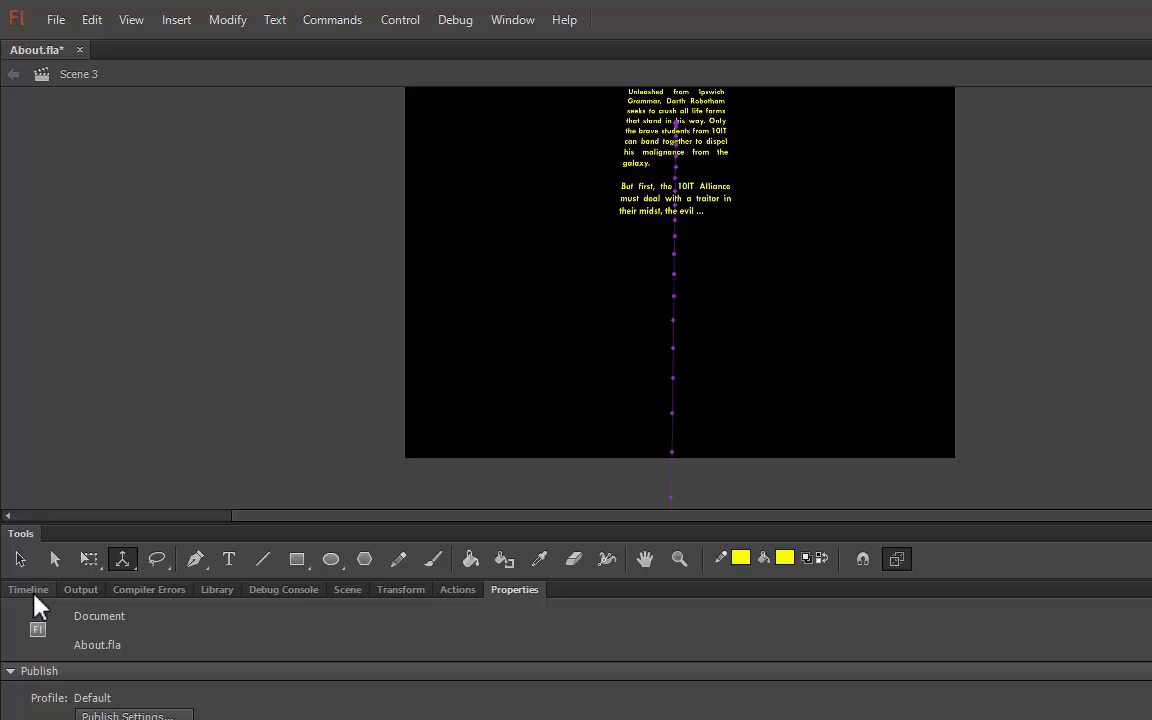
left_click(30, 590)
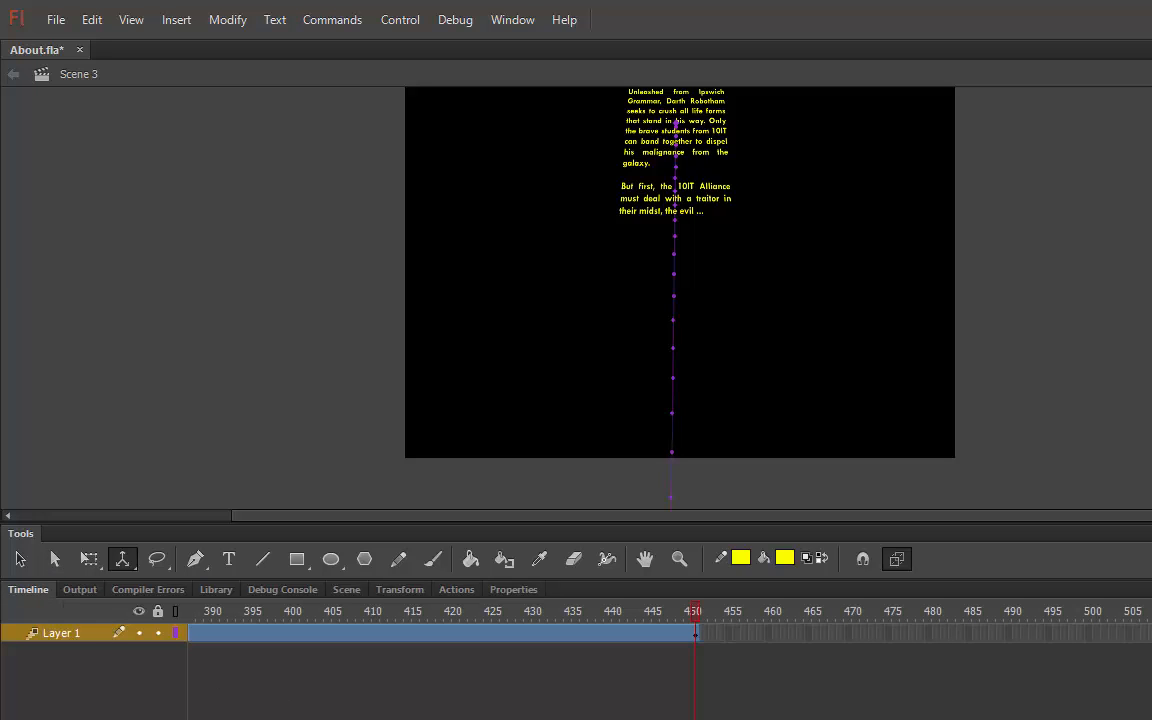
left_click_drag(740, 718, 540, 718)
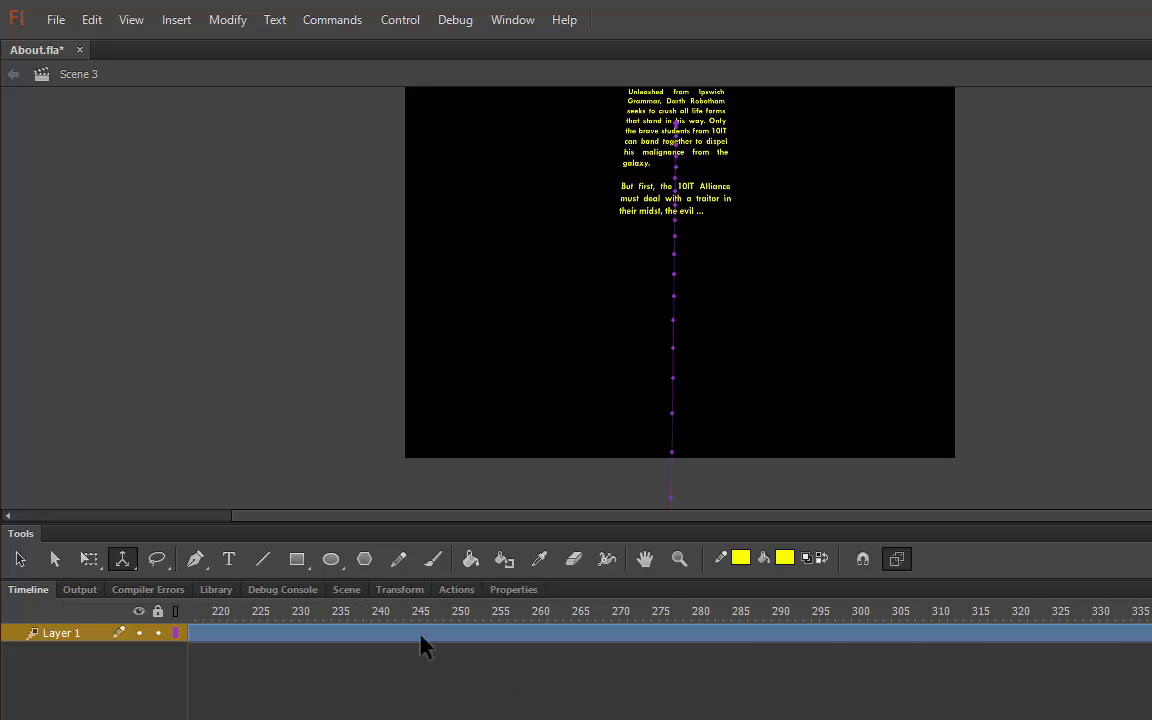
Step: Move Scene 3 ahead of First in the scene order and make it the active scene
left_click(346, 590)
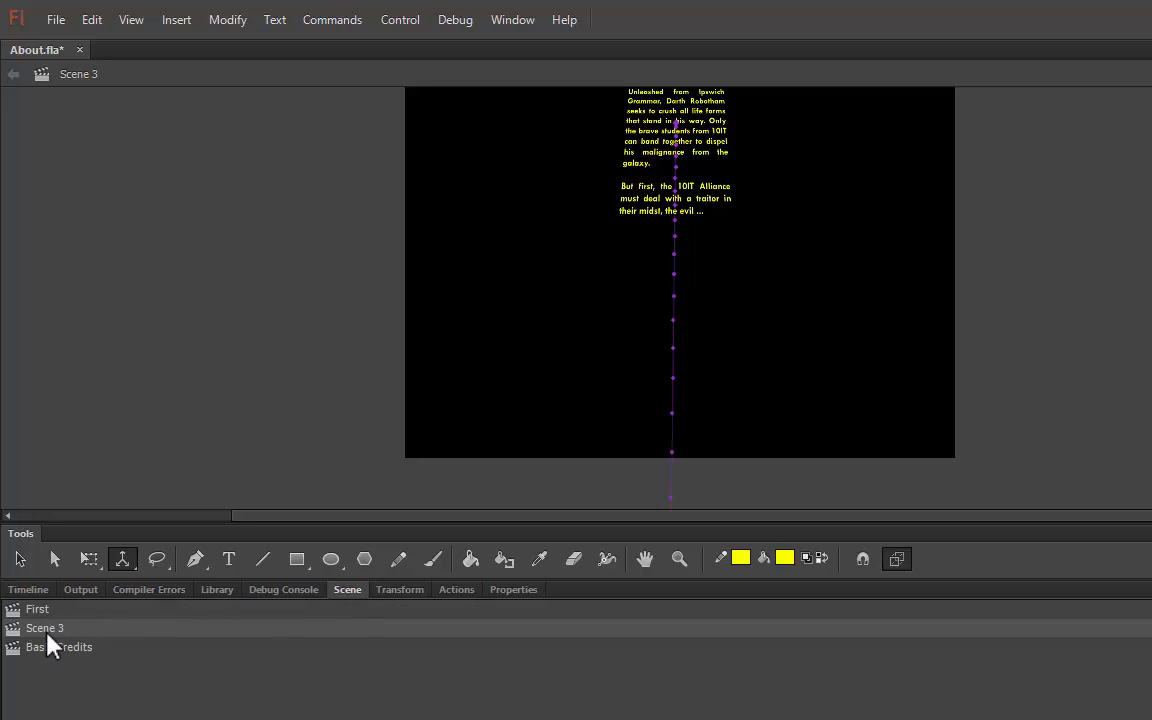
left_click_drag(23, 632, 55, 605)
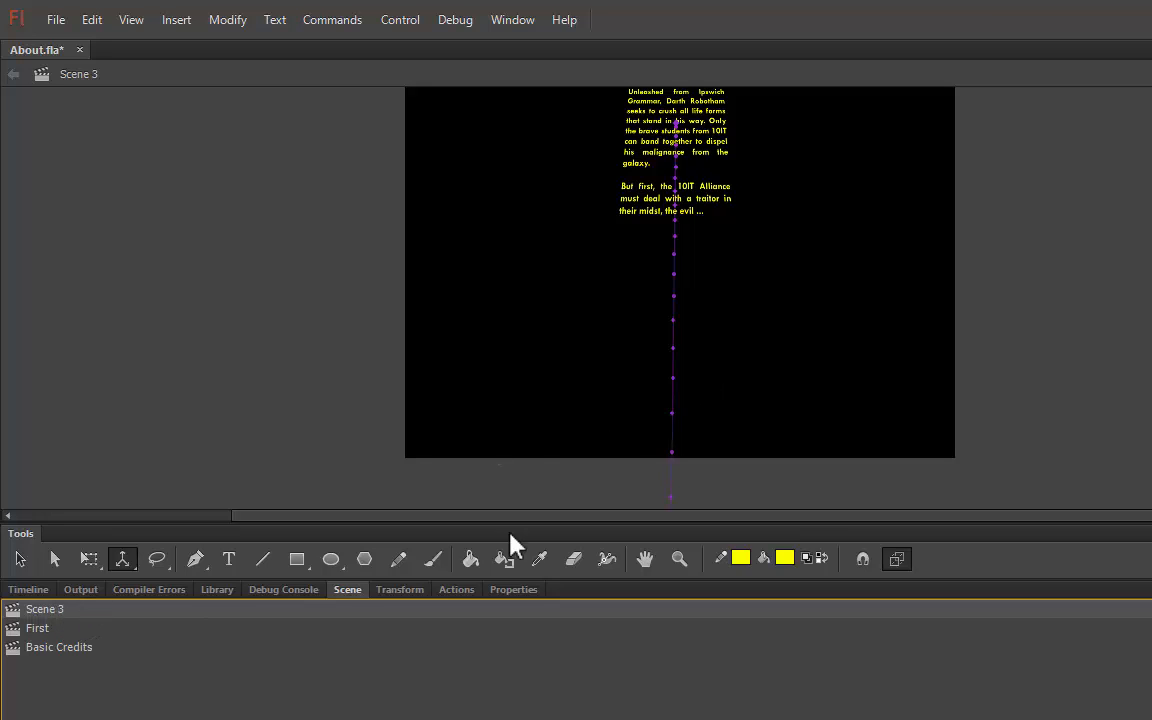
left_click(44, 650)
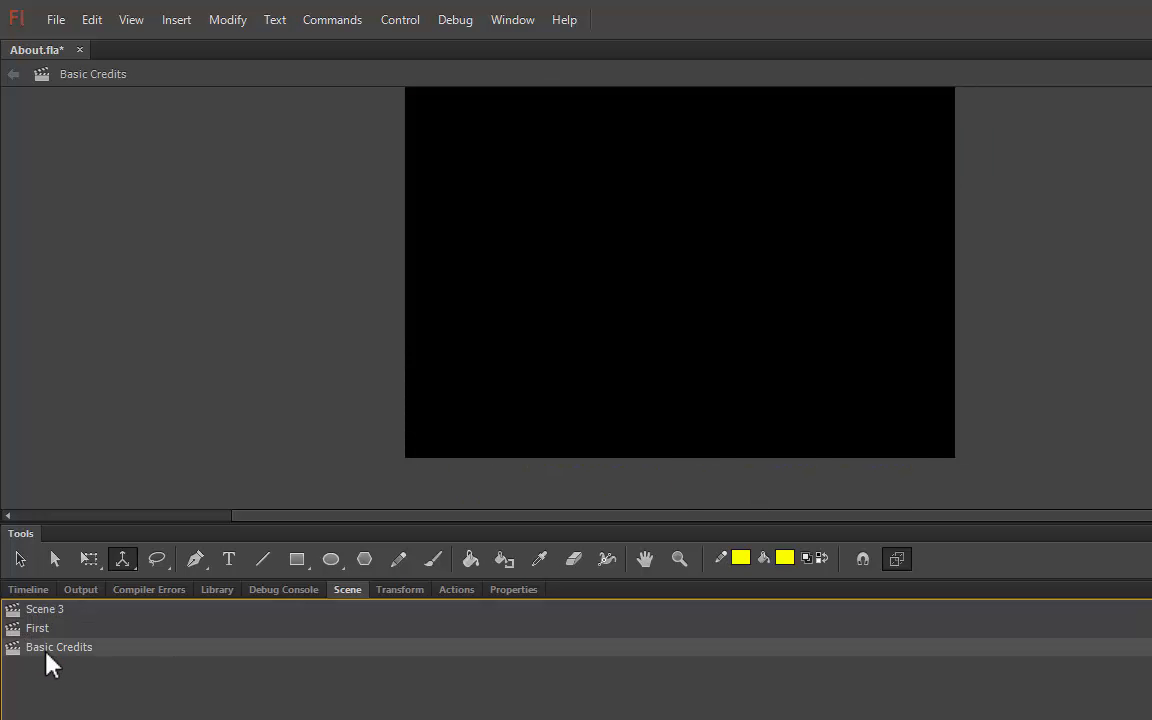
left_click(50, 610)
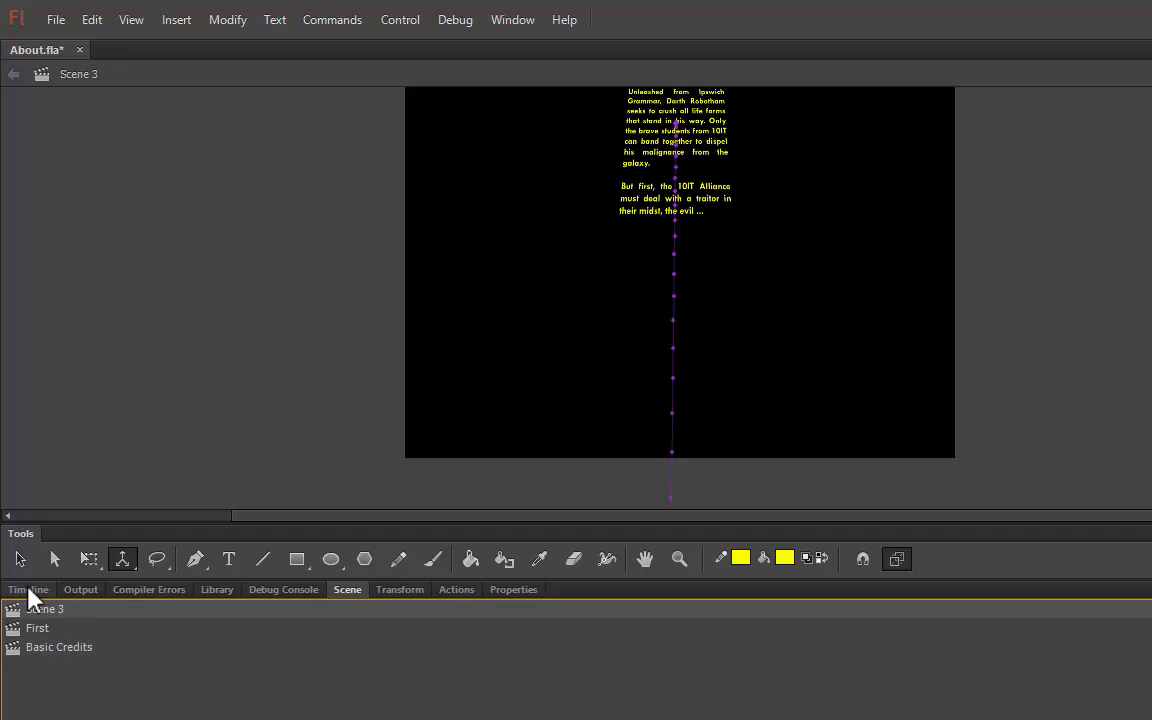
Step: Add a new layer above Layer 1 and name it actions
left_click(28, 594)
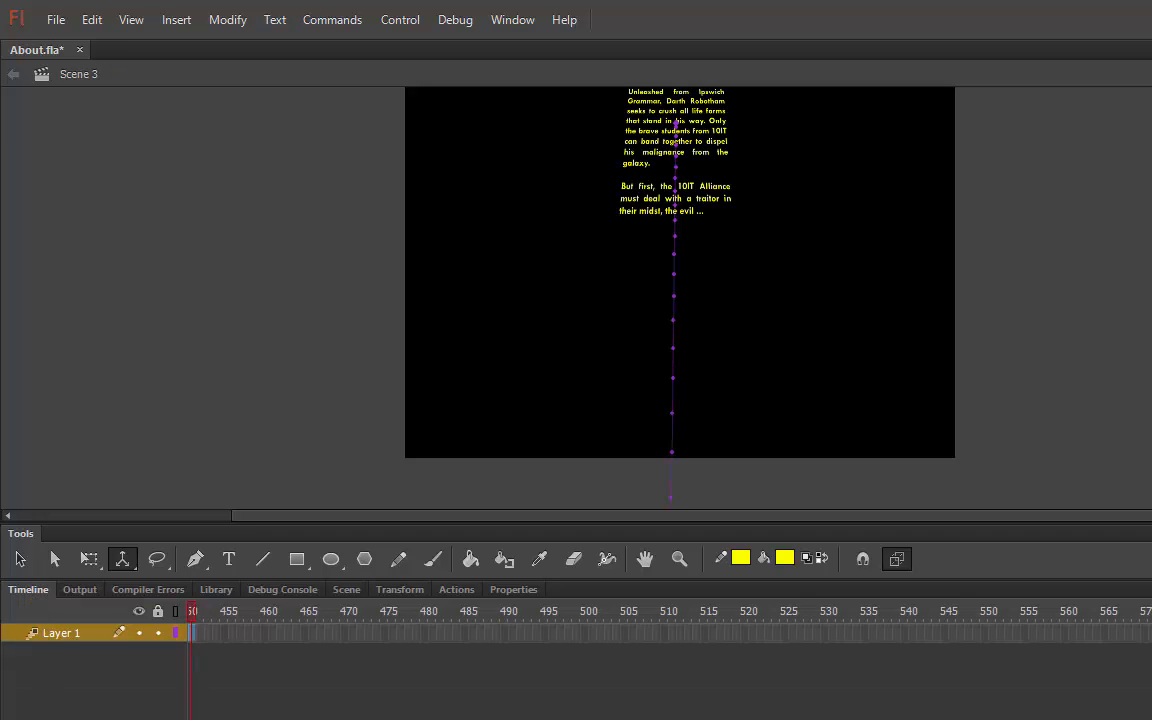
left_click(16, 718)
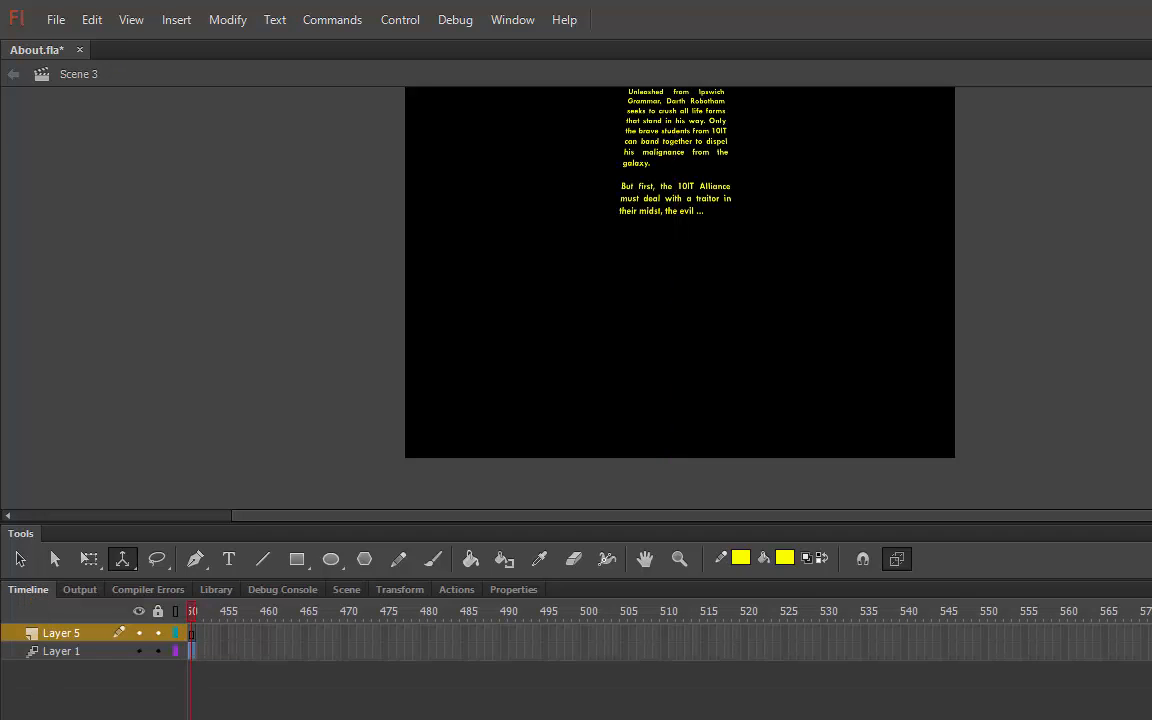
double_click(68, 635)
type("actions")
key("Return")
Step: Insert a keyframe in the actions layer on the frame right after the Layer 1 tween ends
left_click_drag(790, 718, 743, 718)
right_click(1005, 634)
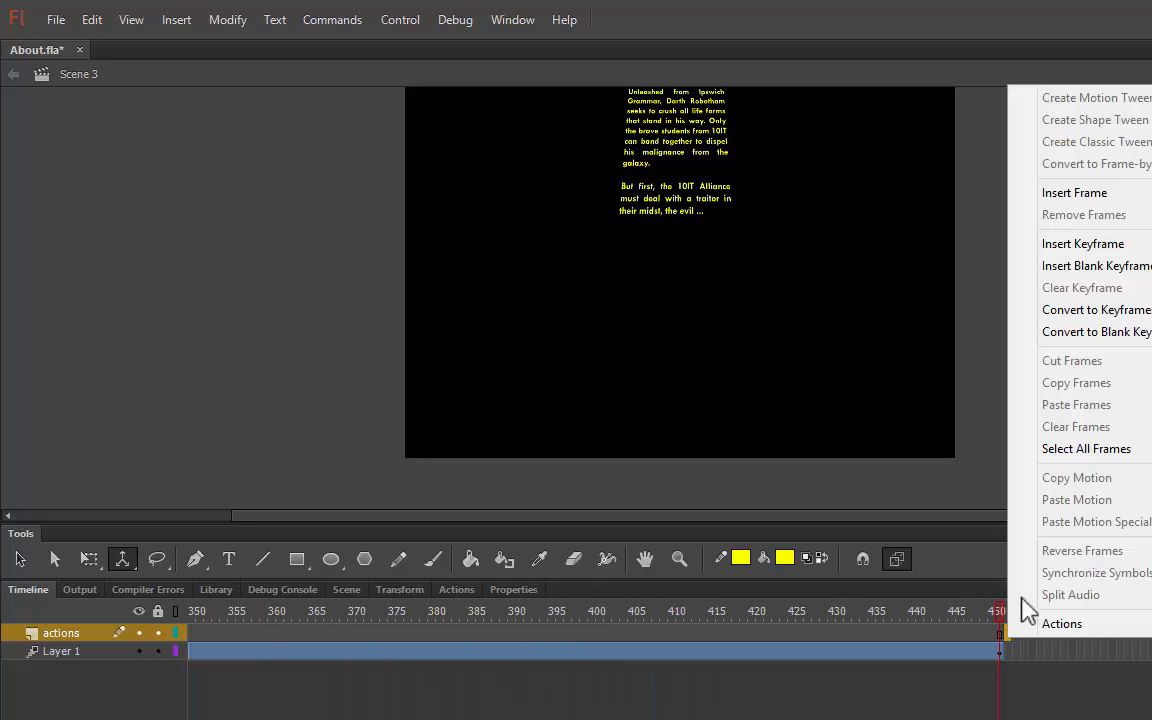
left_click(1066, 246)
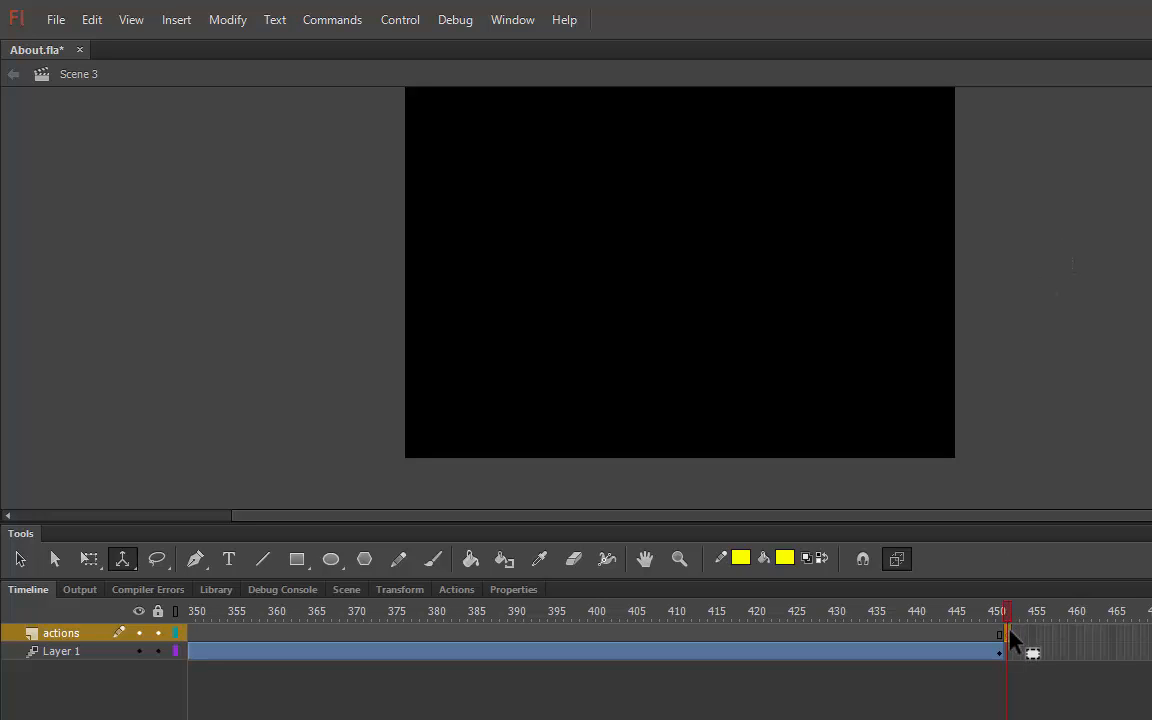
Step: Add the script stop(); to the new actions keyframe and compare it with the frame script in scene First
left_click(515, 22)
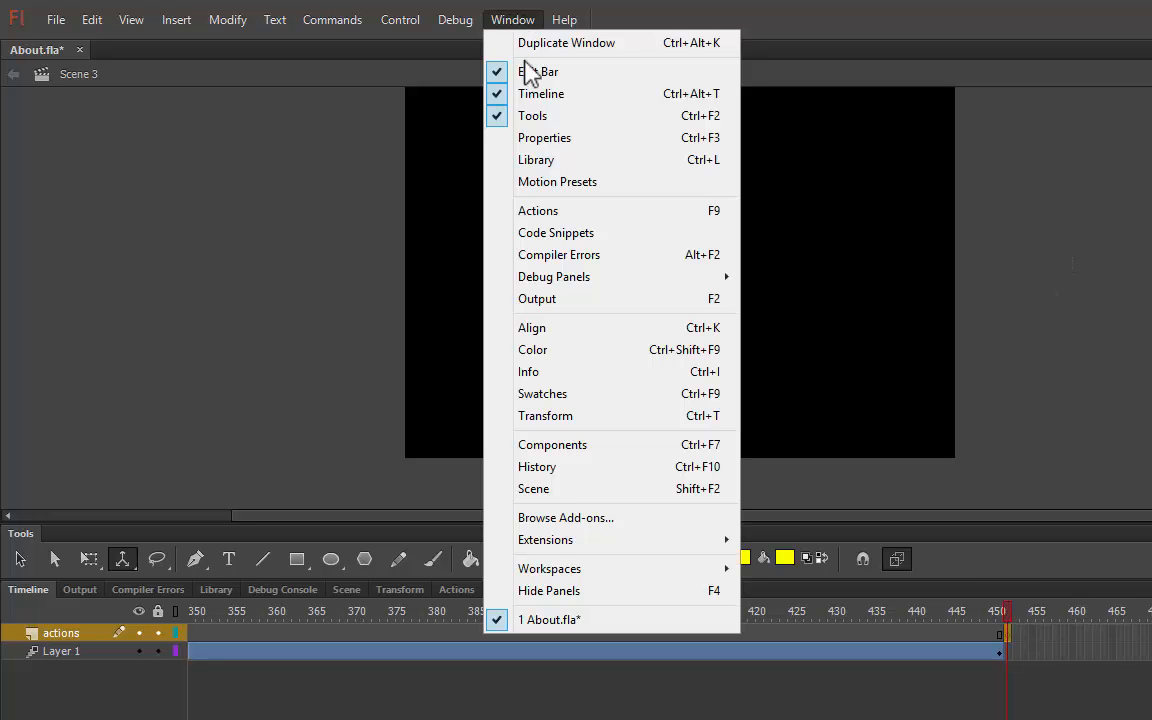
left_click(580, 214)
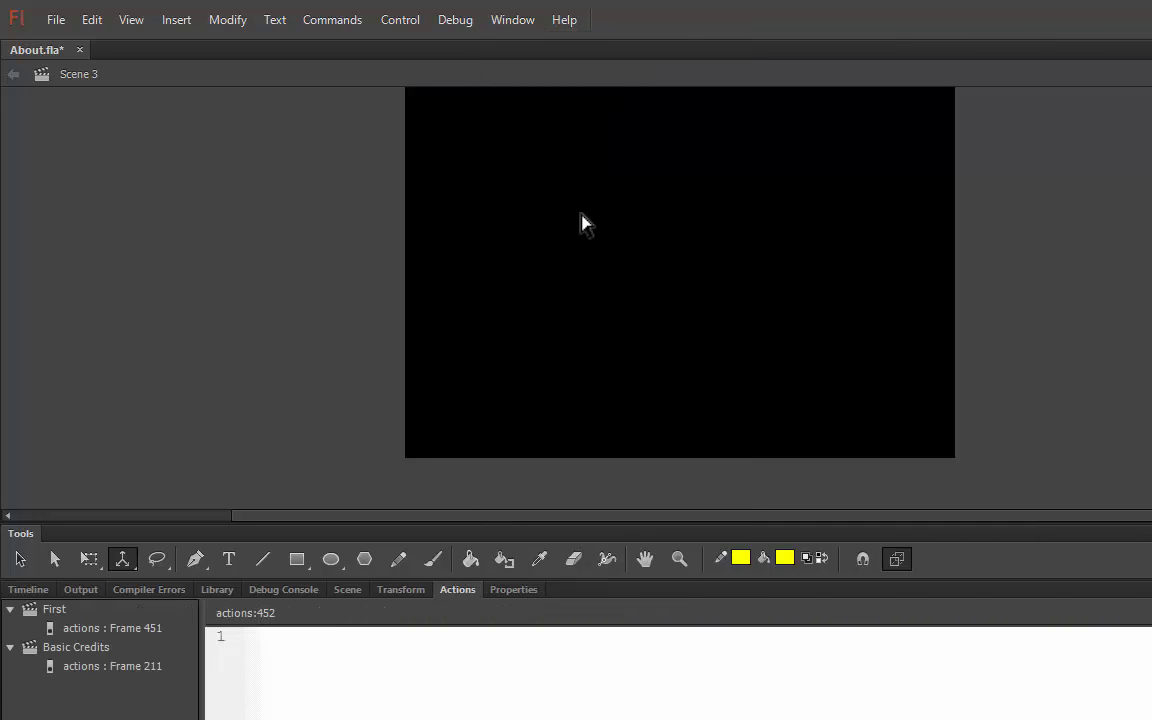
type("stop()")
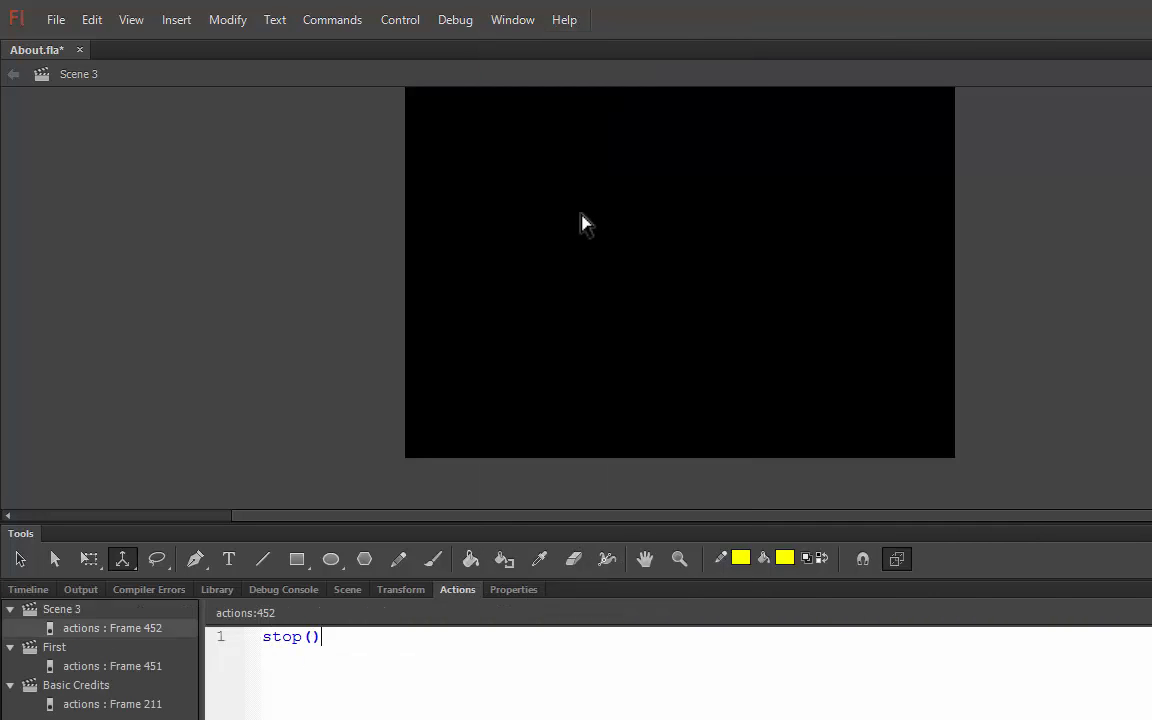
type(";")
left_click(133, 667)
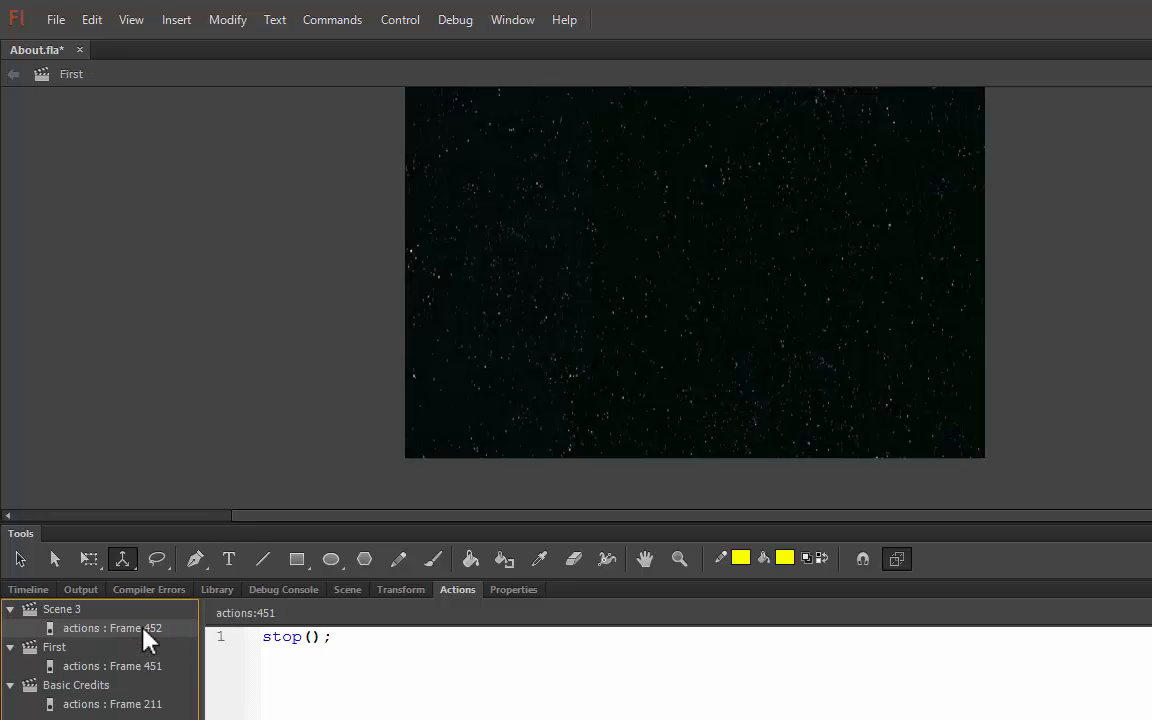
left_click(143, 629)
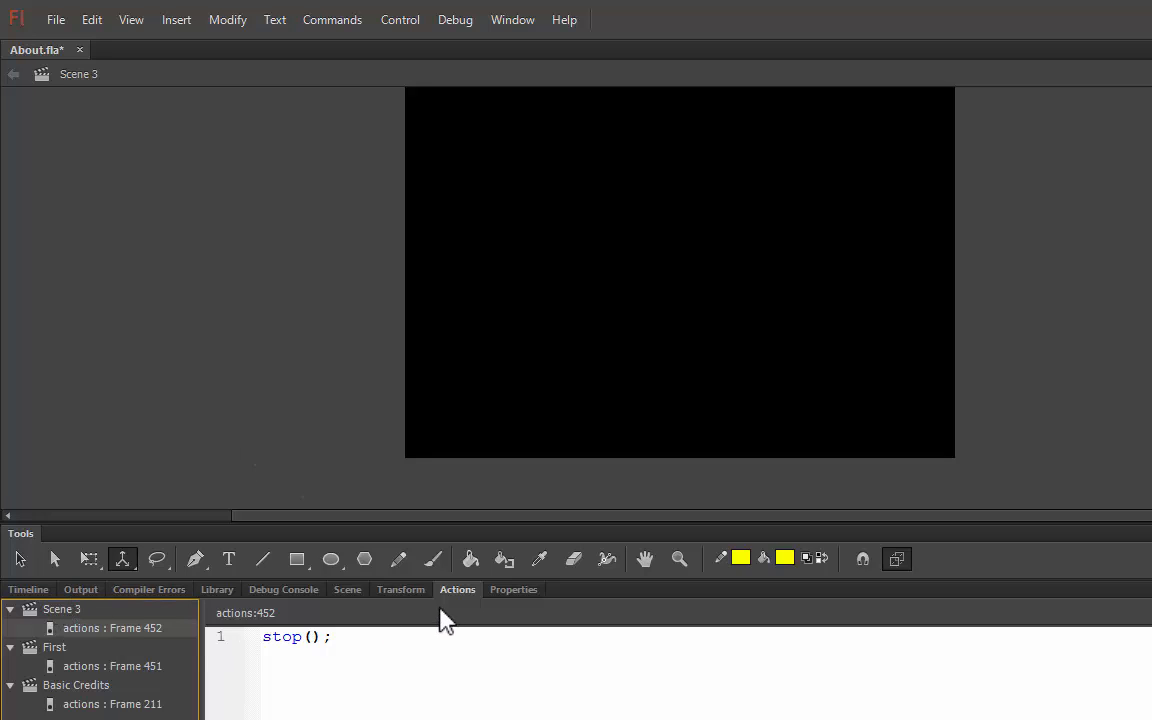
Step: Test the movie to preview the crawl animation and close the preview
left_click(27, 592)
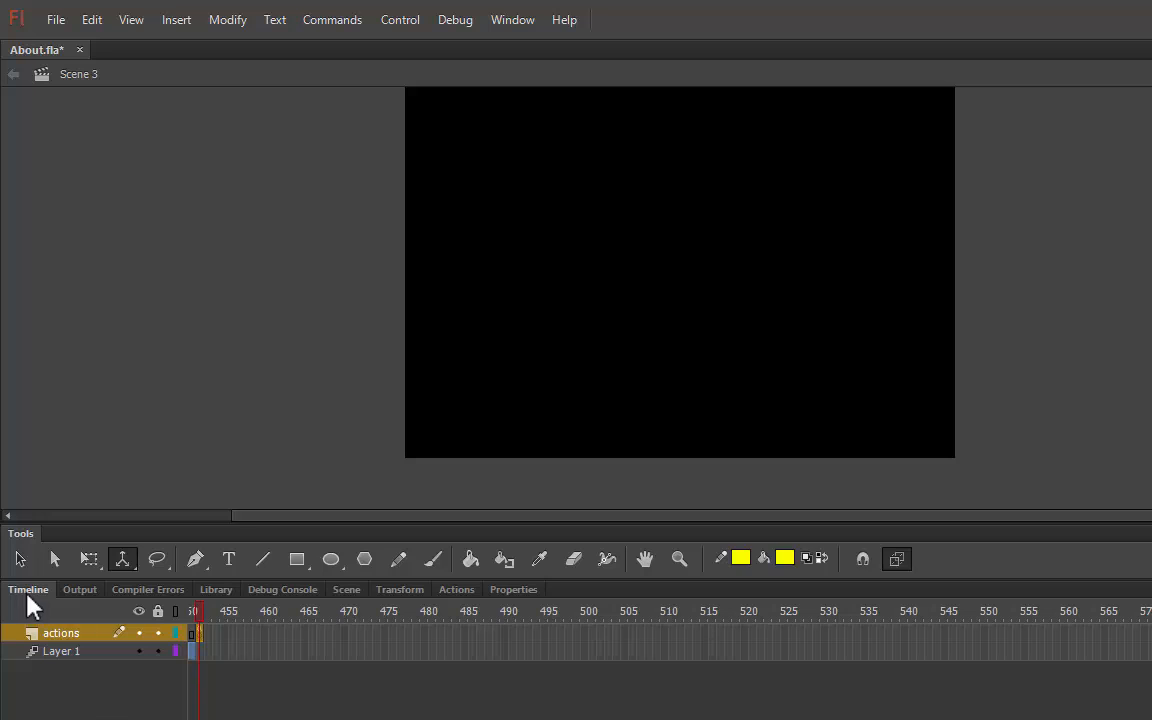
left_click_drag(1000, 718, 350, 718)
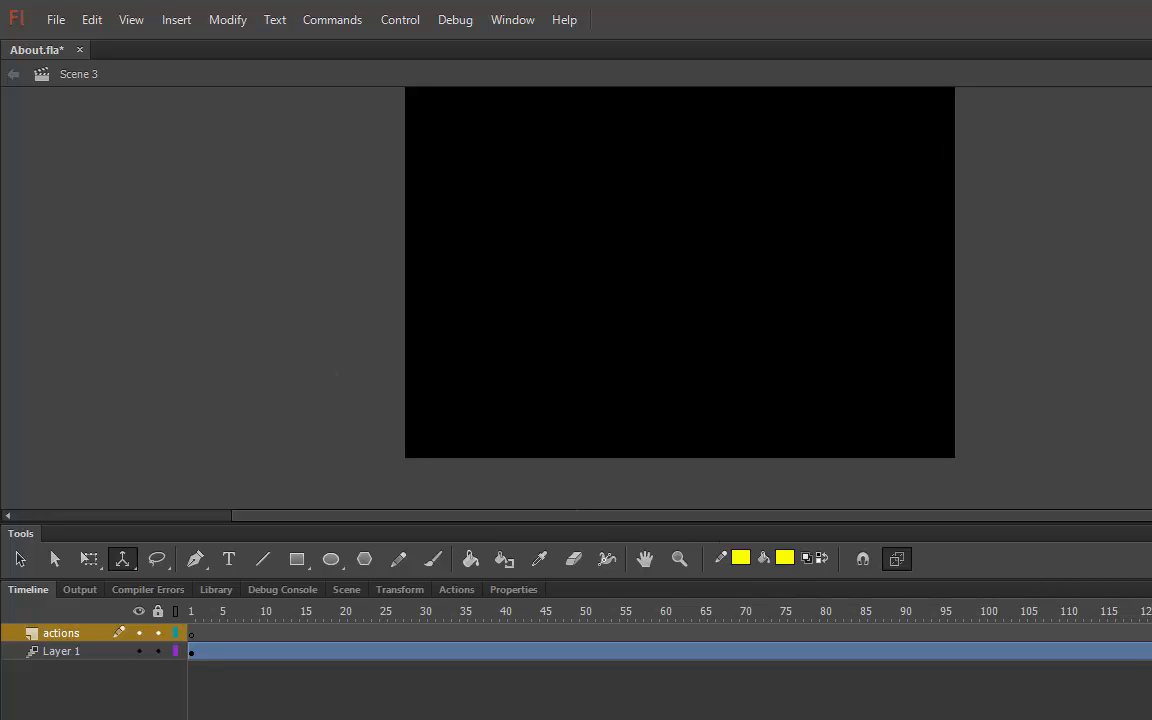
key("ctrl+Return")
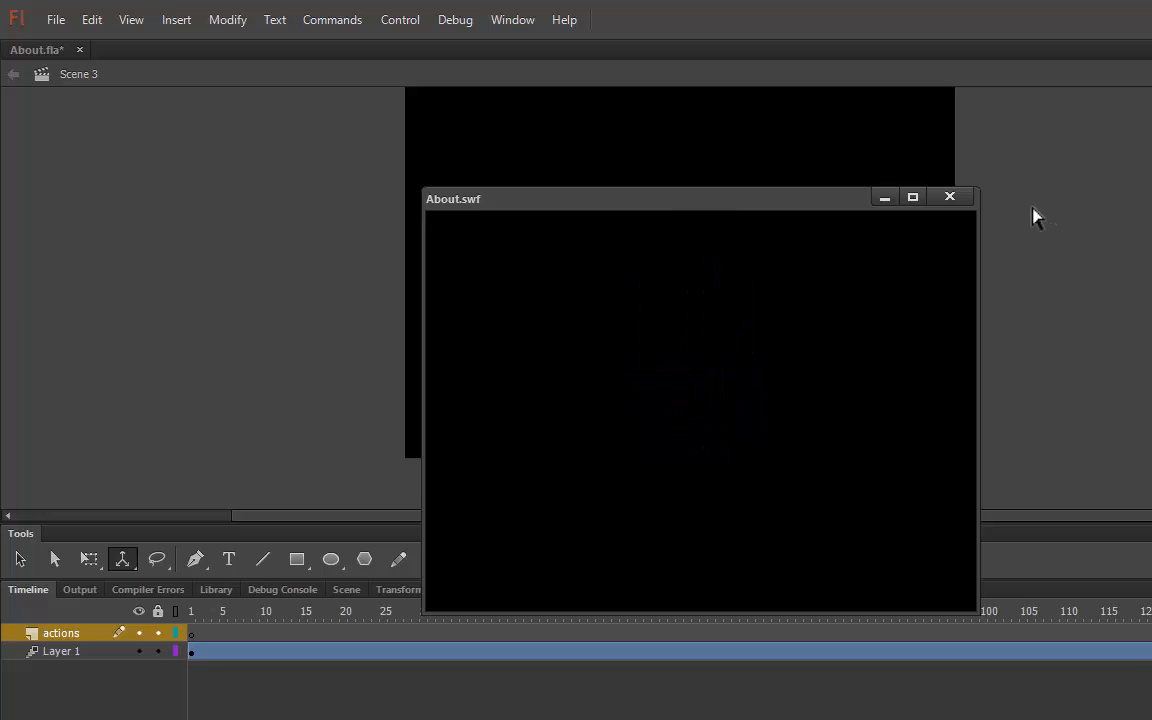
left_click(958, 200)
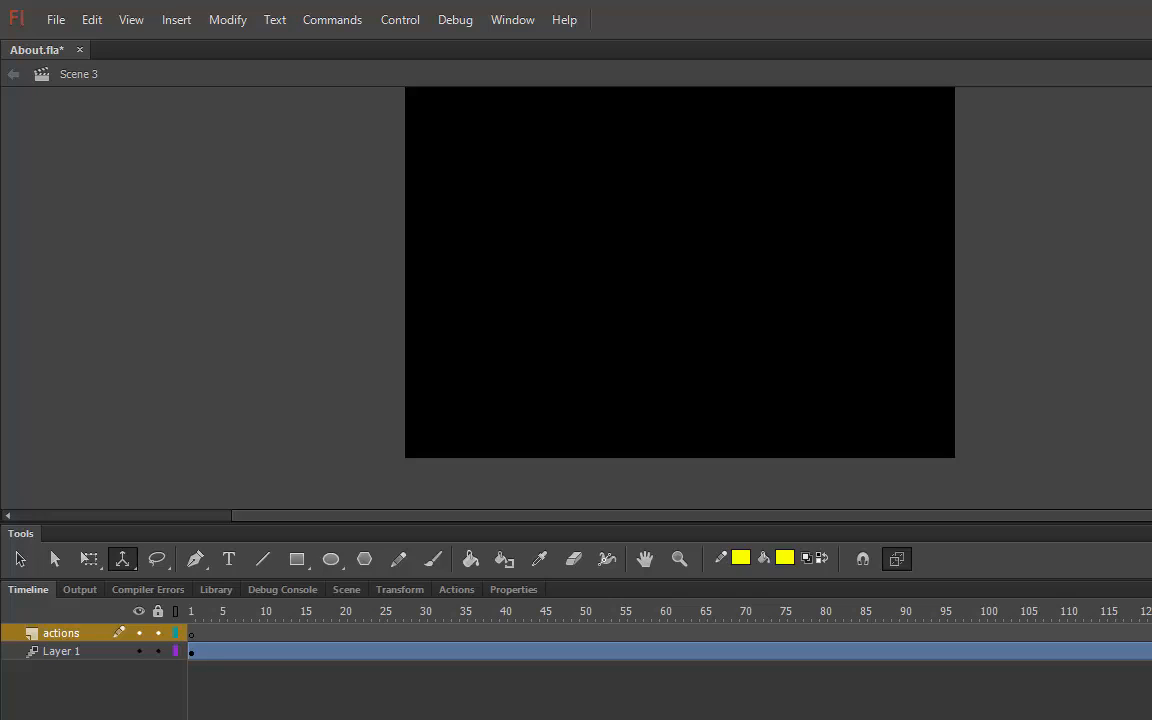
Step: Examine the crawl text's position on the stage at the Layer 1 tween's keyframe at frame 450
scroll(670, 642, "right", 5)
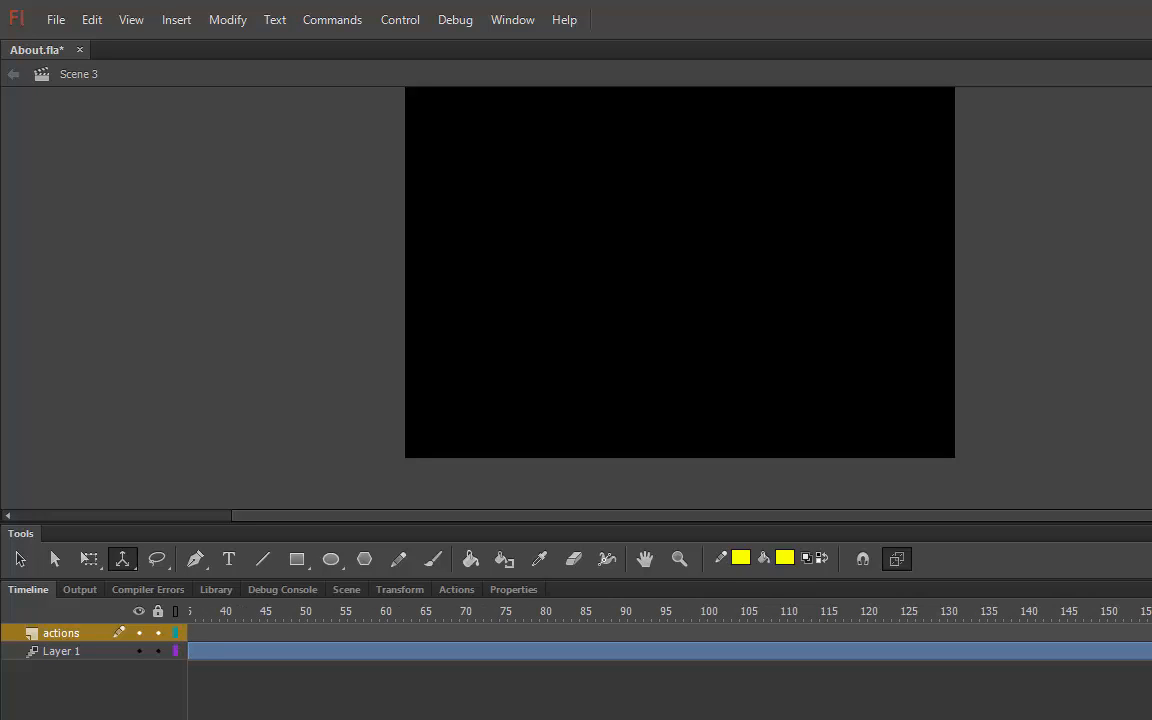
scroll(670, 642, "left", 5)
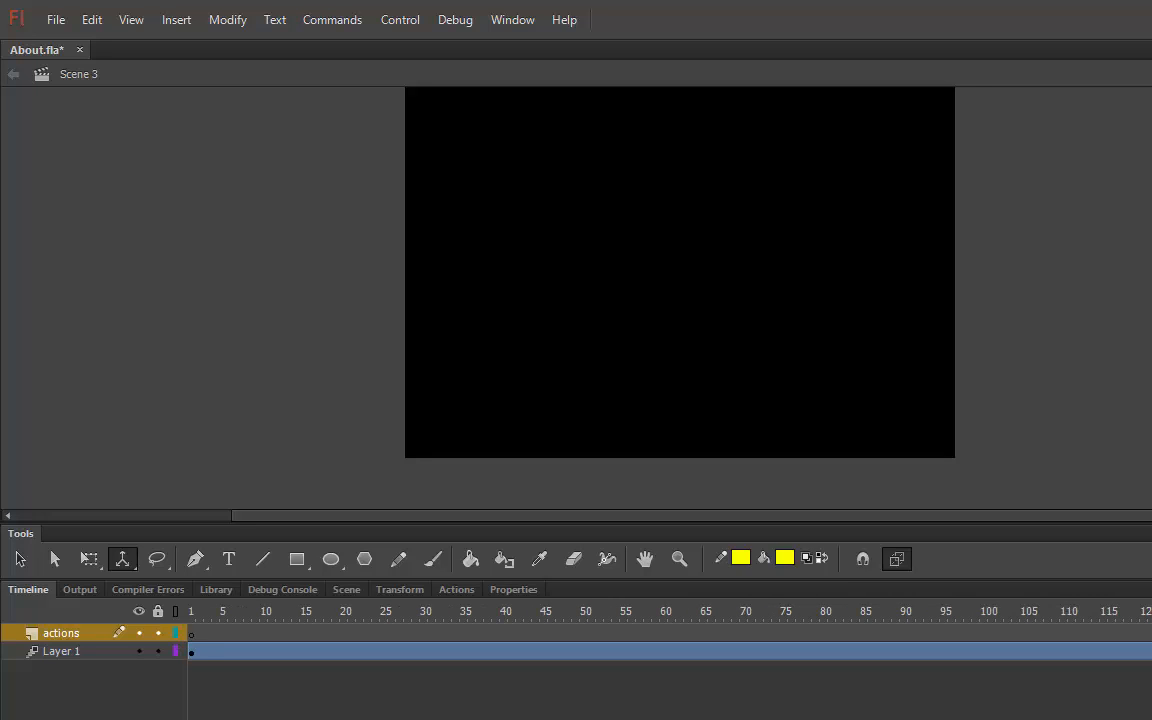
scroll(670, 642, "right", 12)
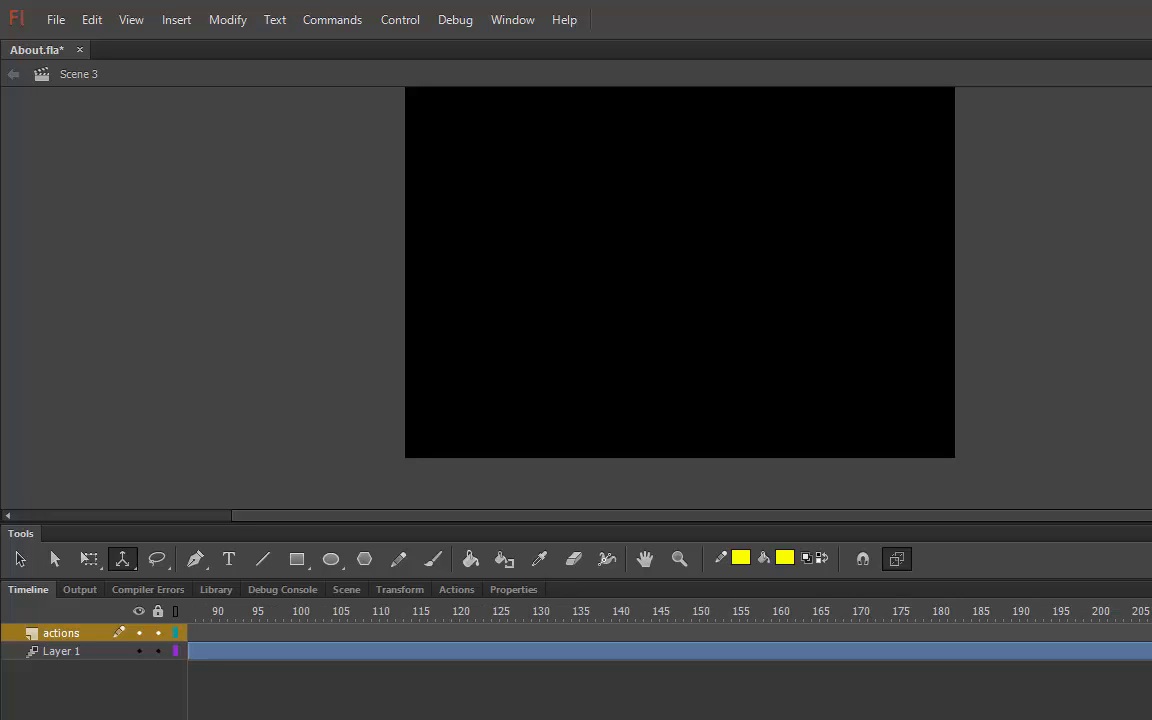
scroll(670, 642, "right", 1)
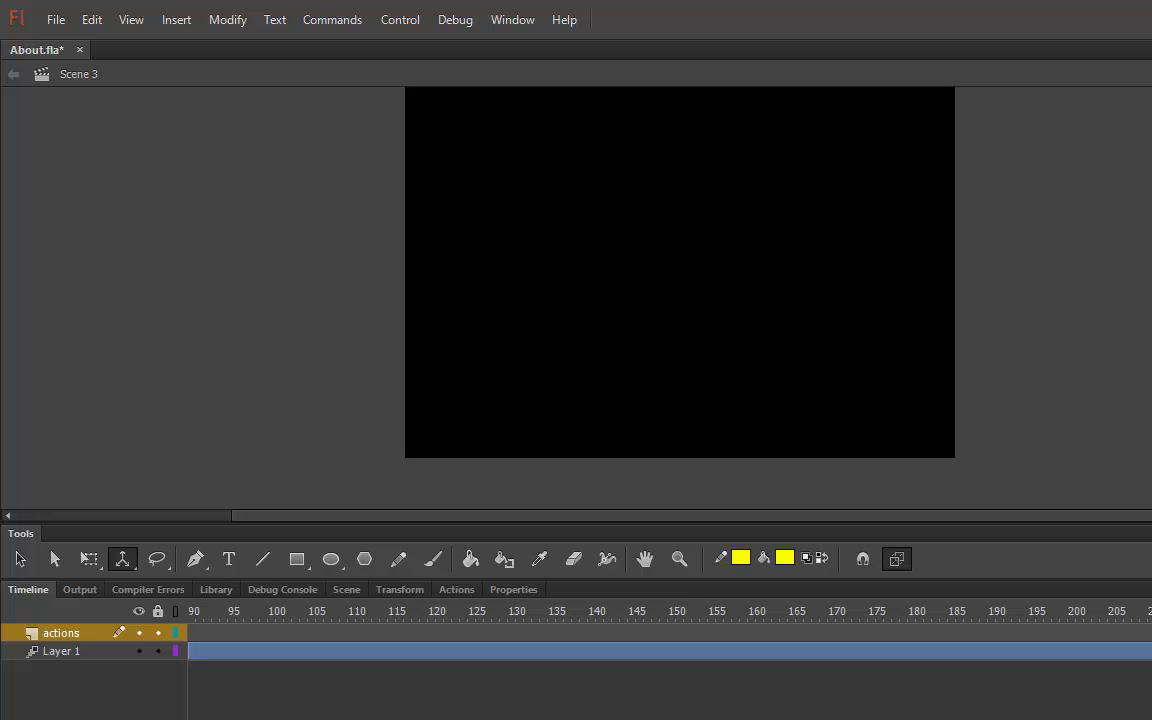
scroll(862, 665, "right", 20)
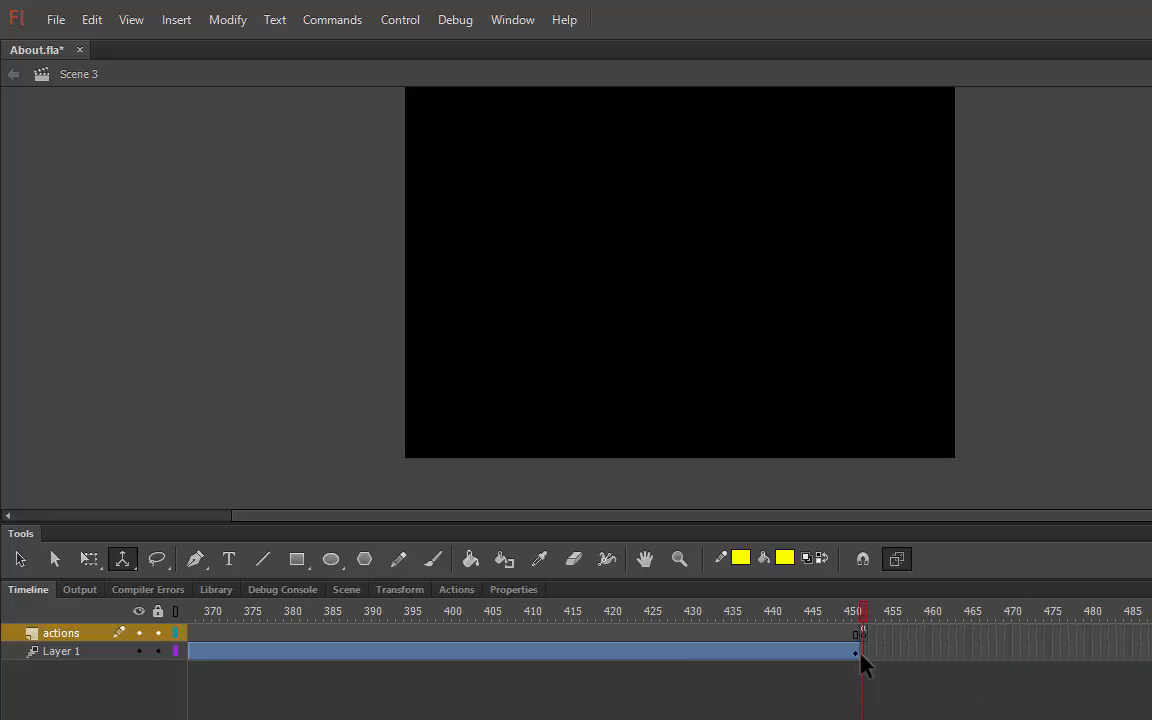
left_click(856, 651)
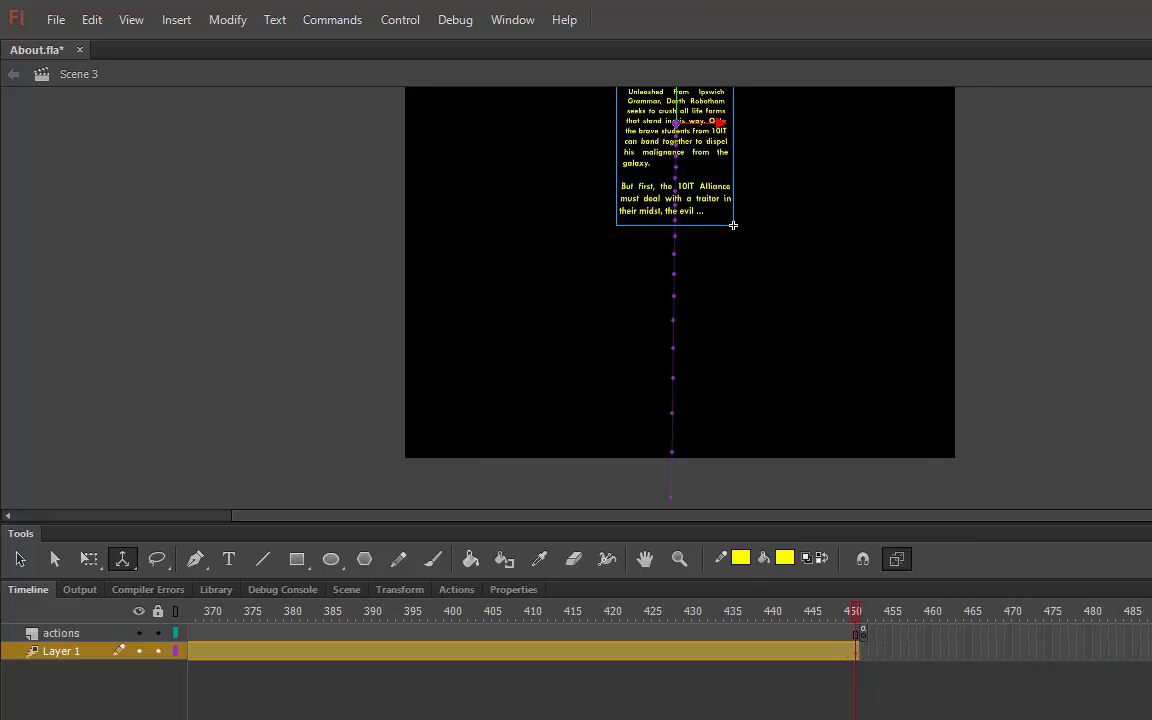
scroll(680, 298, "up", 3)
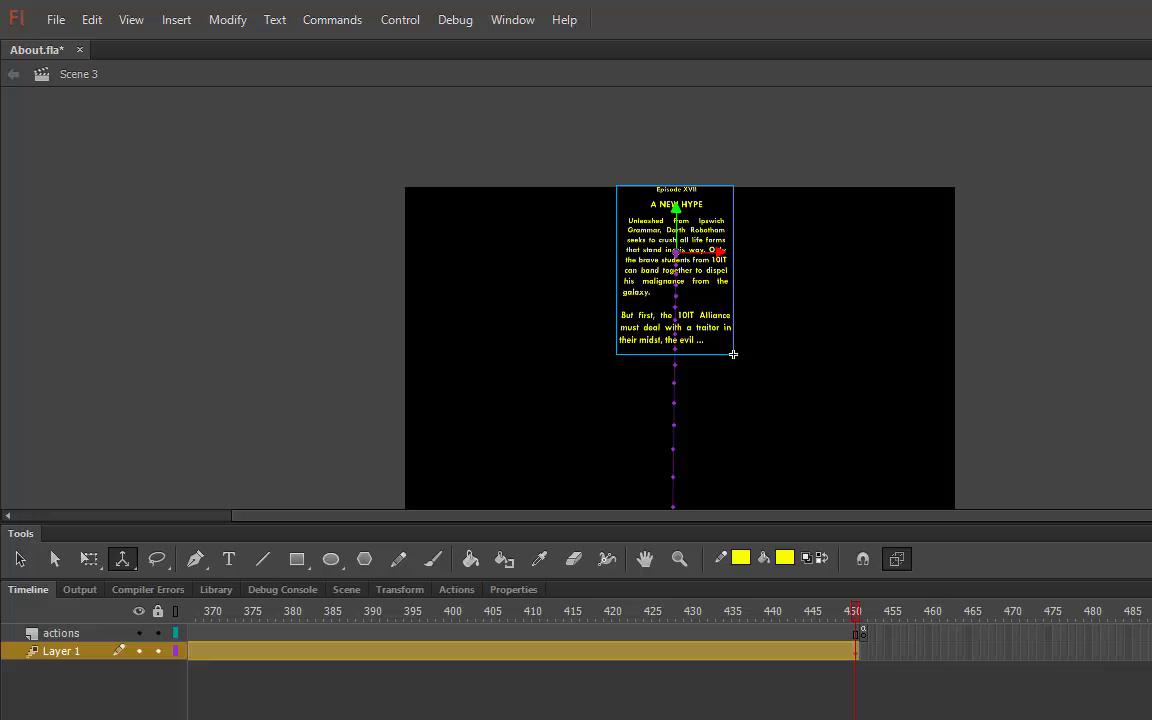
Step: Insert a keyframe for all properties at frame 300 of the Layer 1 motion tween
scroll(670, 640, "left", 10)
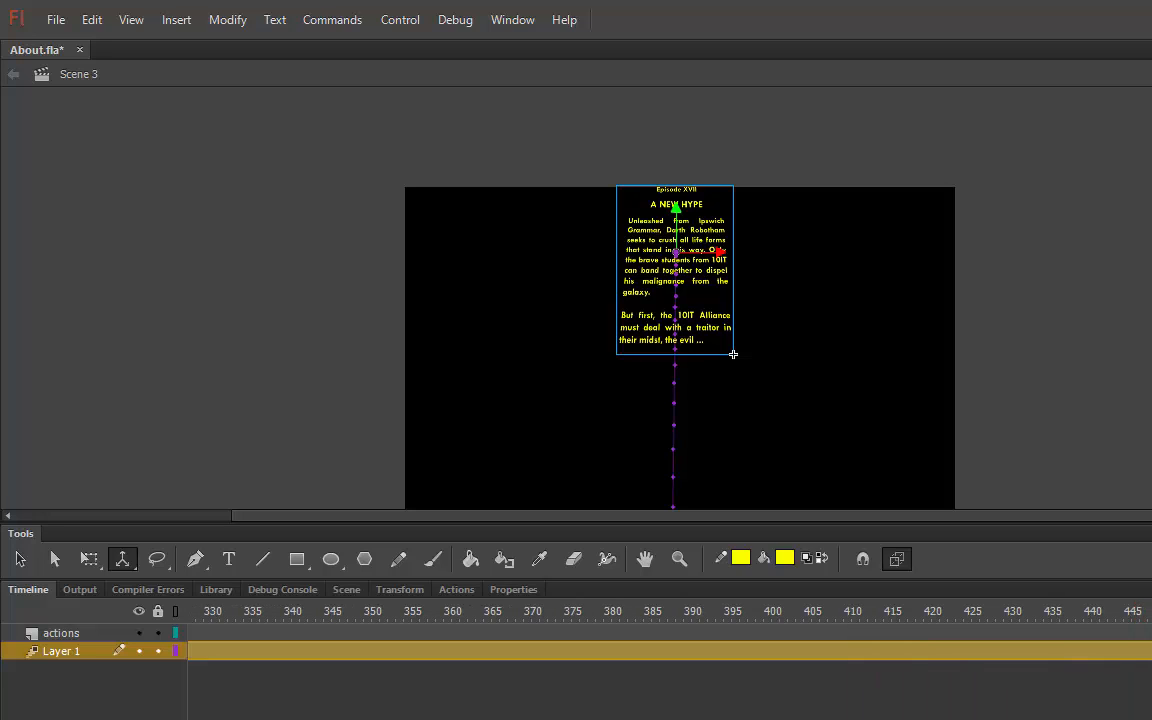
scroll(670, 640, "left", 4)
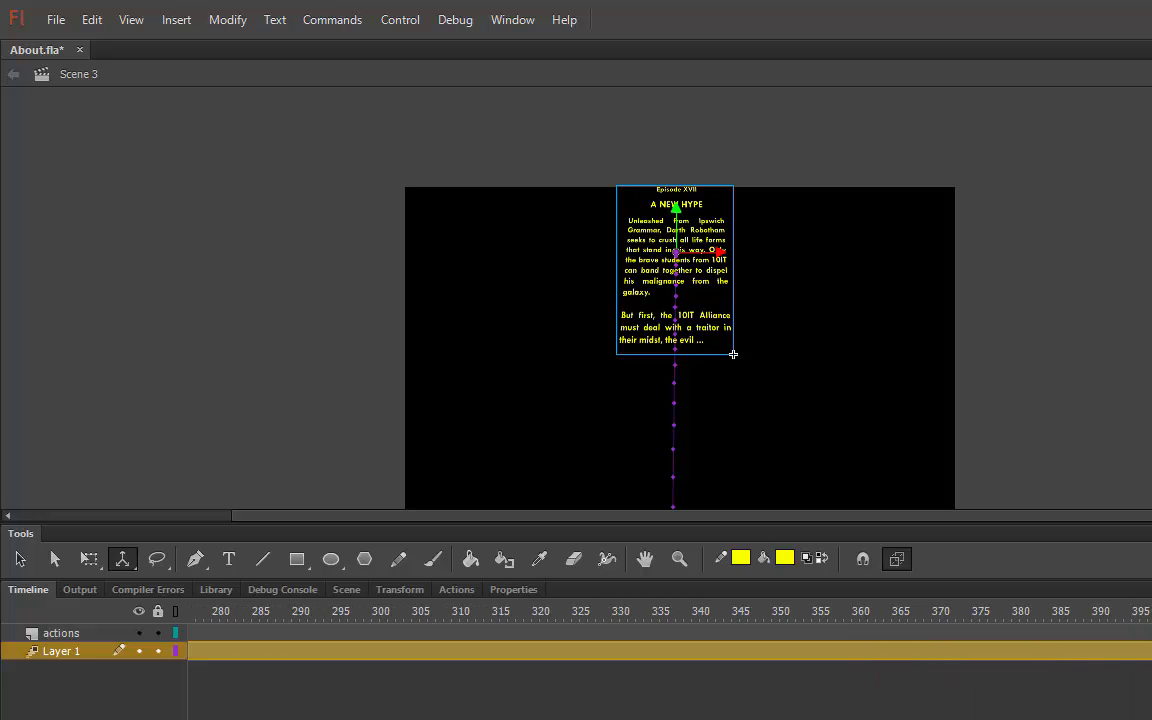
left_click(428, 661)
right_click(428, 661)
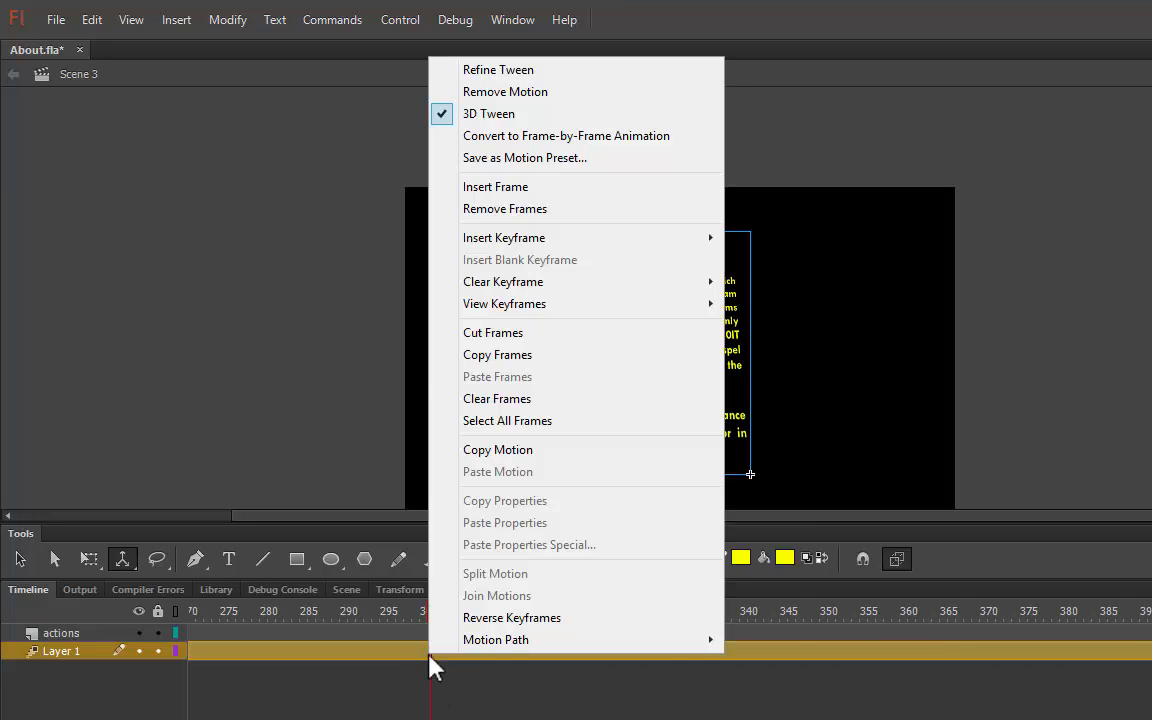
mouse_move(545, 243)
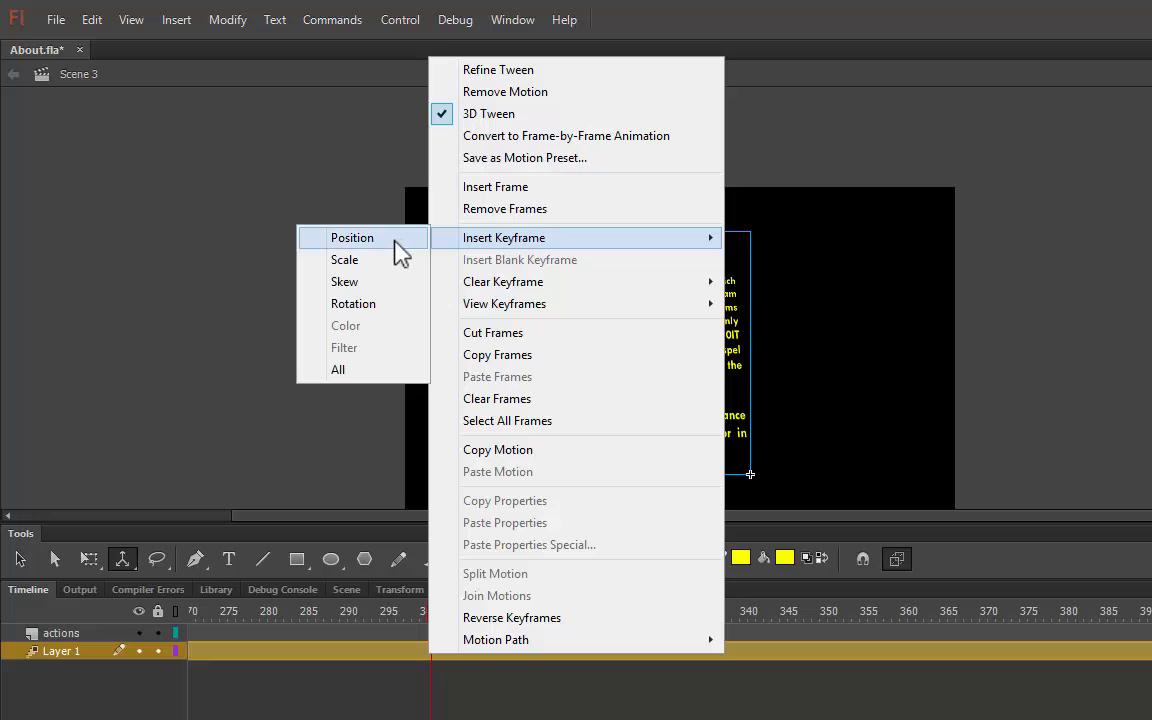
left_click(368, 369)
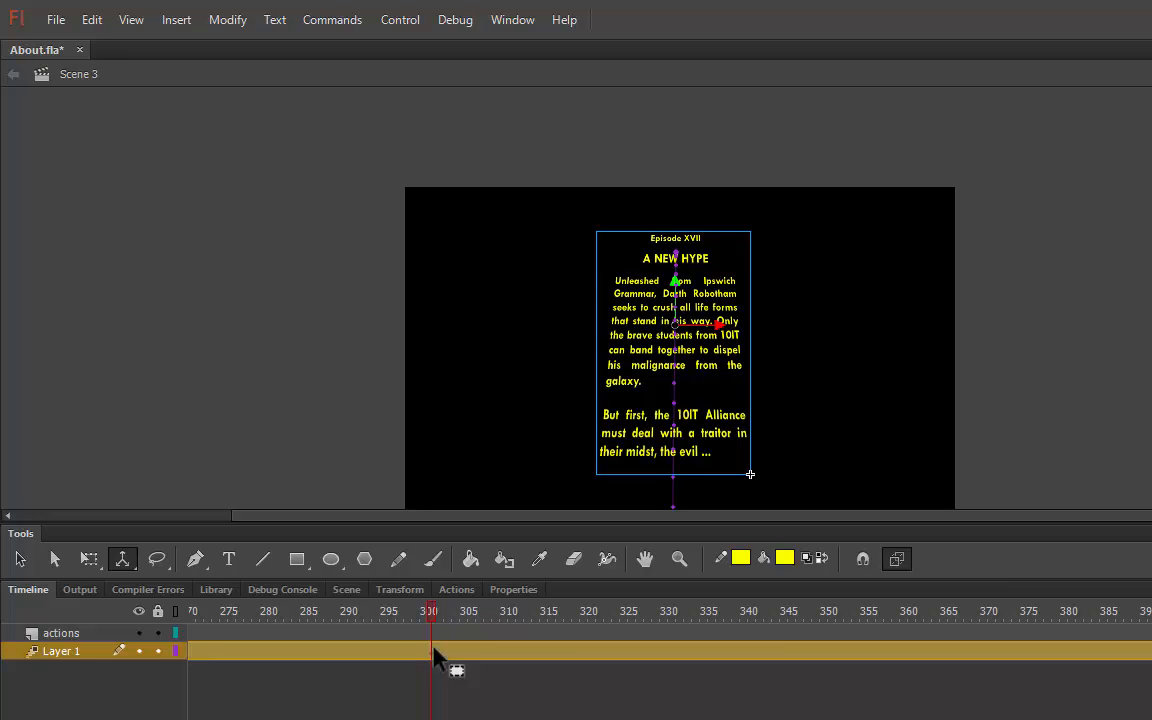
Step: Apply the Alpha color effect style to the crawl text instance at frame 300 and dock the floating panels back below the stage
left_click(511, 590)
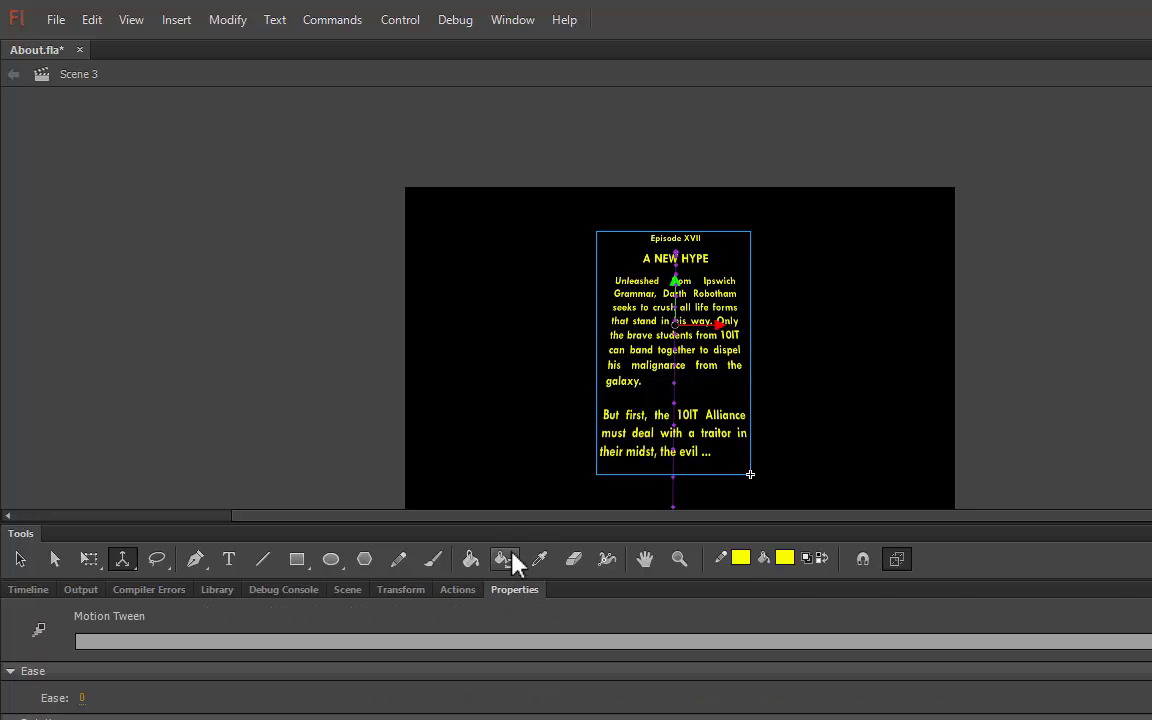
left_click_drag(525, 525, 536, 386)
left_click_drag(609, 578, 843, 302)
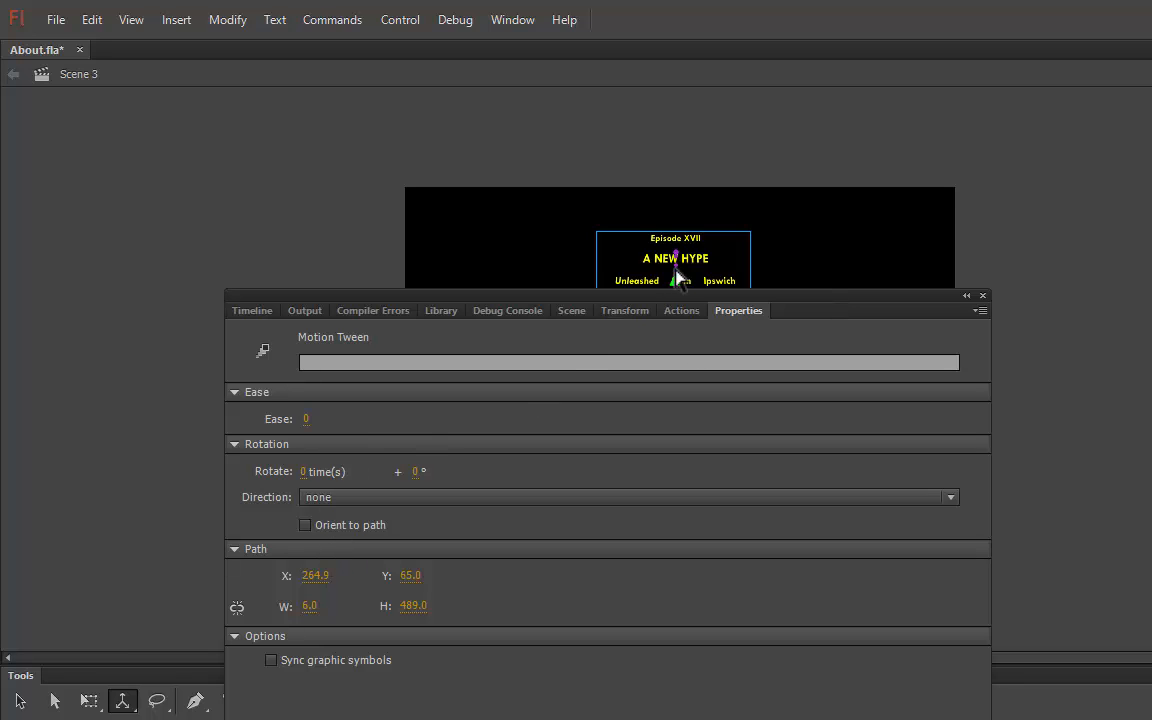
left_click_drag(405, 300, 753, 285)
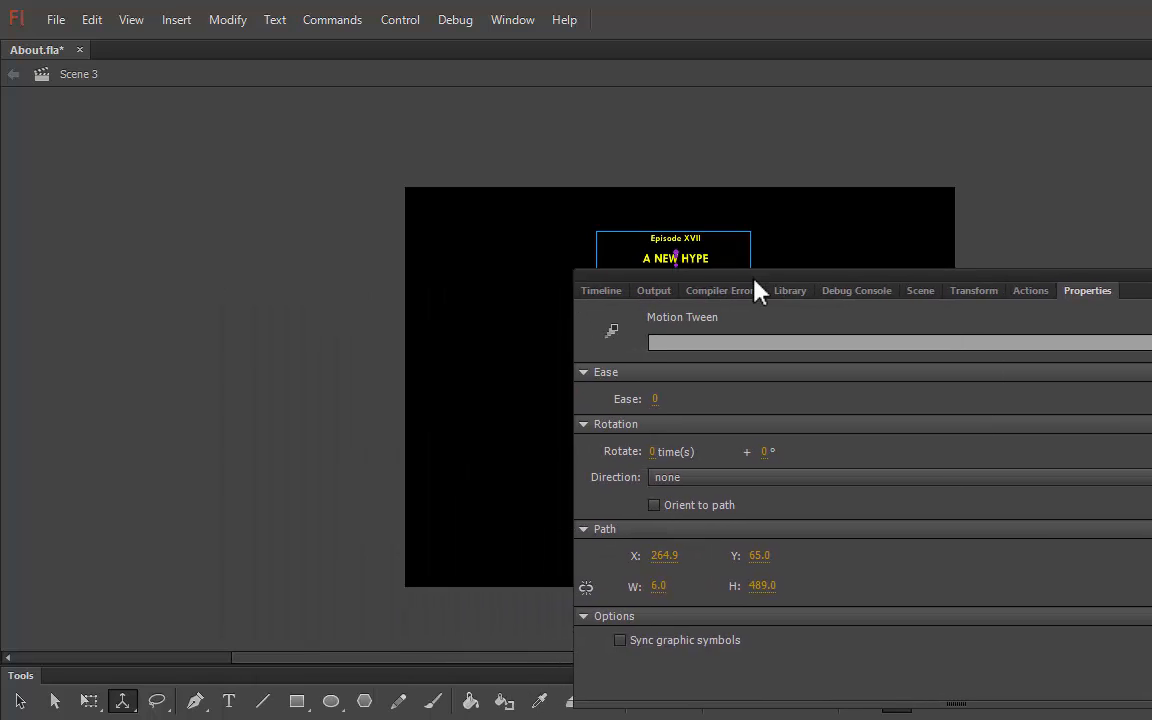
left_click(23, 692)
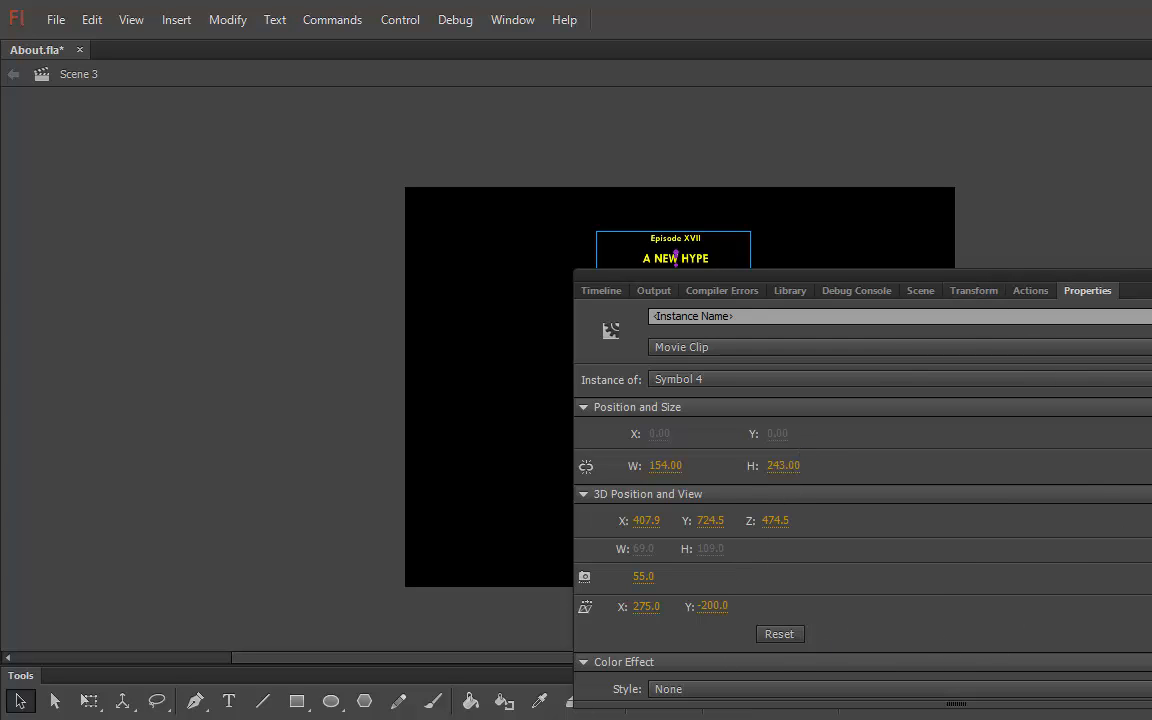
scroll(860, 500, "down", 3)
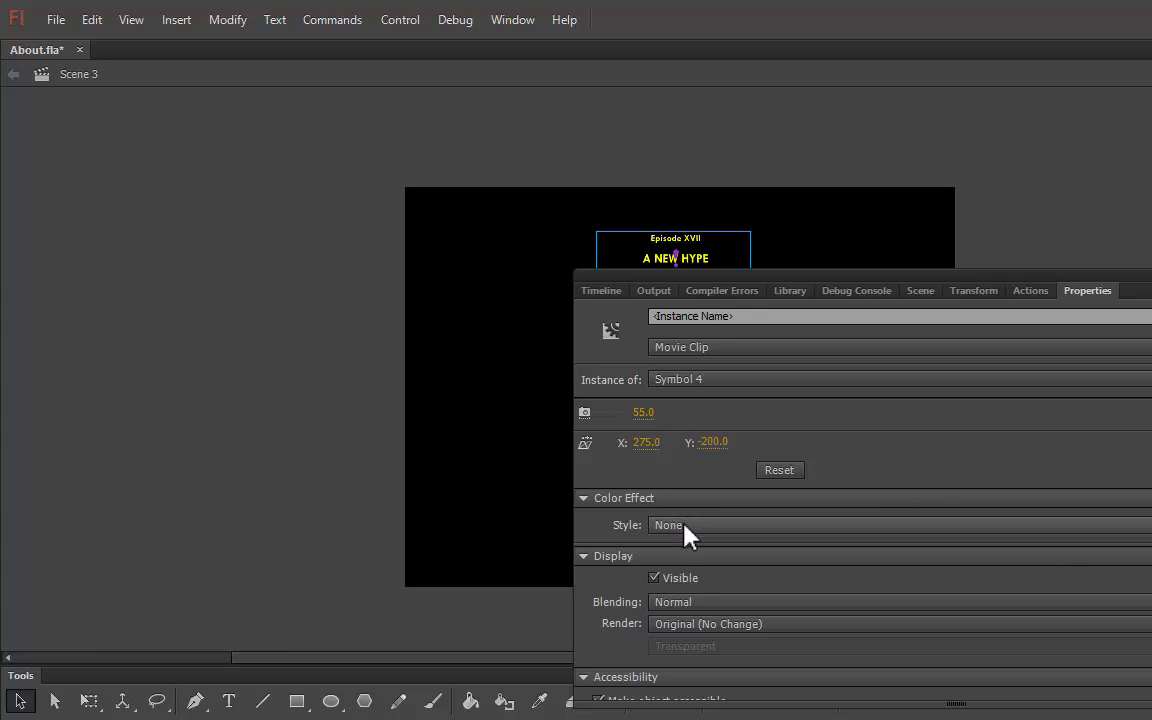
left_click(686, 530)
left_click(706, 634)
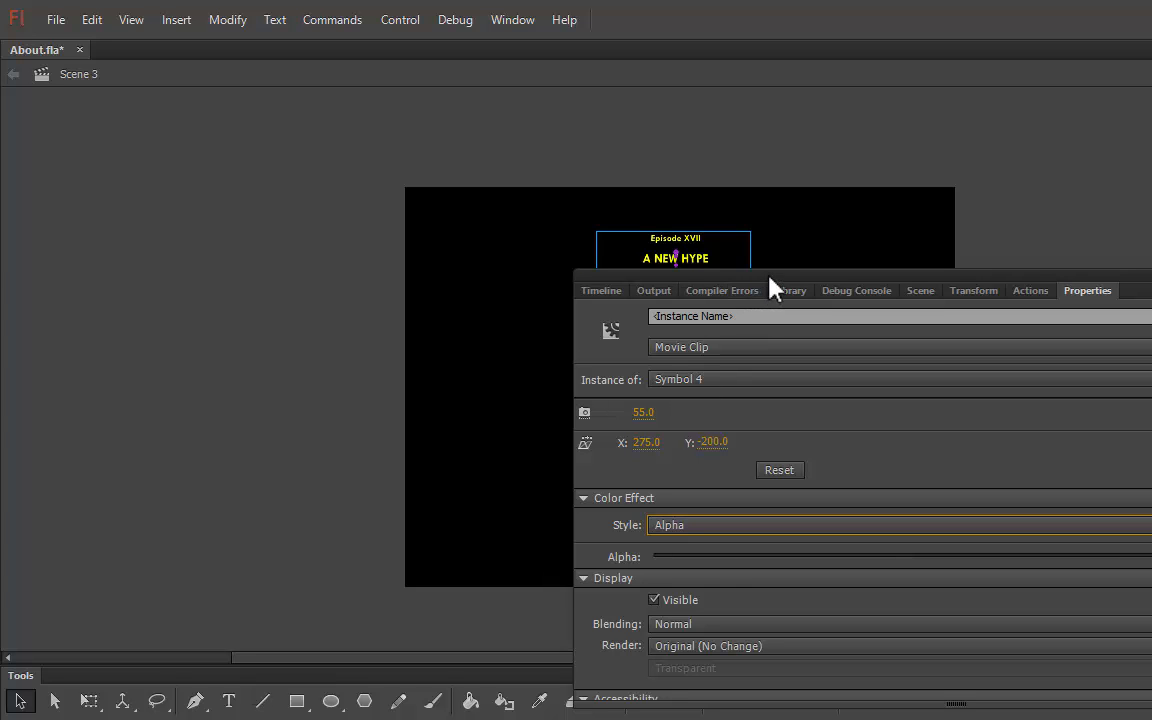
left_click_drag(769, 276, 391, 683)
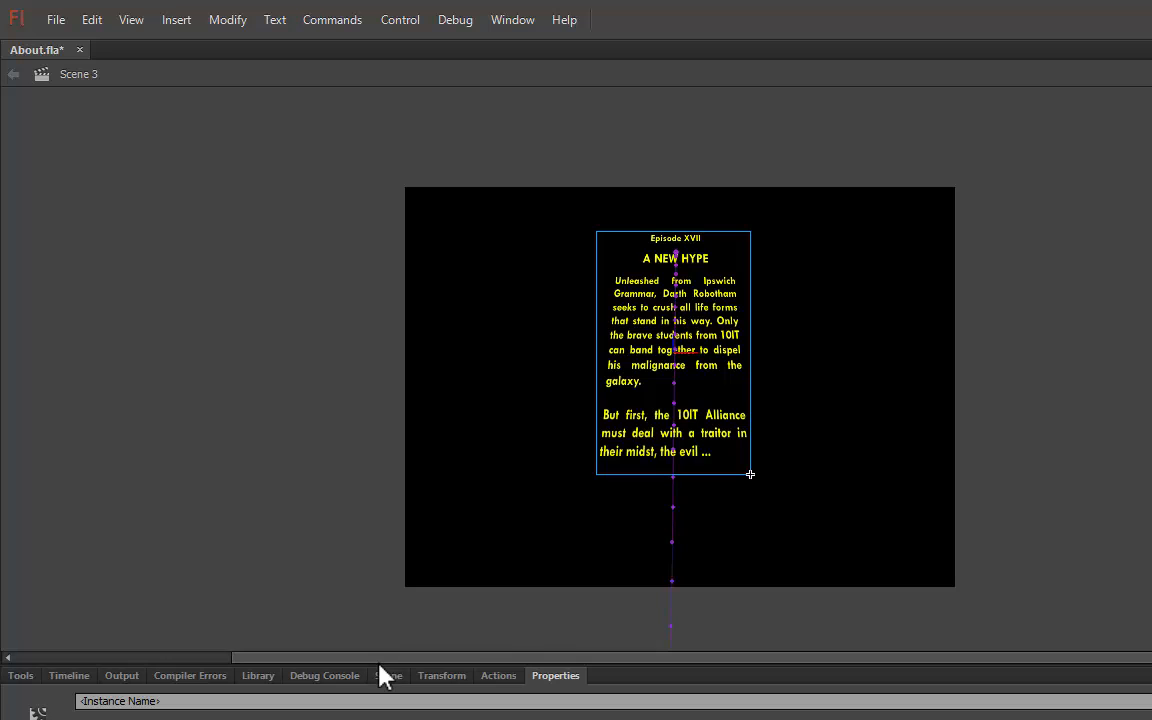
left_click_drag(380, 665, 405, 498)
Step: Lower the crawl text's alpha to fully transparent at the Layer 1 tween's keyframe at frame 450
left_click(70, 517)
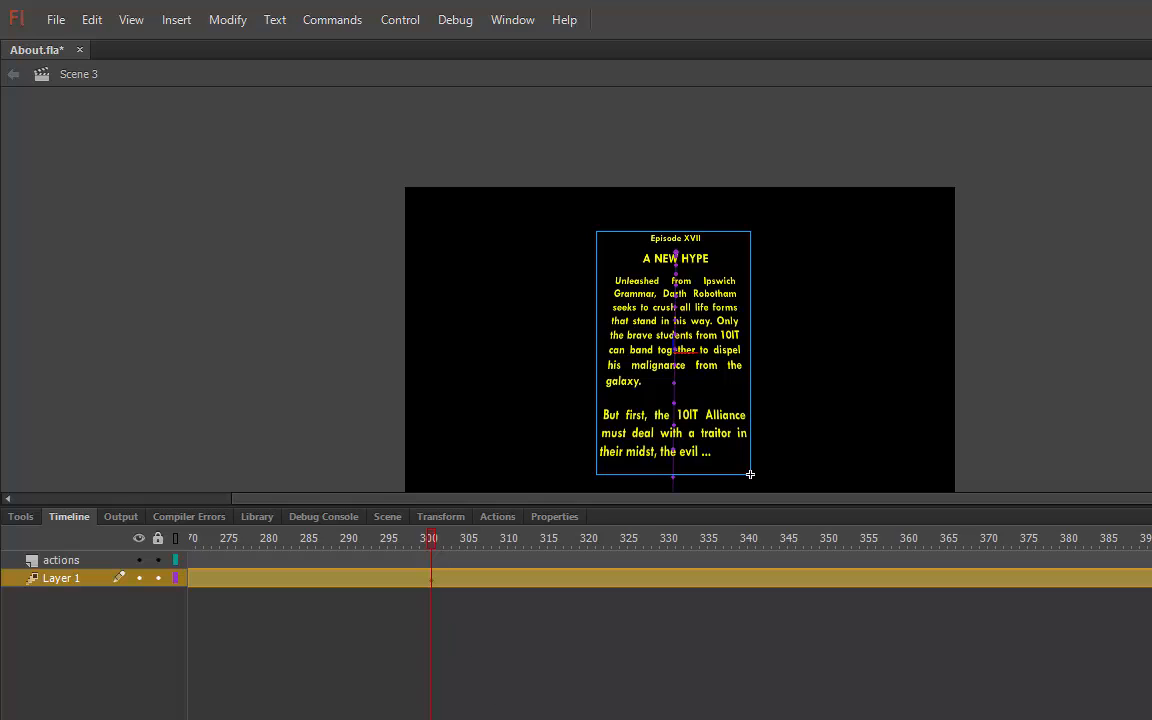
scroll(670, 578, "right", 10)
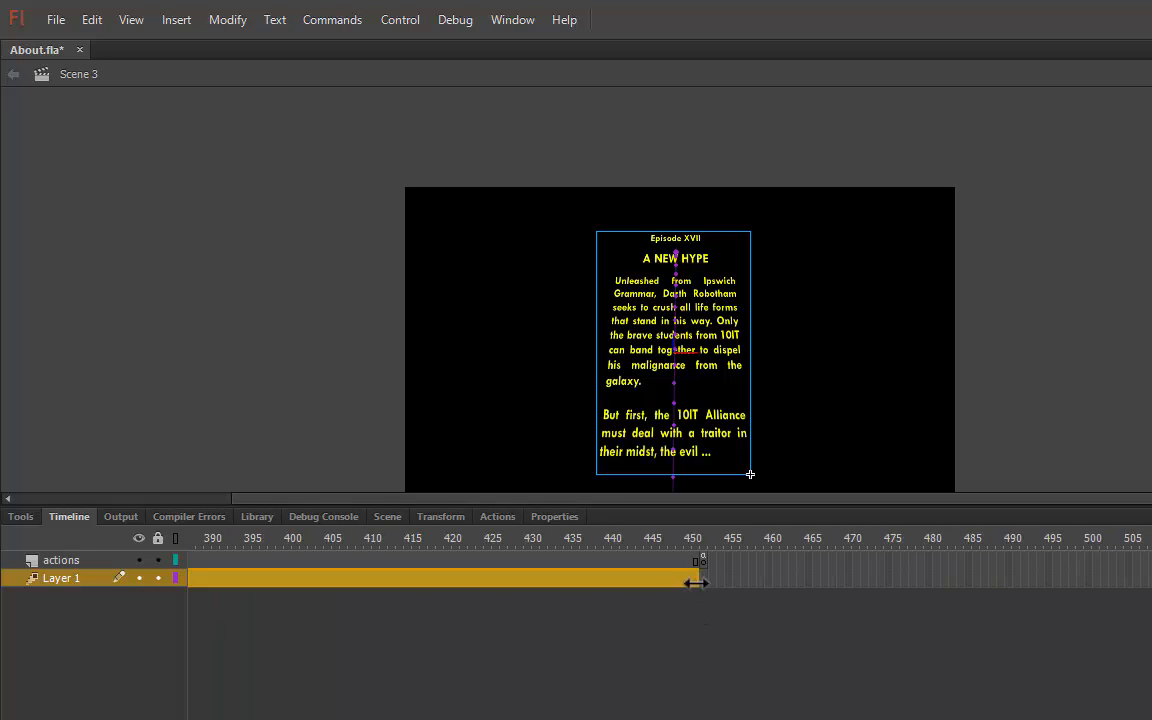
left_click(695, 579)
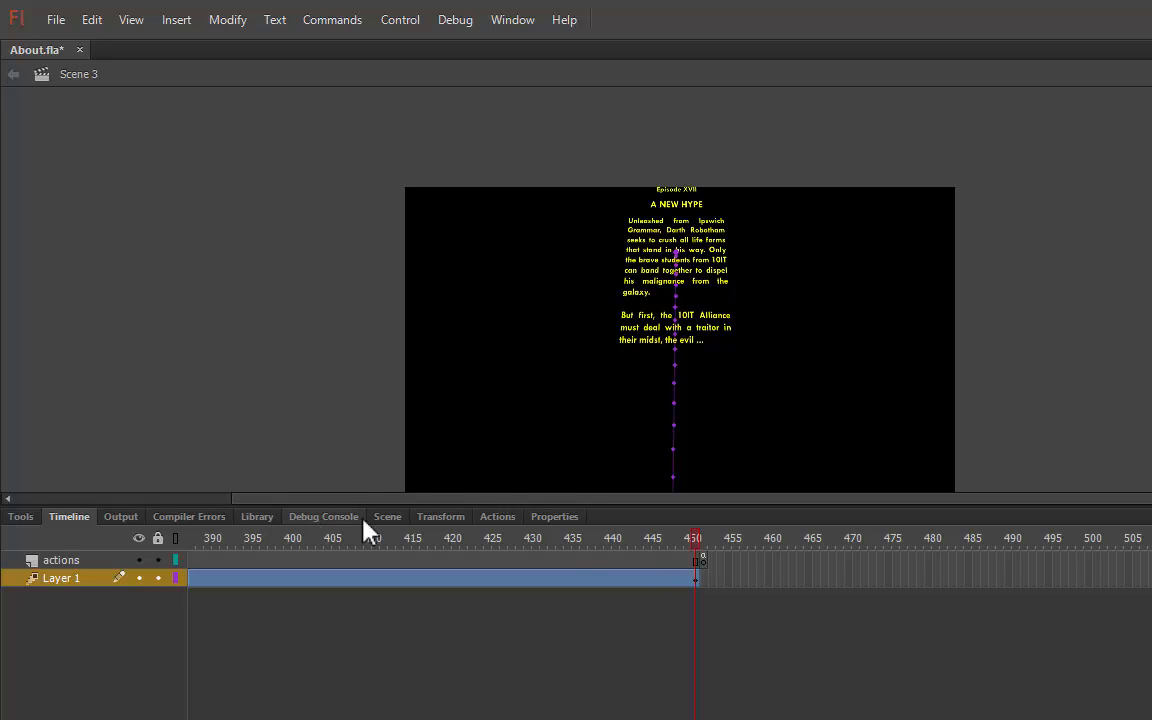
left_click(555, 517)
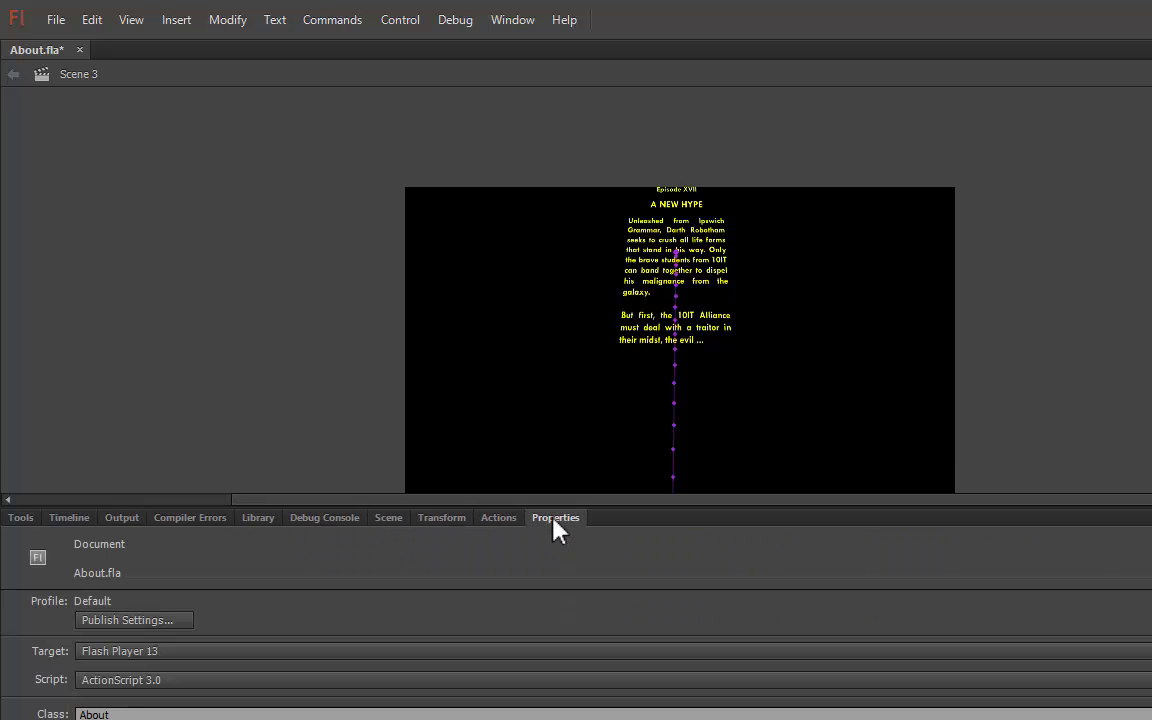
left_click(672, 288)
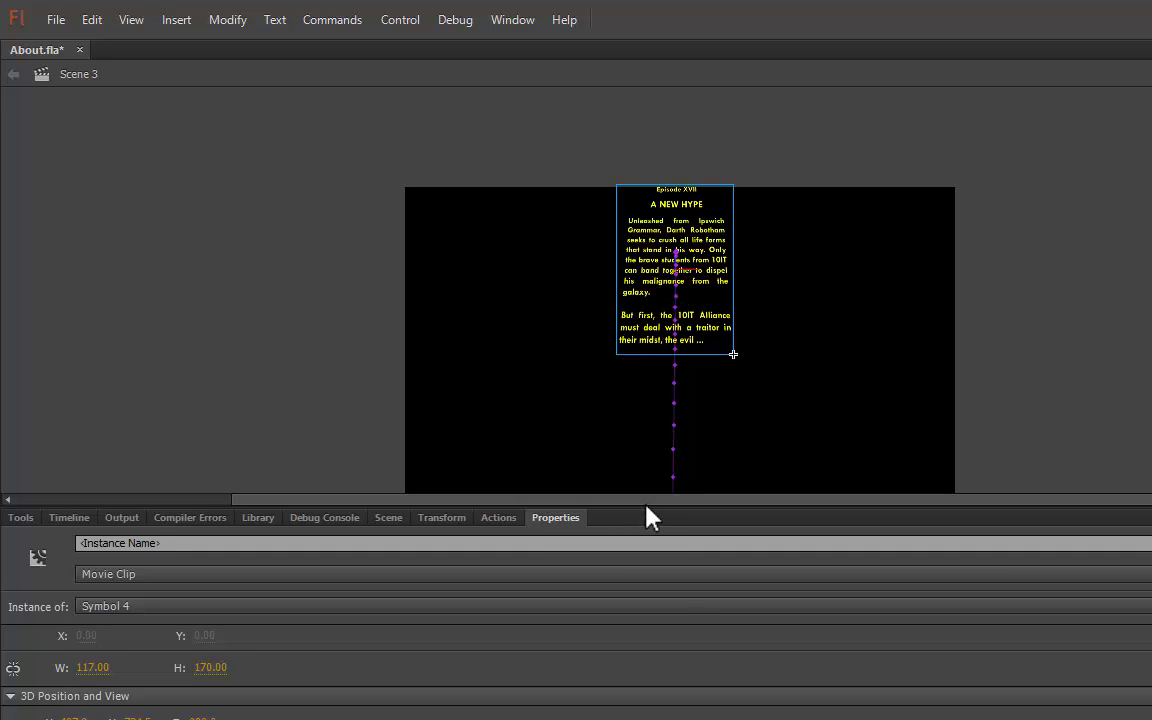
left_click_drag(647, 507, 676, 334)
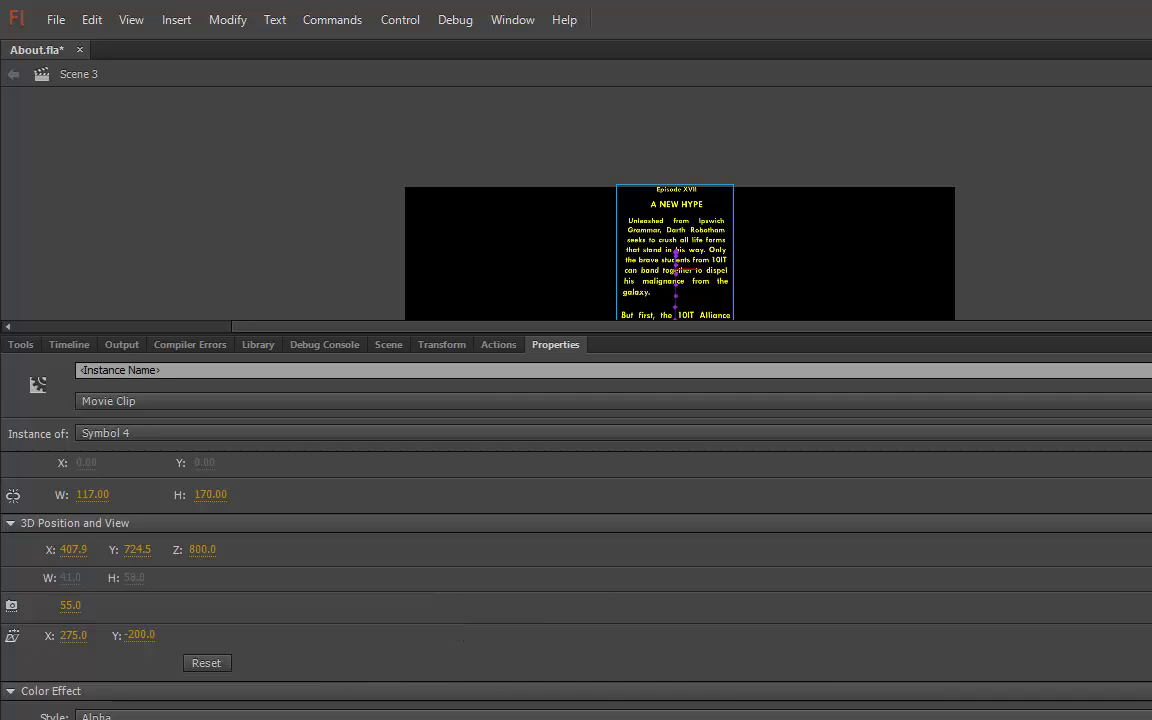
left_click_drag(622, 330, 625, 218)
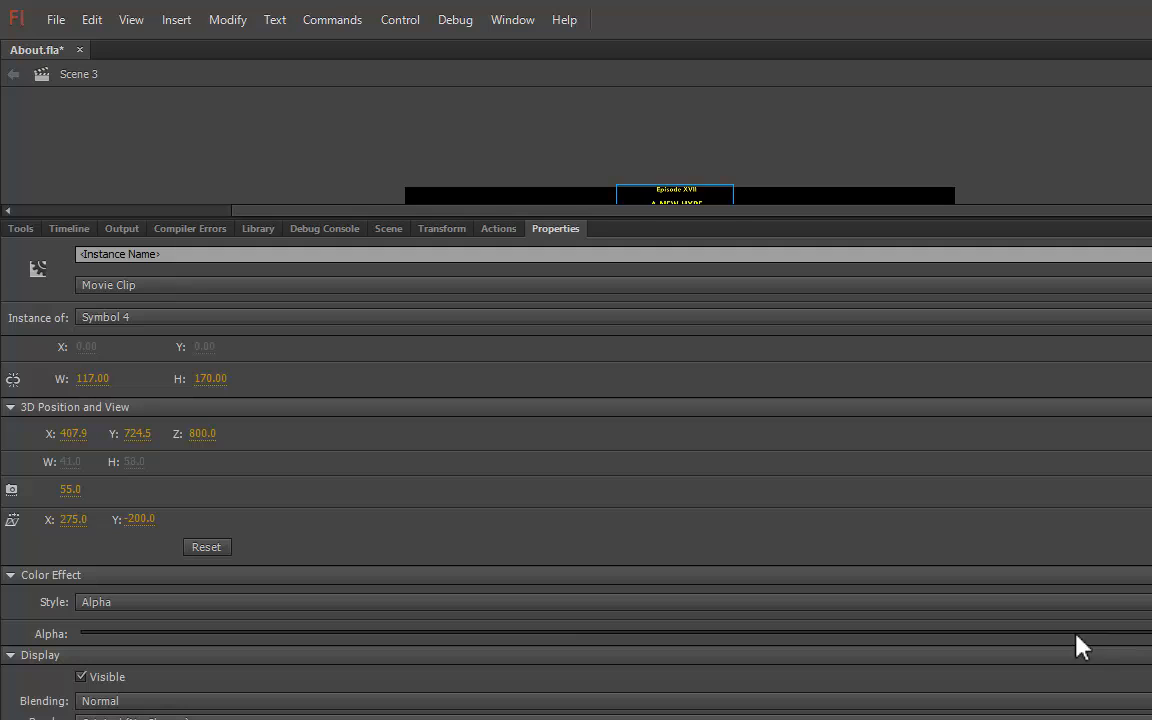
left_click(584, 633)
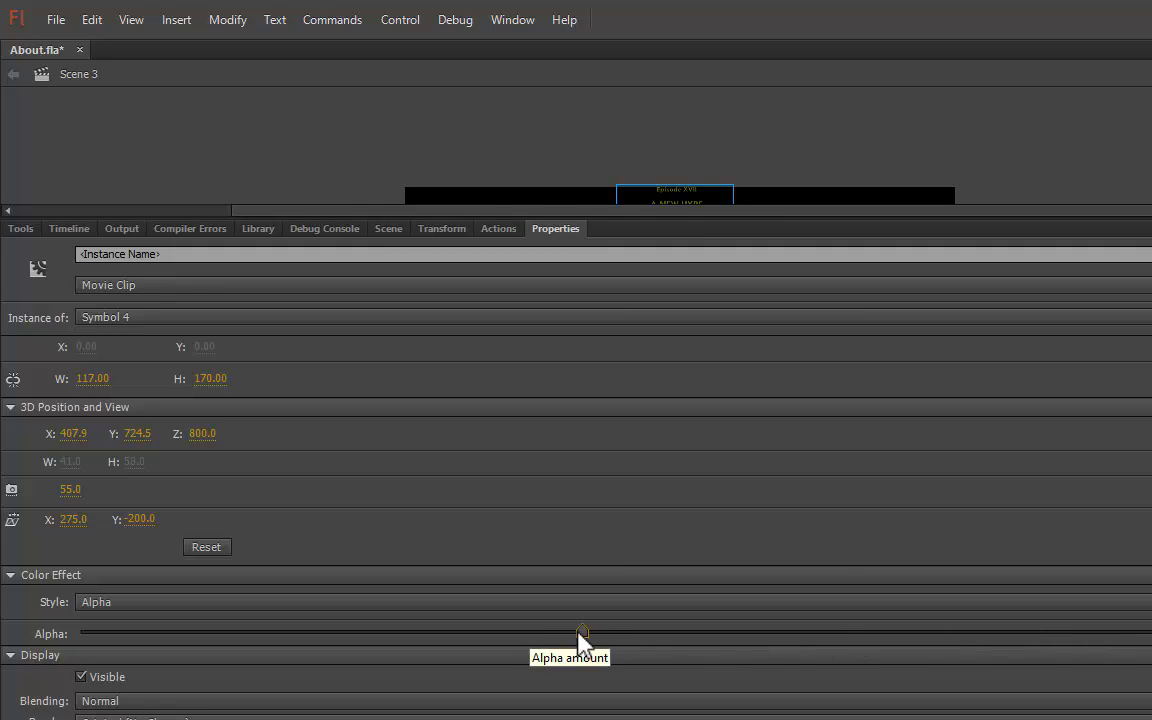
left_click(78, 634)
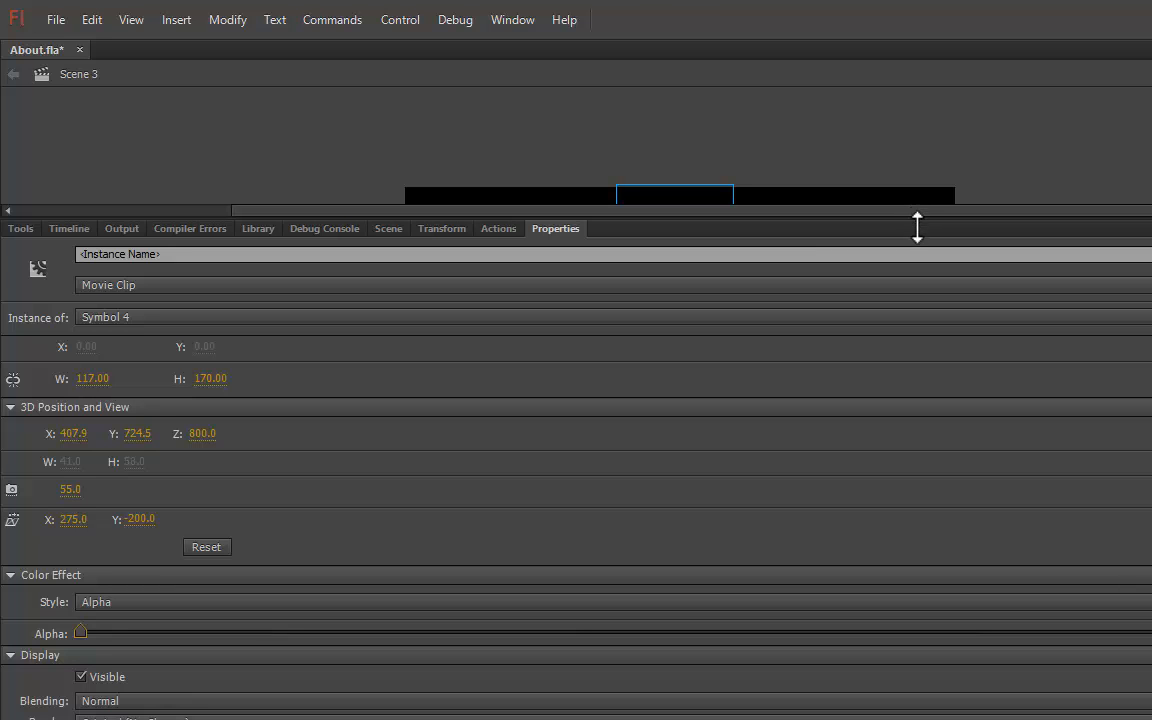
Step: Test the movie to preview the crawl's fade-out and close the preview
left_click_drag(917, 222, 879, 582)
left_click_drag(878, 598, 879, 617)
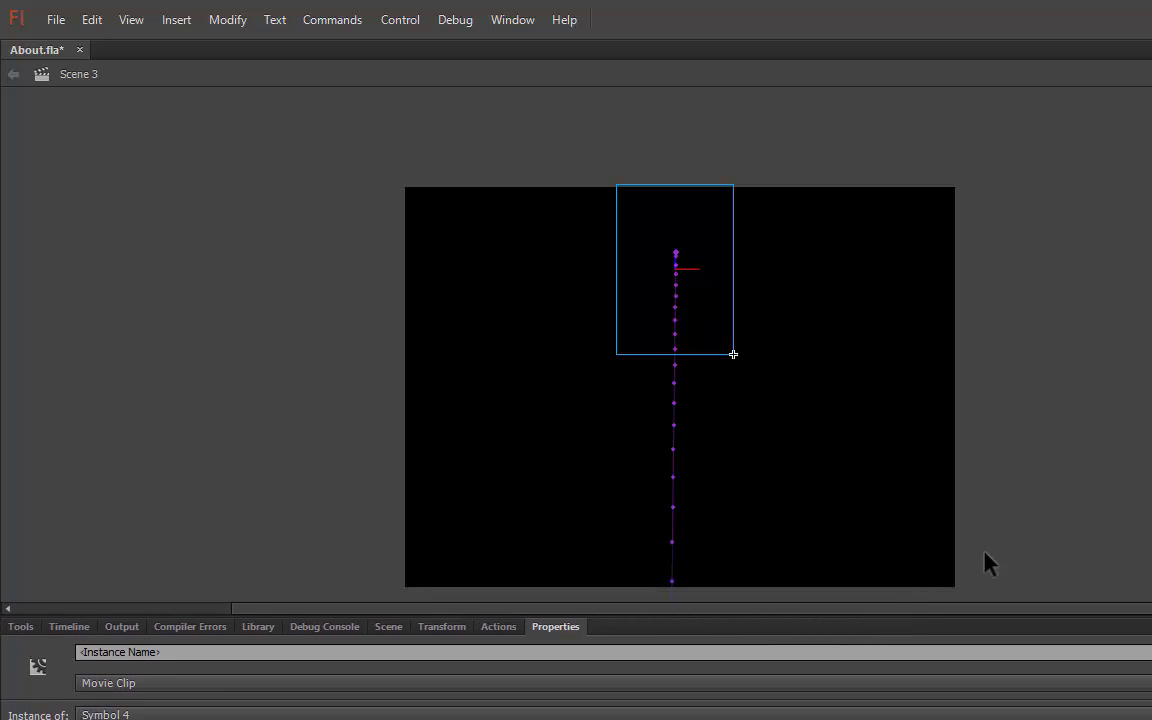
left_click(1023, 545)
key("ctrl+Return")
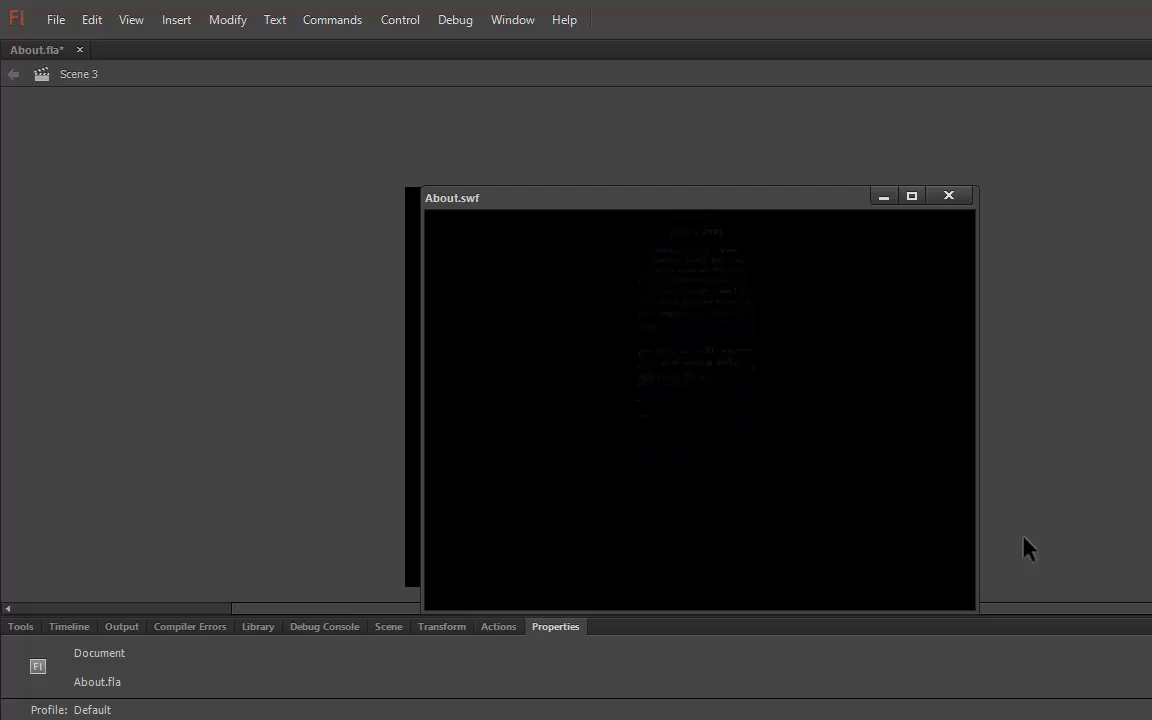
left_click(950, 197)
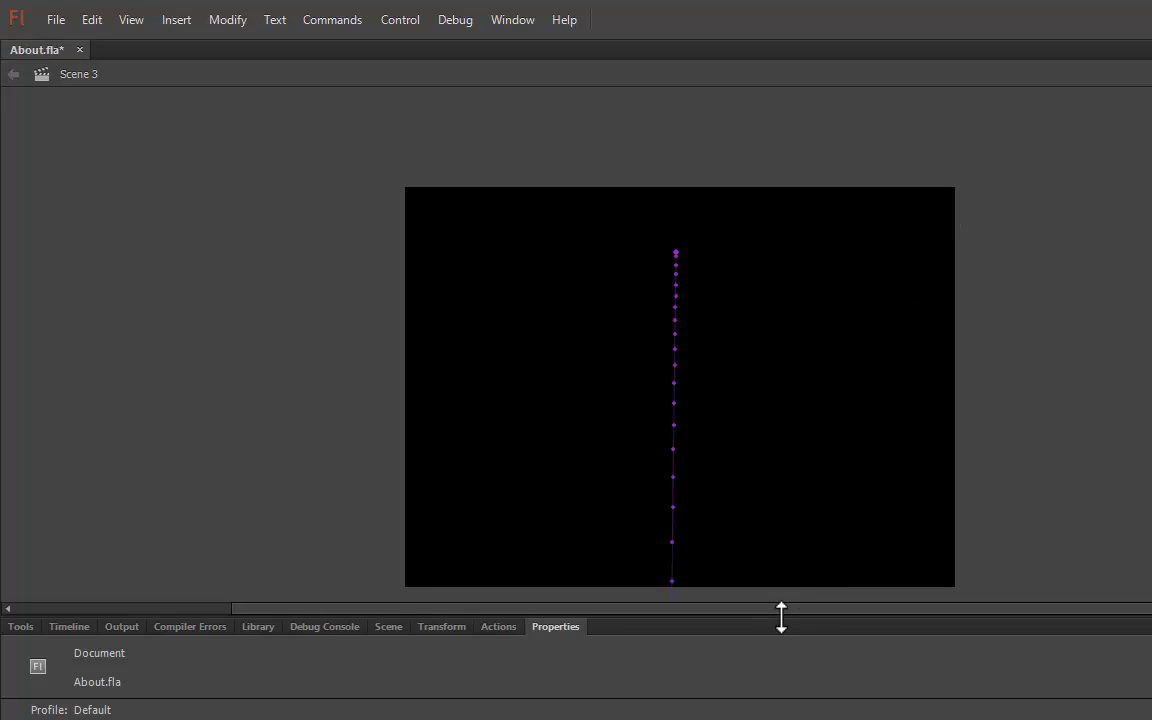
Step: Add a new layer directly above Layer 1 and name it background
left_click_drag(782, 617, 803, 440)
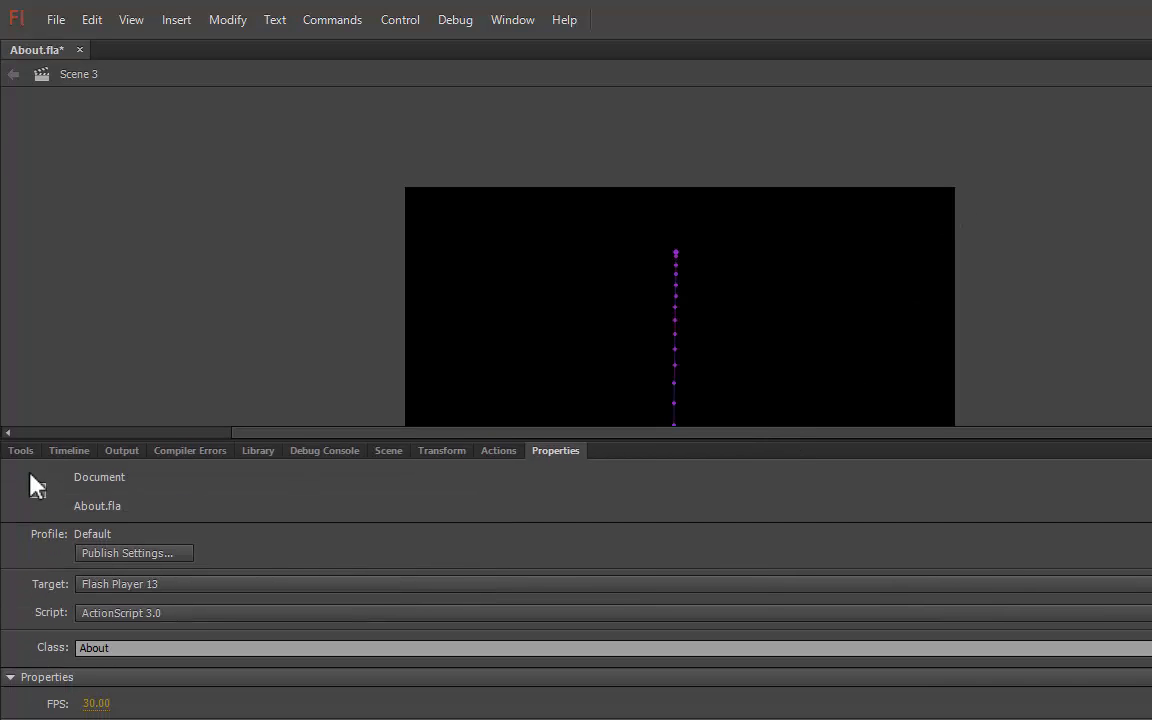
left_click(9, 451)
left_click(60, 451)
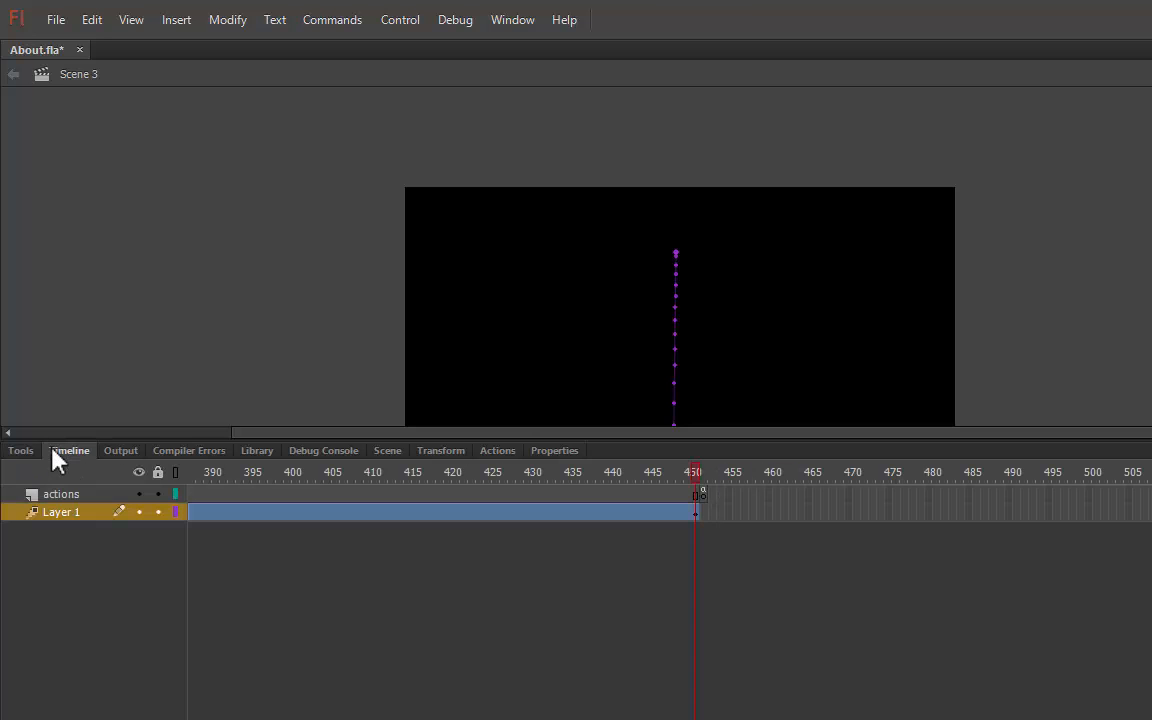
left_click(60, 500)
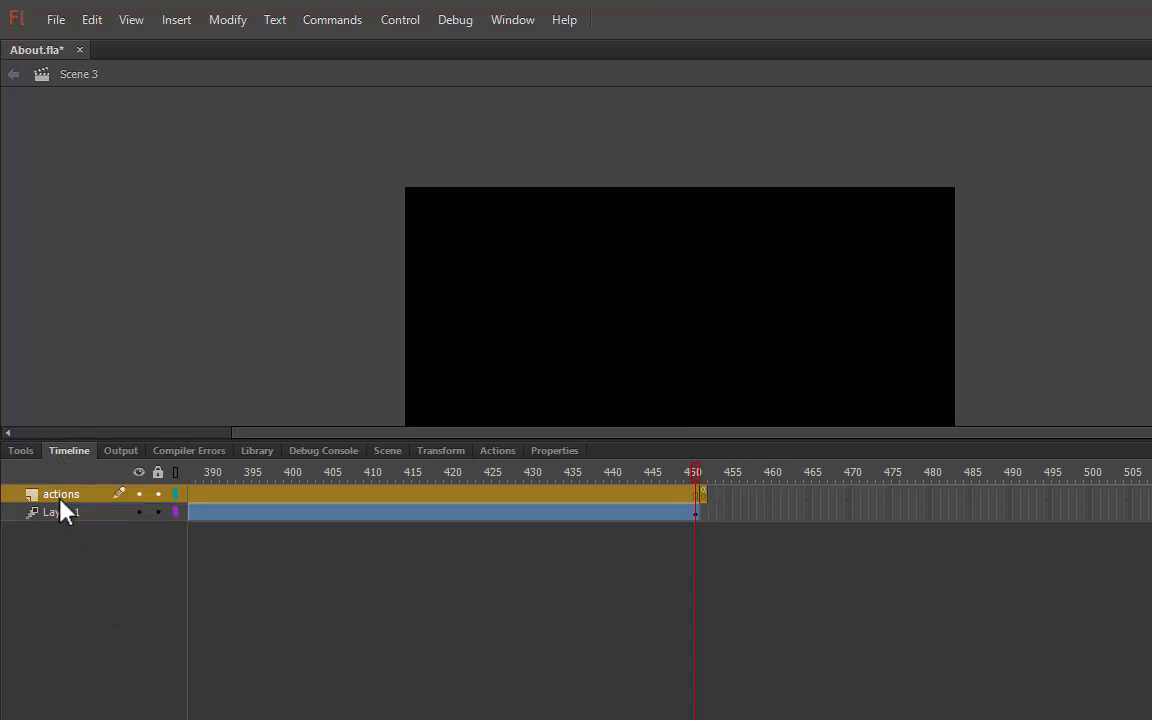
left_click(703, 496)
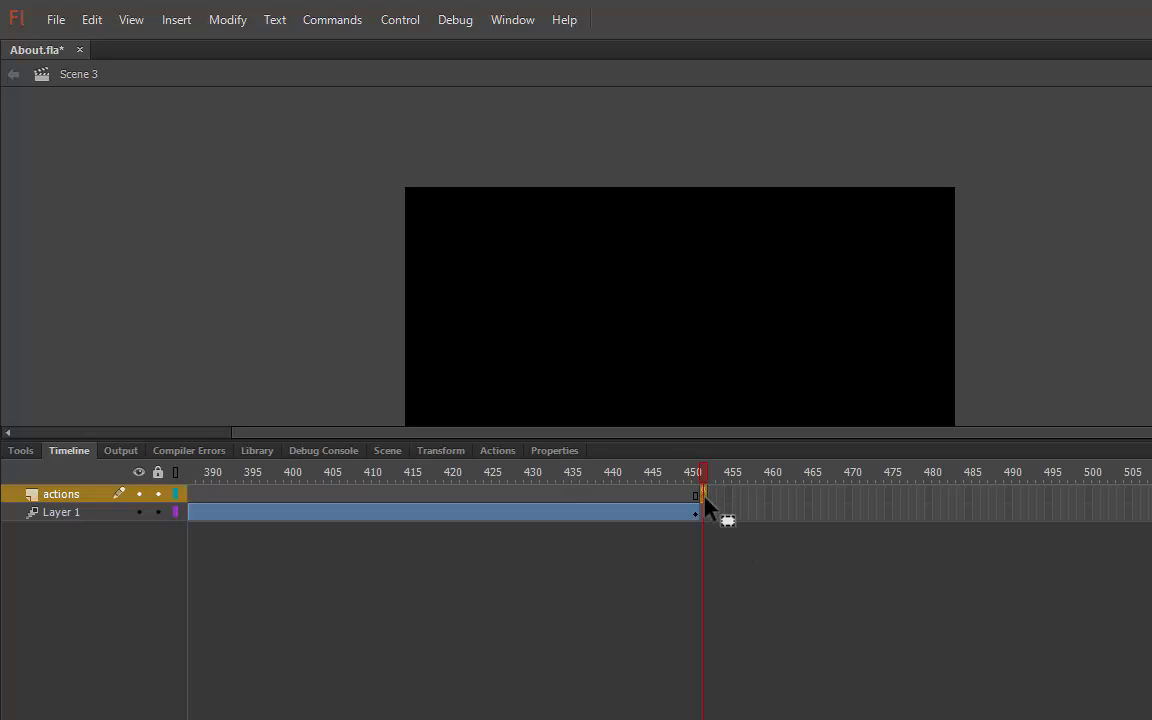
left_click(94, 520)
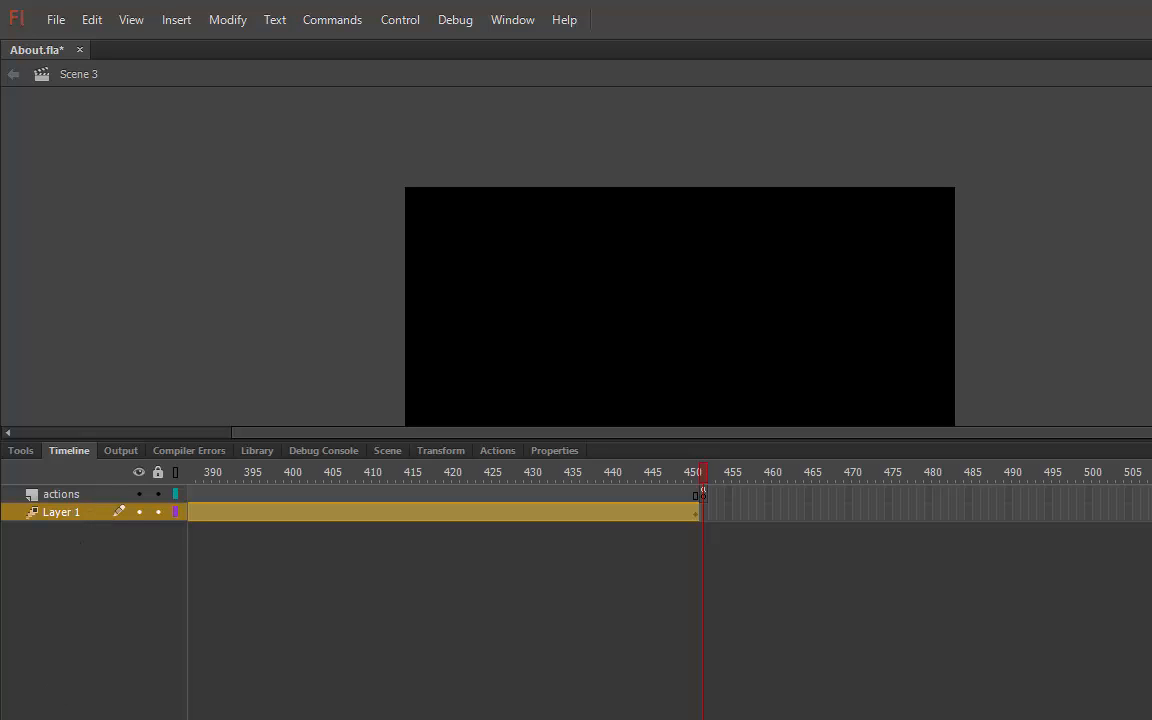
left_click(12, 717)
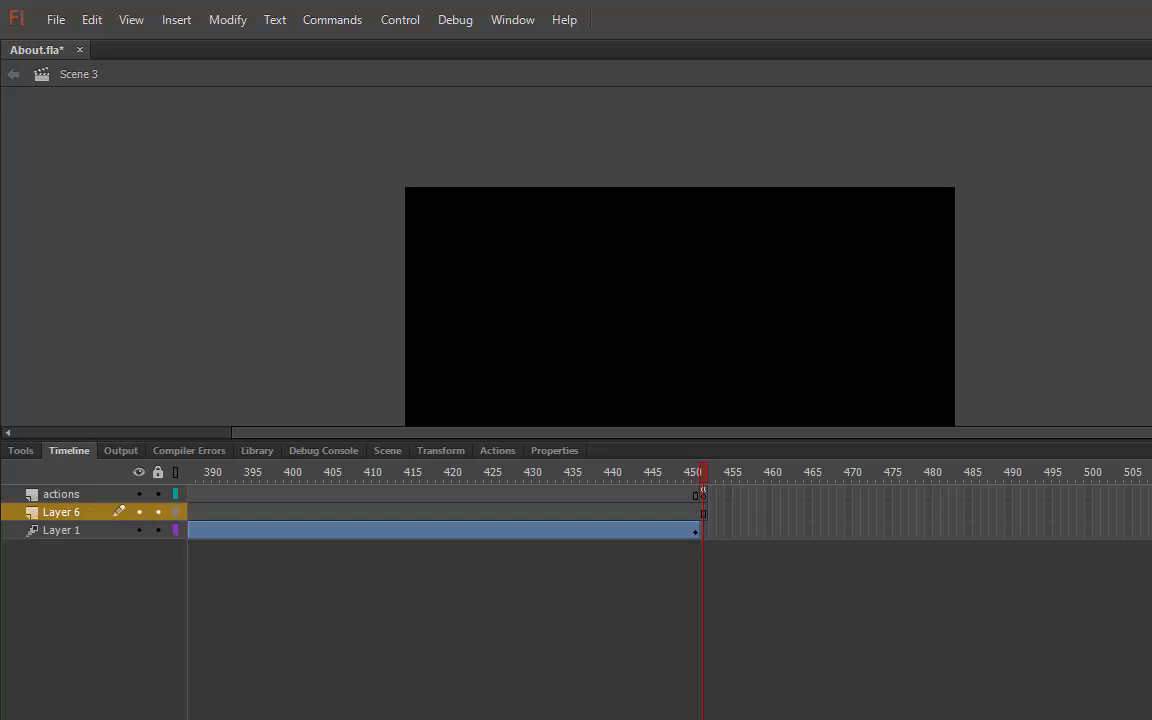
double_click(83, 518)
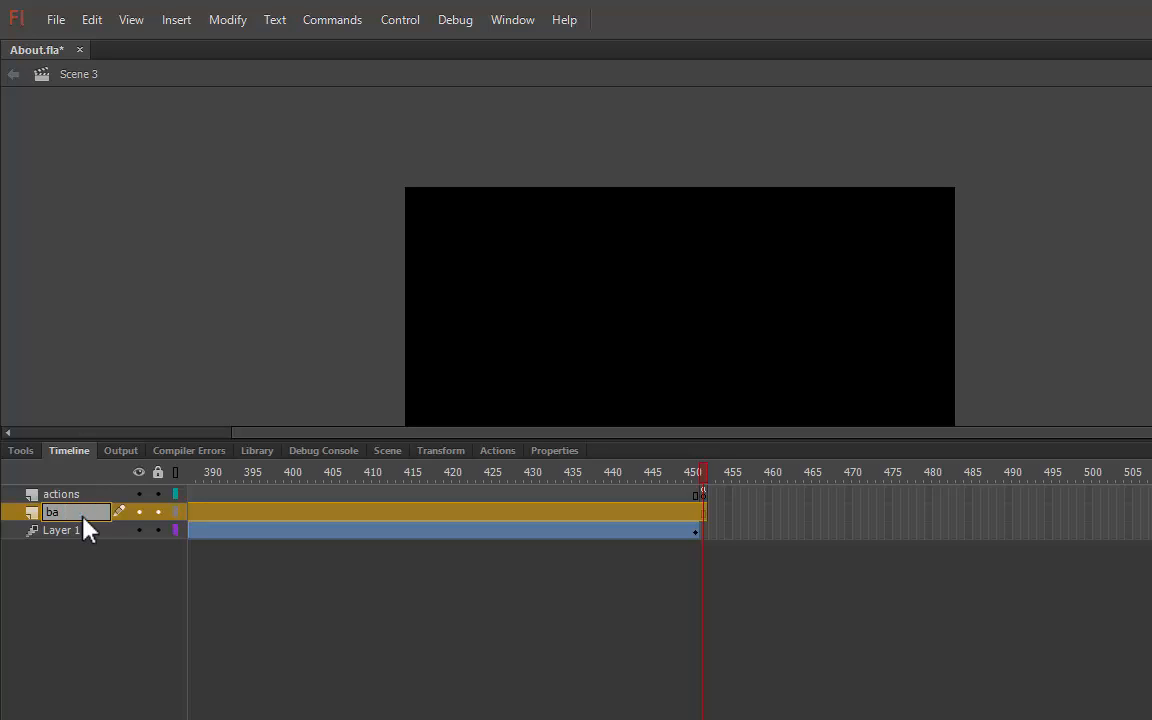
type("background")
left_click(136, 643)
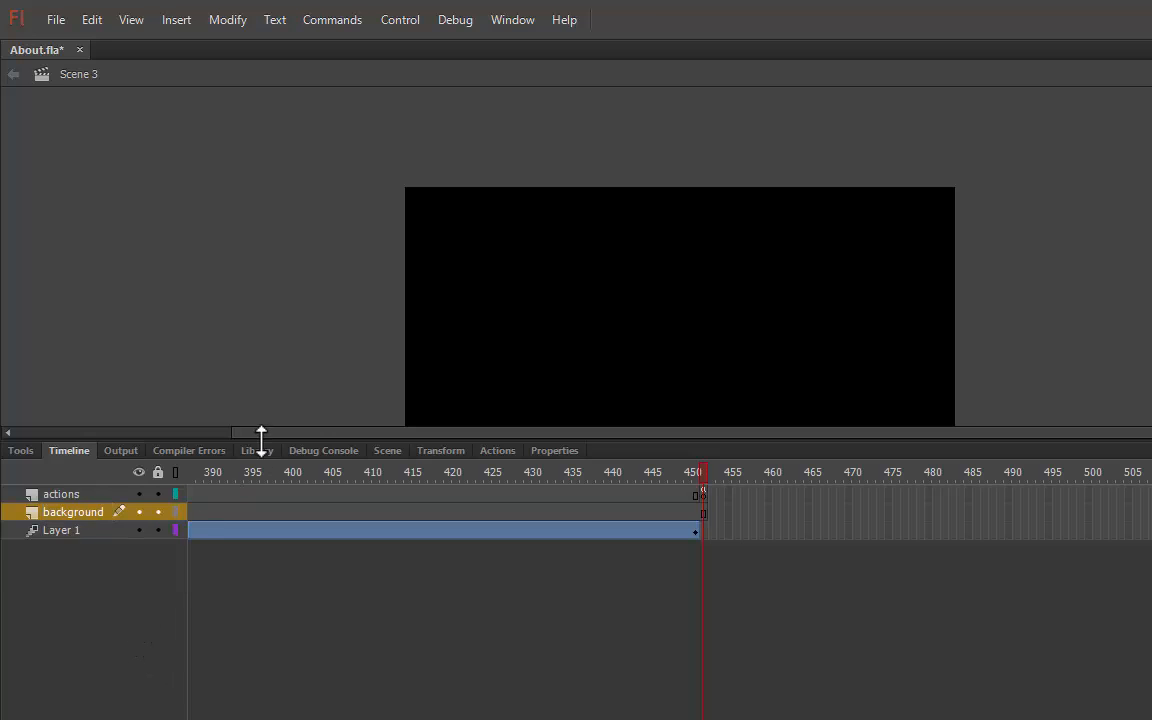
left_click_drag(259, 438, 257, 510)
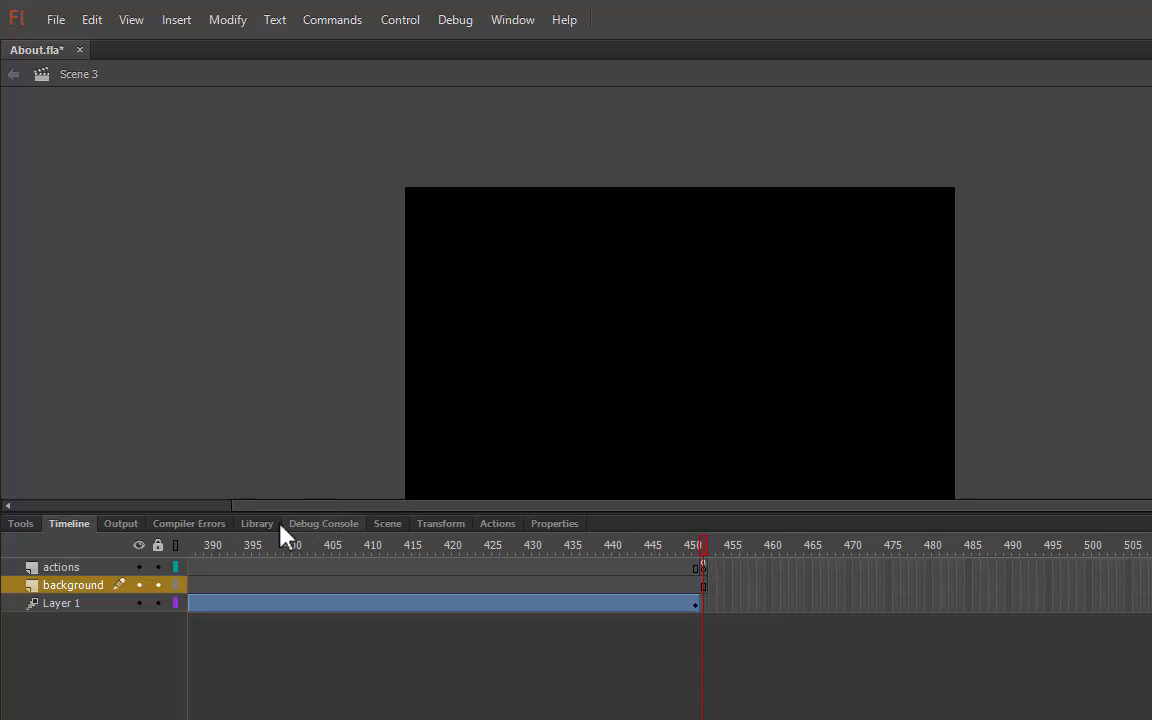
left_click(52, 18)
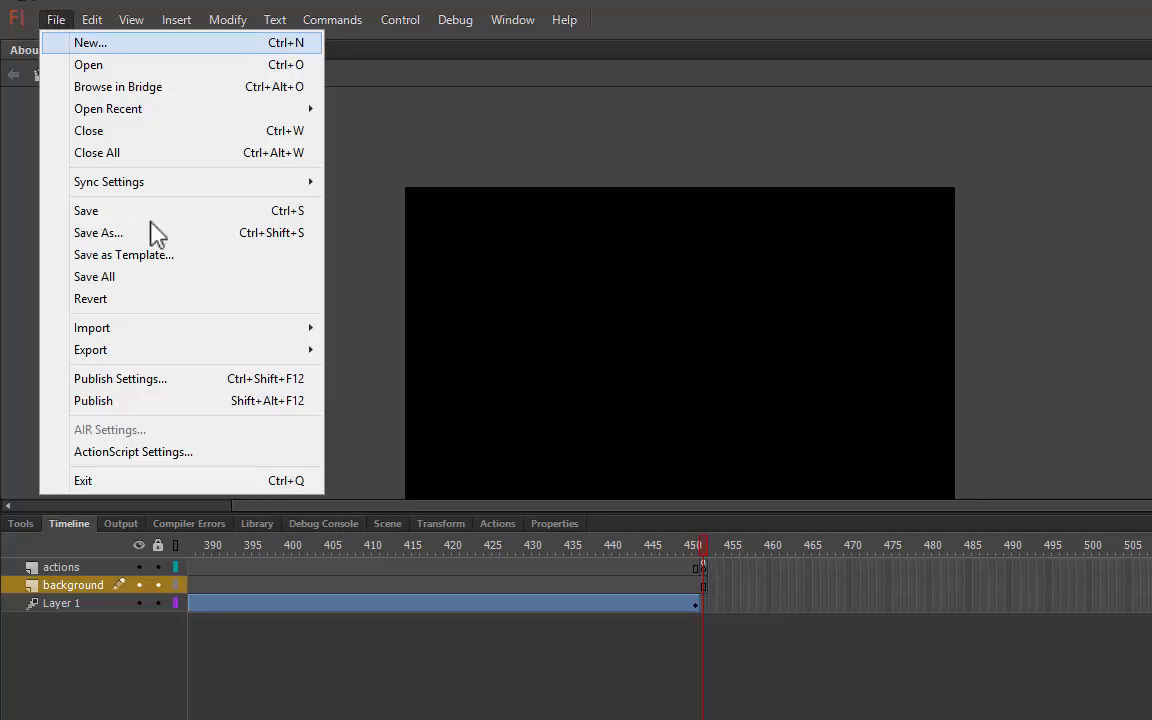
mouse_move(257, 332)
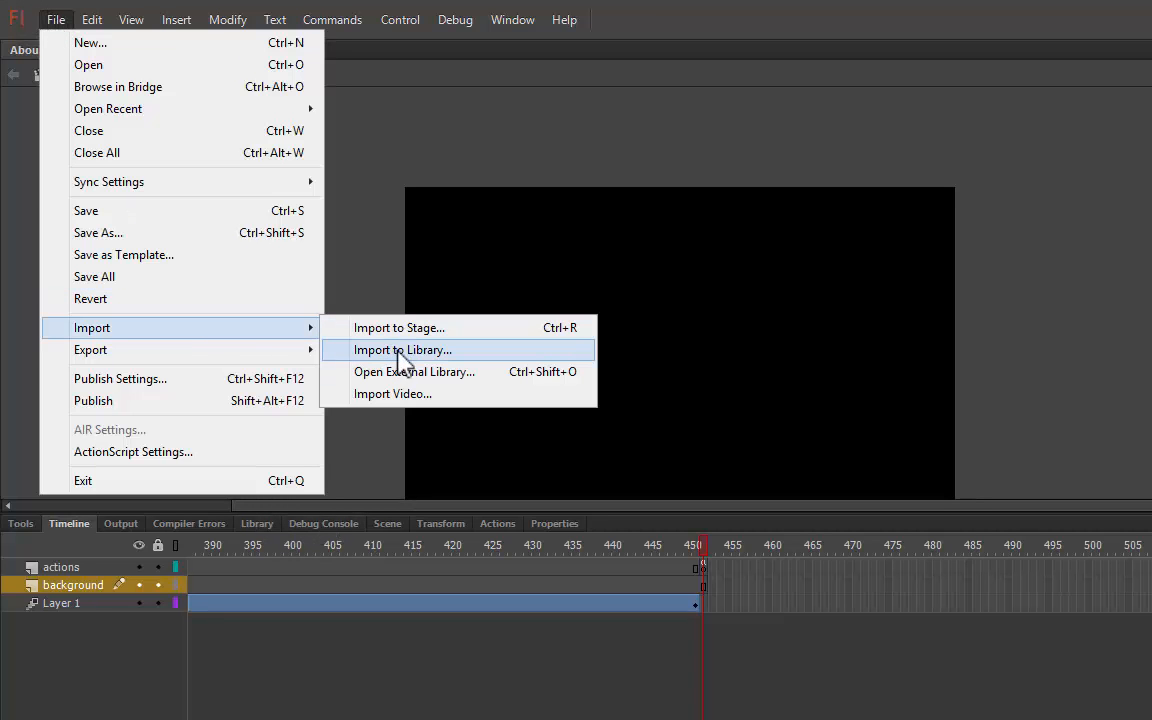
left_click(386, 461)
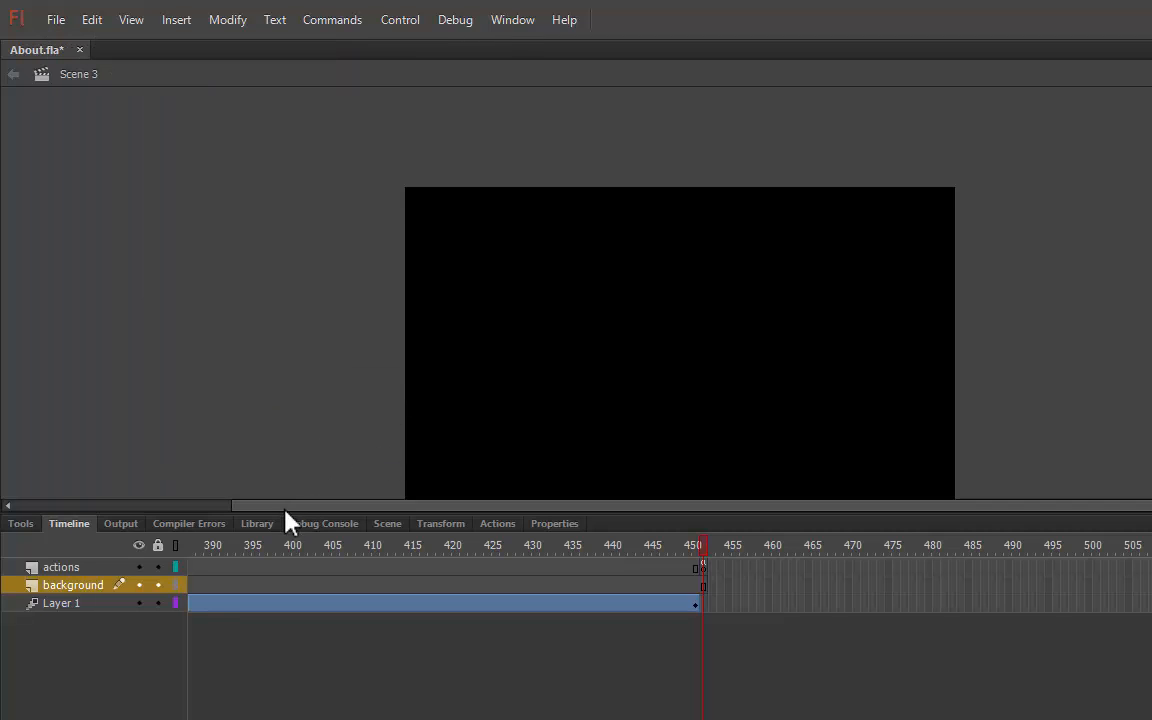
Step: Place the starfield image from the library on the background layer and align its top-left corner with the stage's
left_click(262, 533)
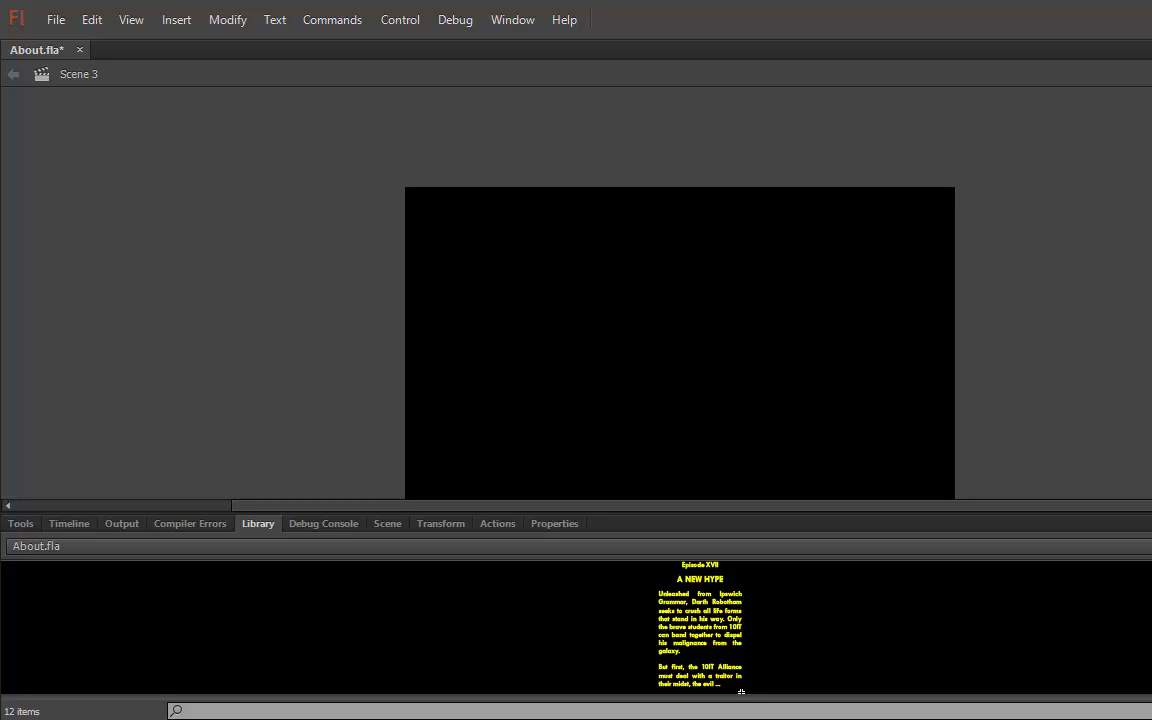
left_click_drag(741, 692, 545, 362)
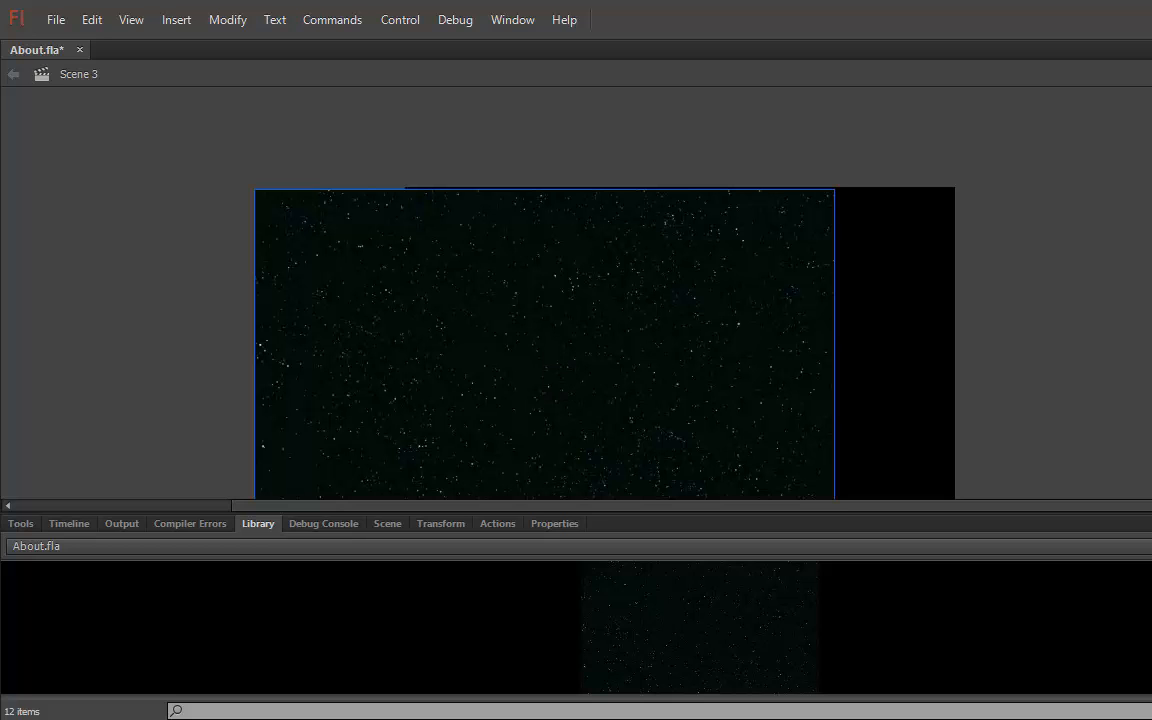
left_click(69, 523)
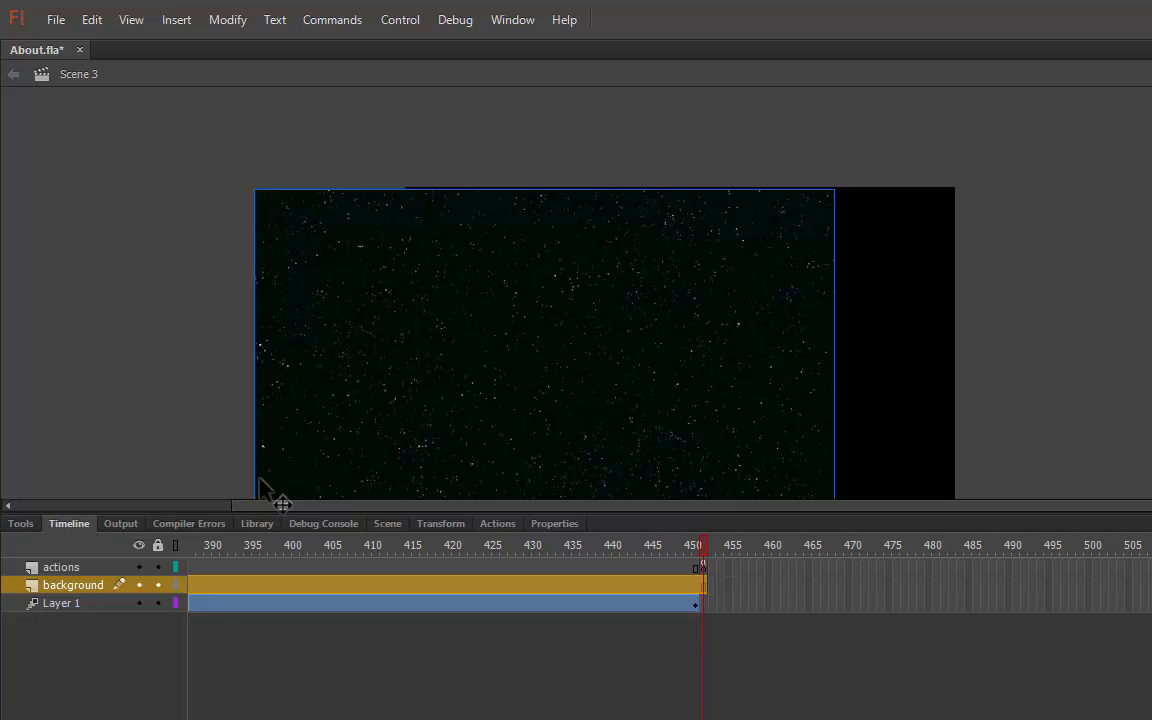
left_click_drag(650, 380, 799, 383)
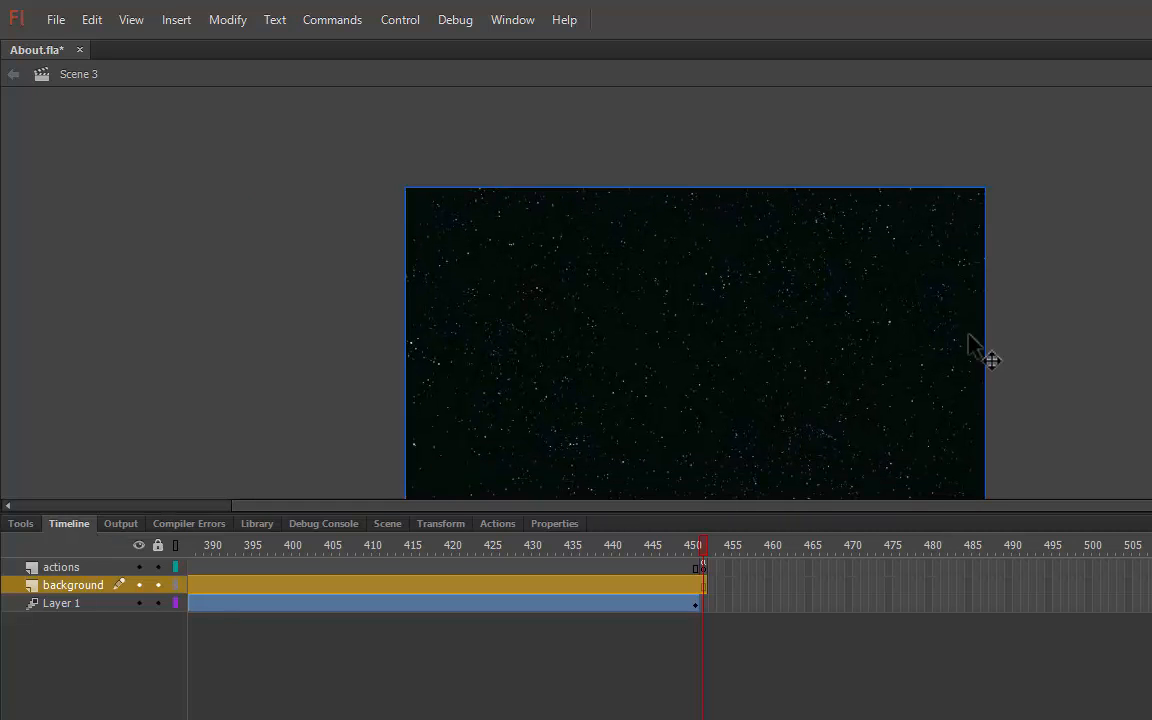
Step: Enlarge the starfield image with the Free Transform tool until it extends past the stage edges and covers the whole stage
scroll(695, 340, "down", 4)
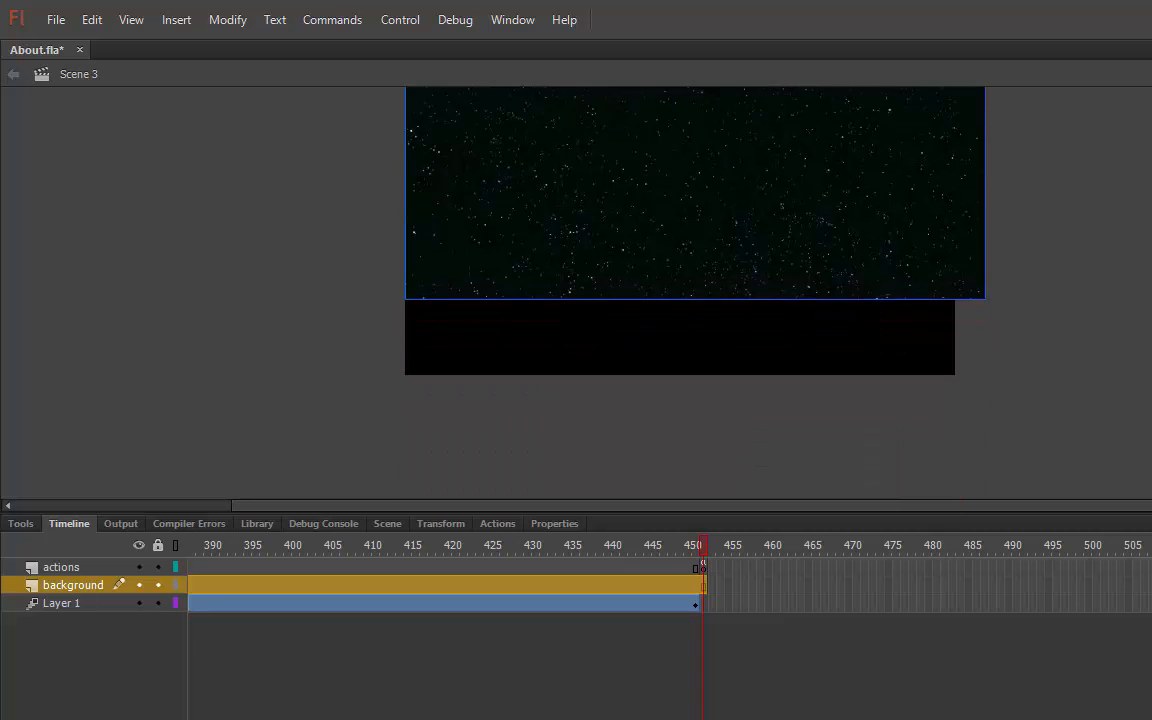
scroll(919, 308, "up", 2)
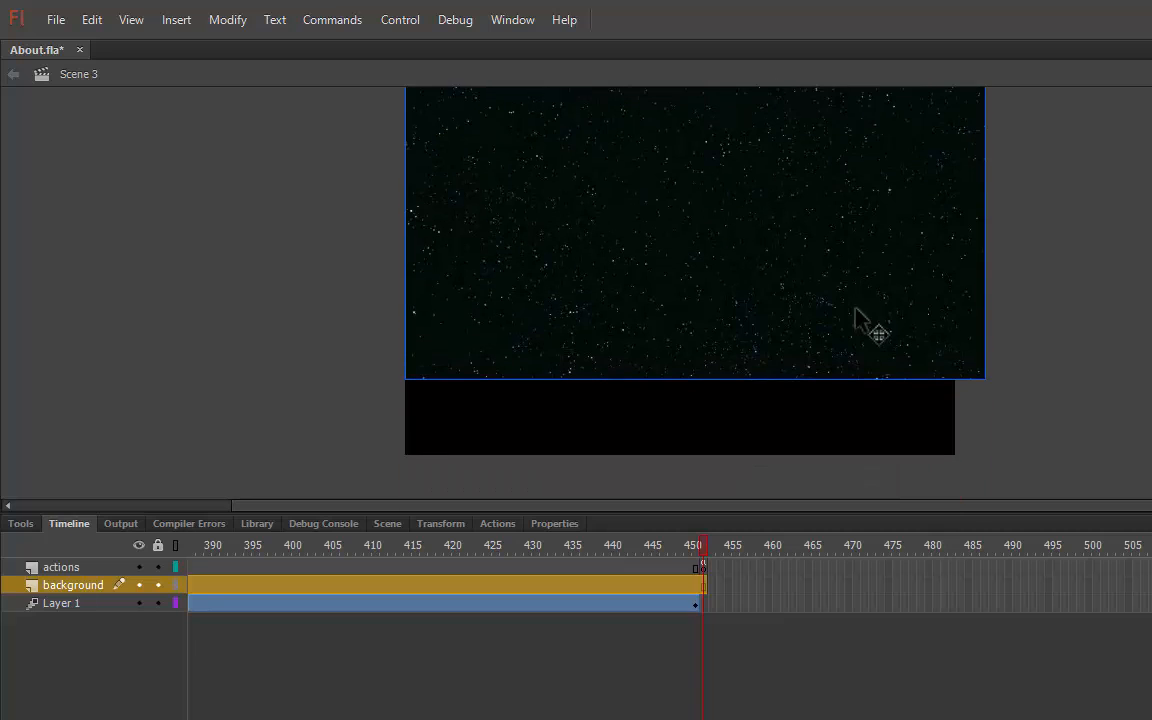
key("ctrl+t")
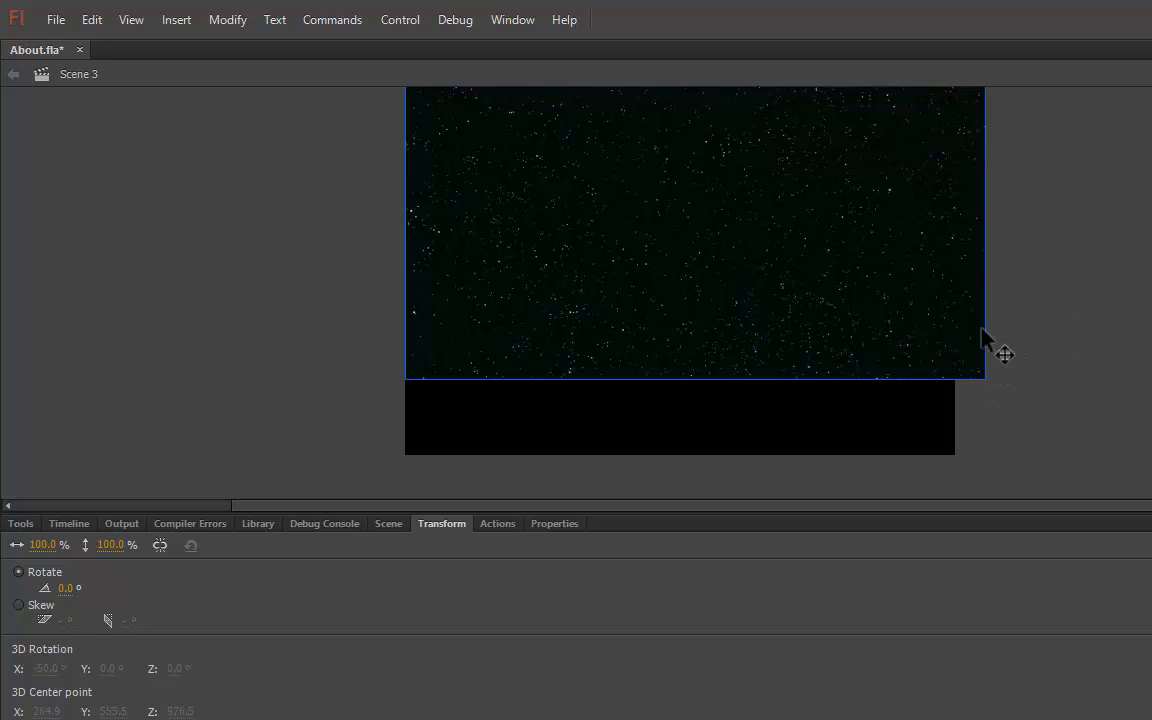
left_click(52, 527)
left_click(26, 529)
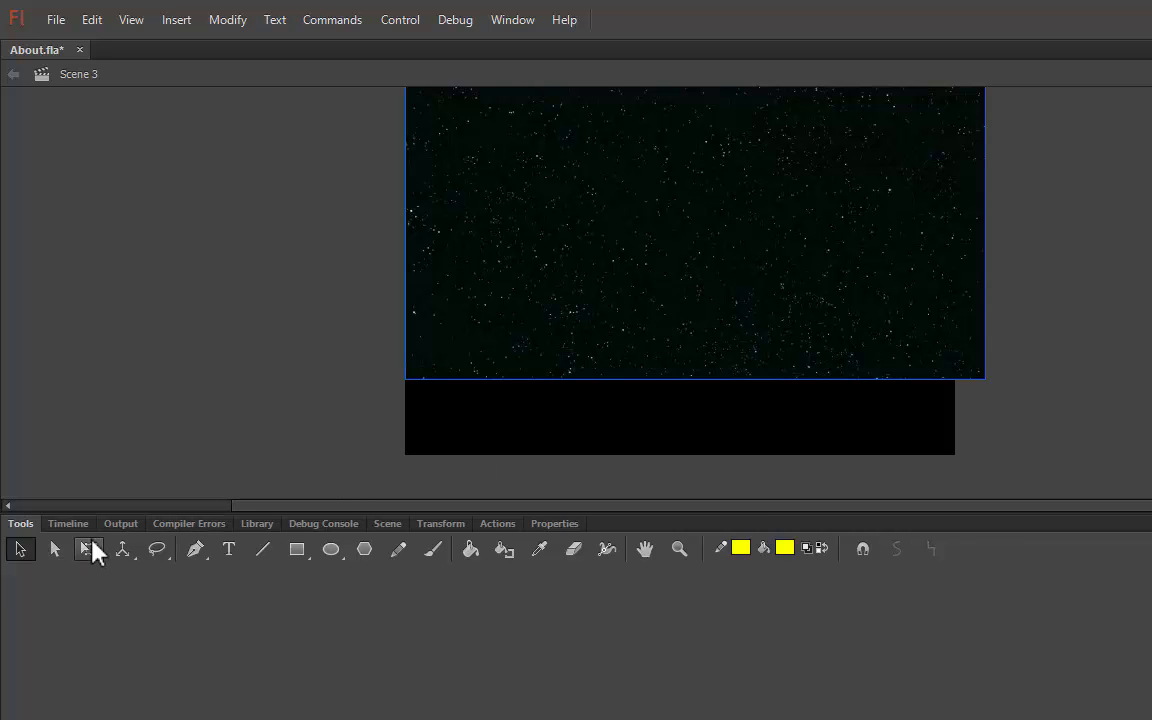
left_click(89, 548)
left_click_drag(986, 380, 955, 443)
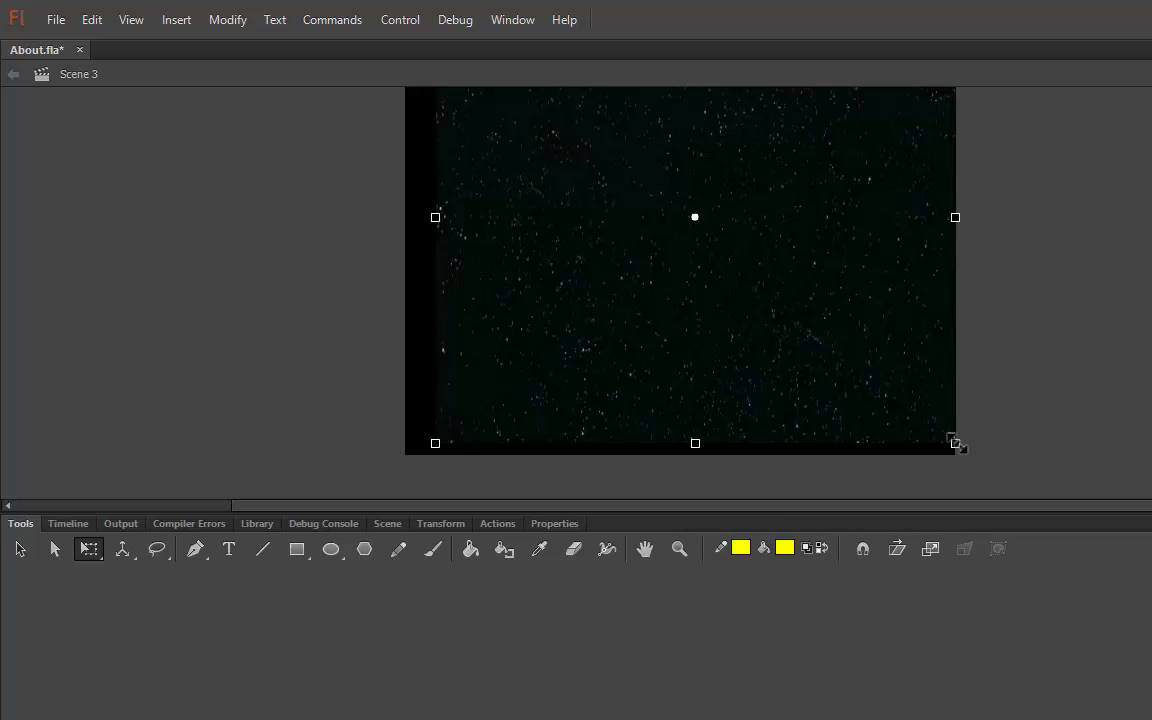
key("ctrl+z")
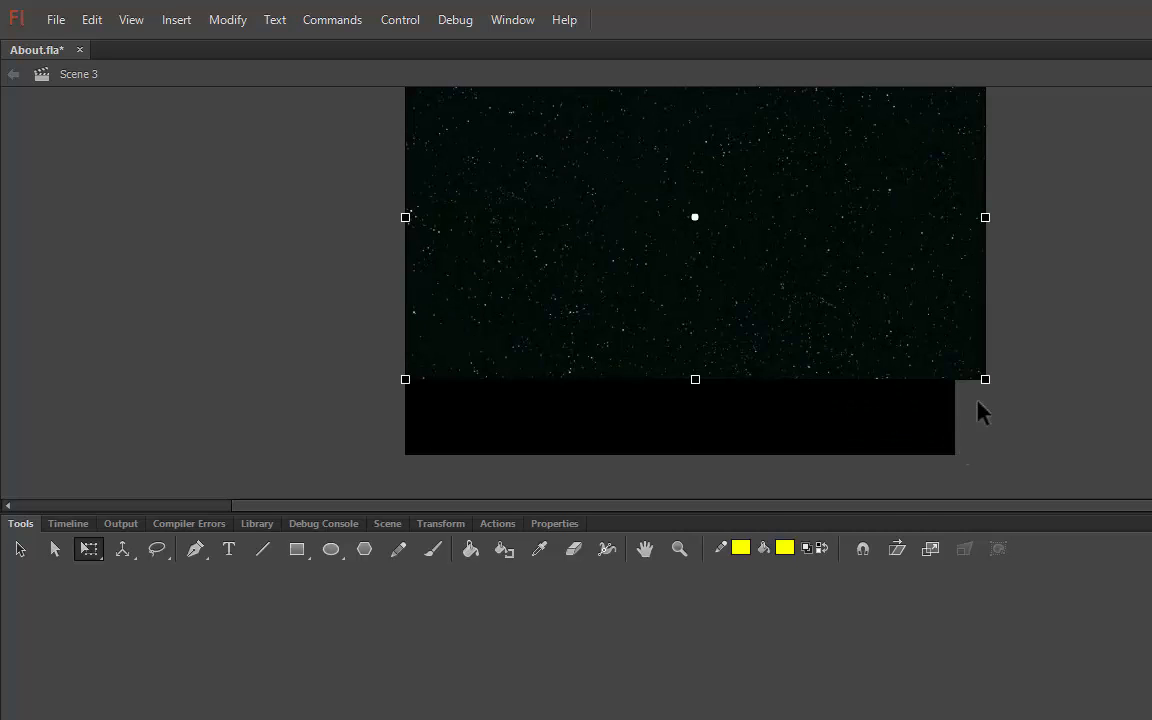
left_click_drag(986, 380, 1121, 600)
scroll(662, 366, "up", 5)
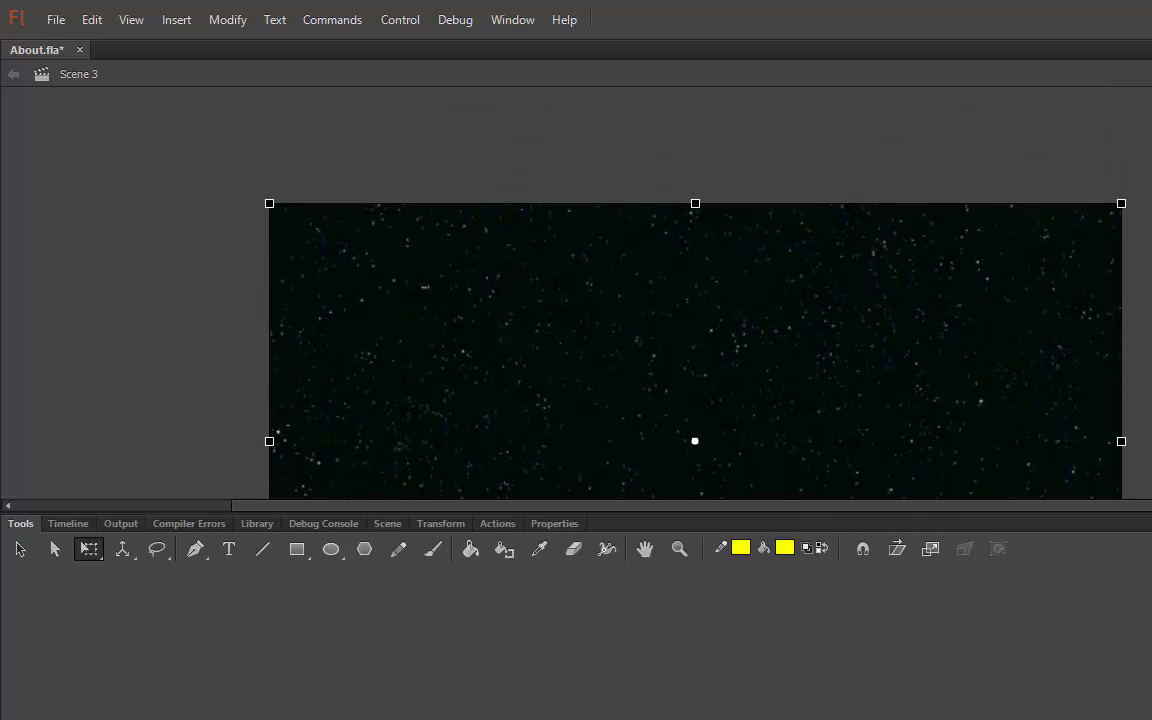
scroll(662, 366, "down", 5)
scroll(662, 366, "up", 2)
Step: Move the background layer beneath Layer 1, show the crawl at frame 1, and save the file
left_click(70, 524)
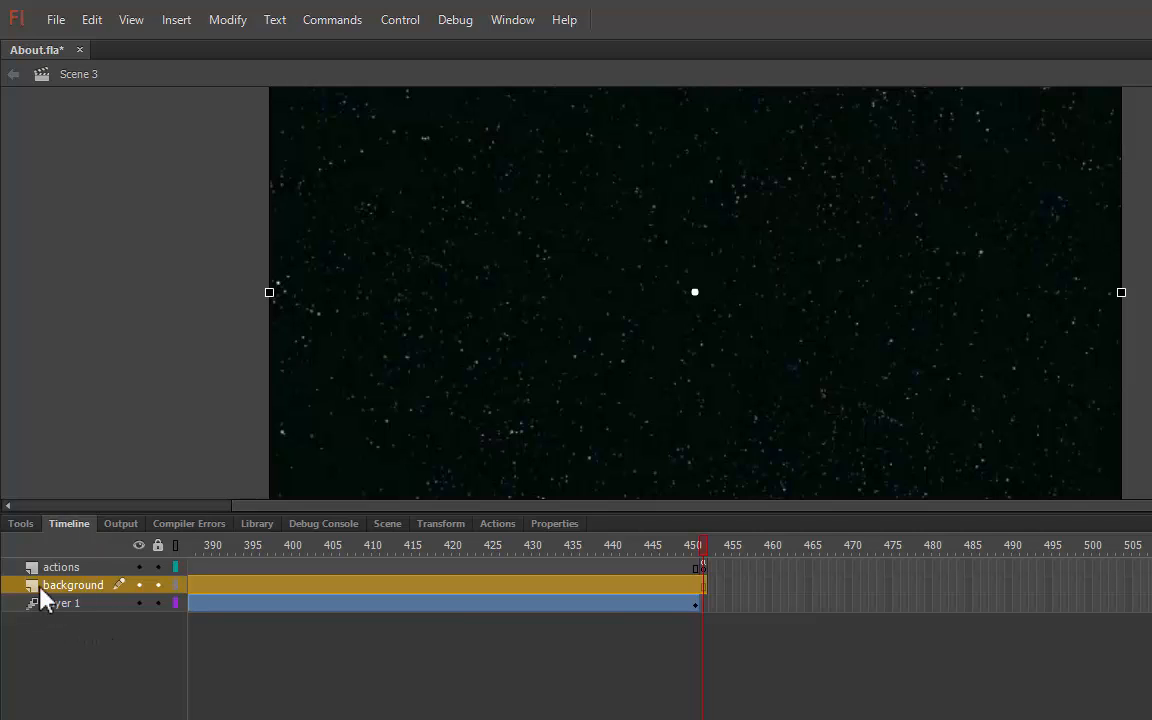
left_click_drag(35, 589, 31, 612)
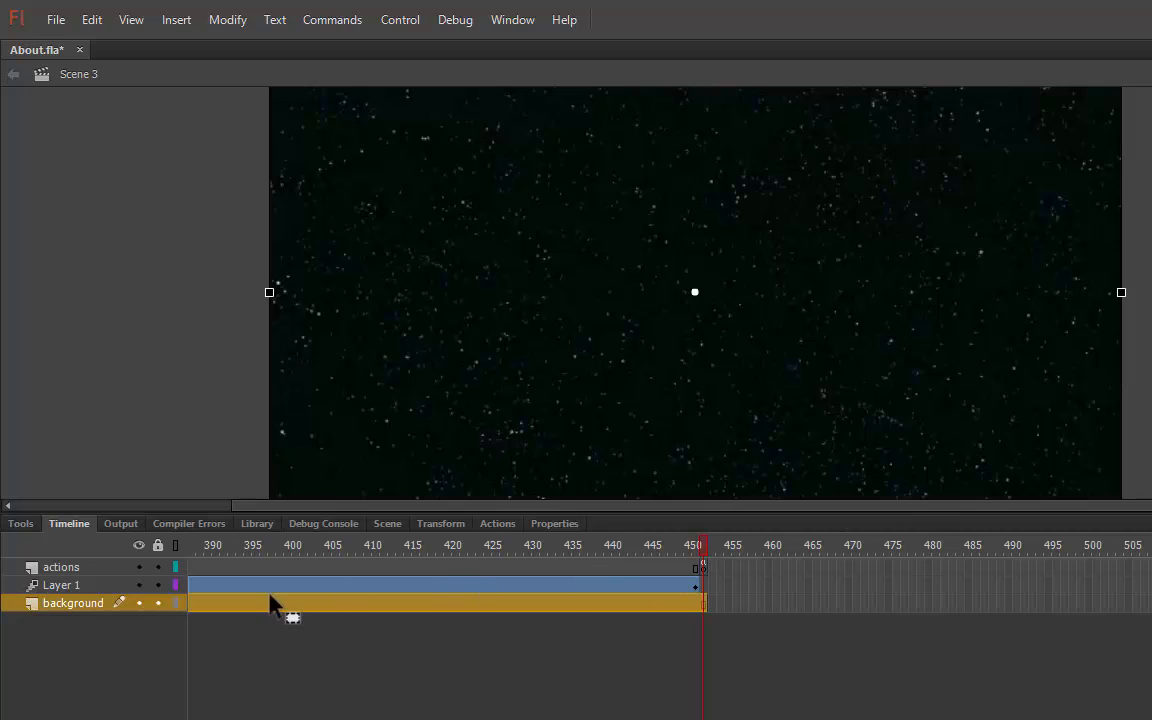
scroll(668, 585, "left", 10)
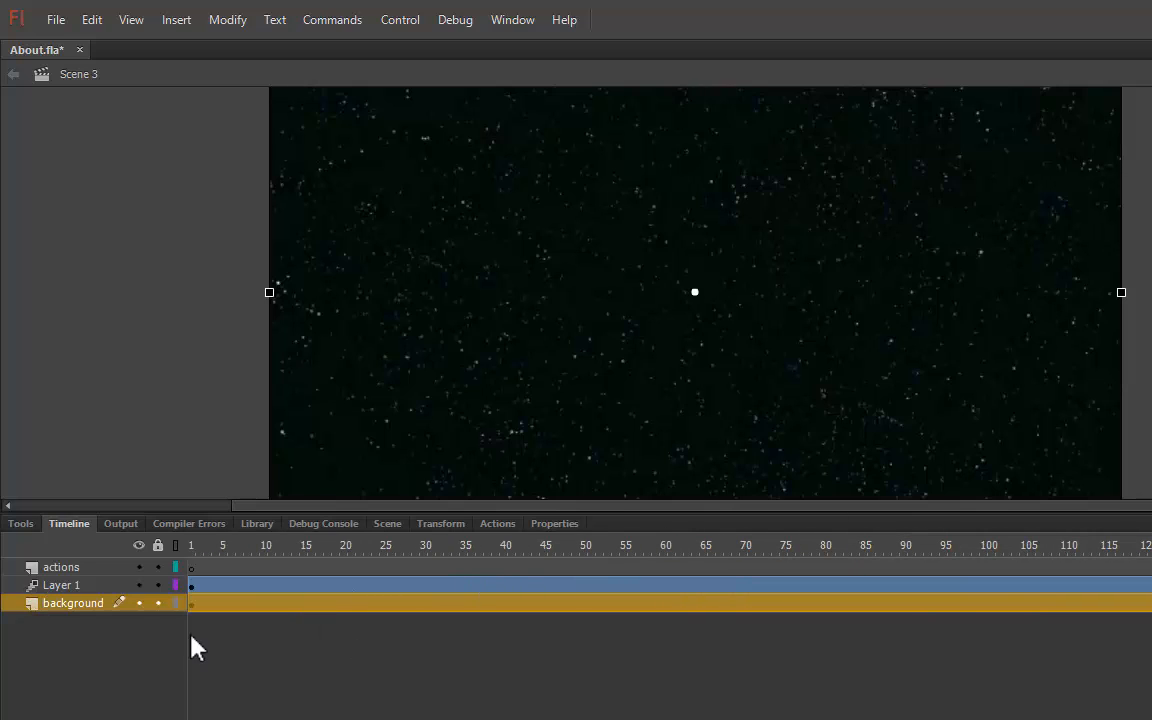
left_click(193, 604)
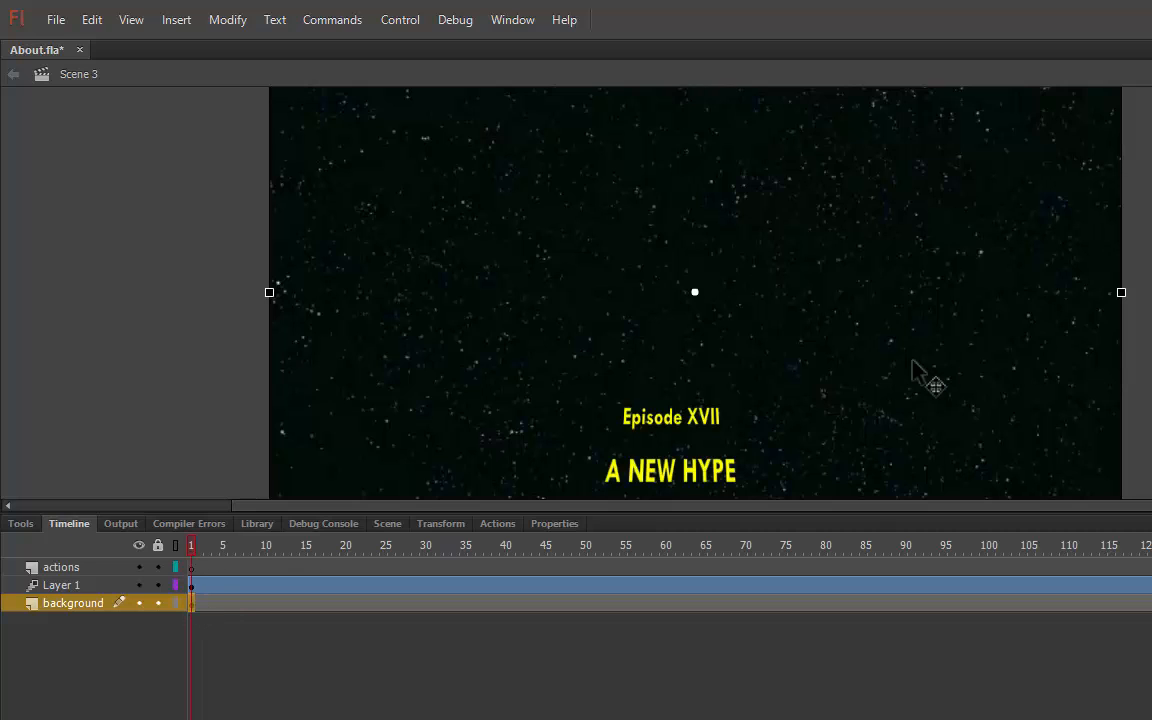
left_click(1148, 332)
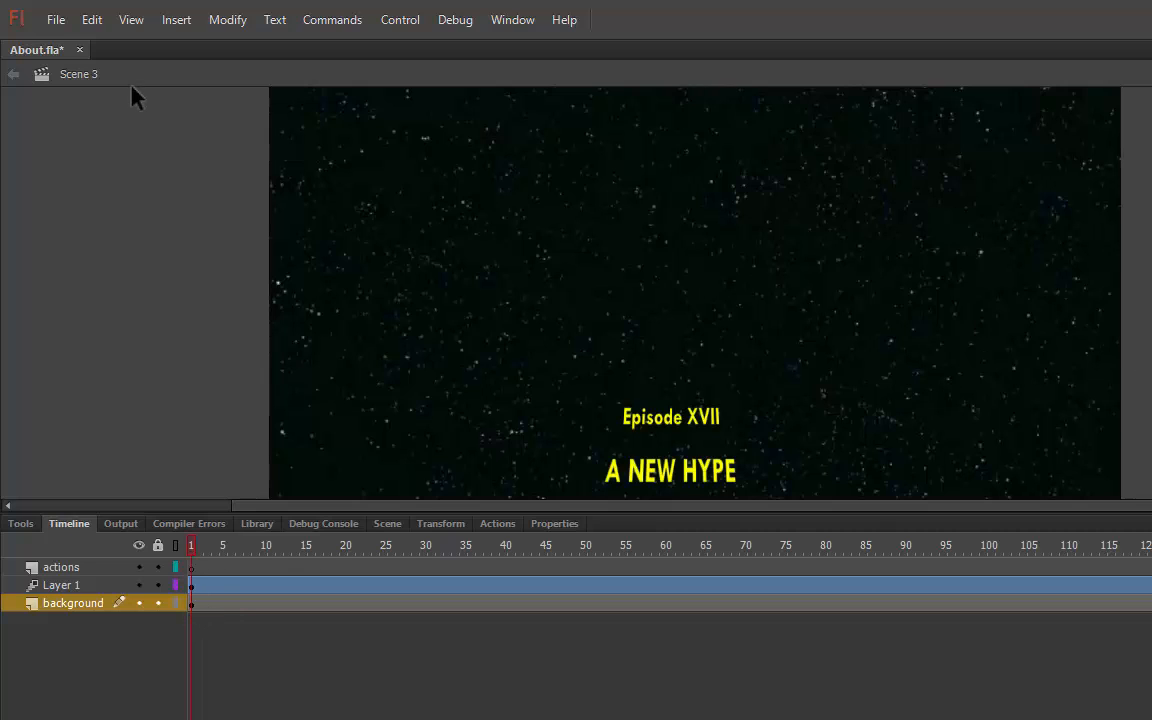
left_click(57, 20)
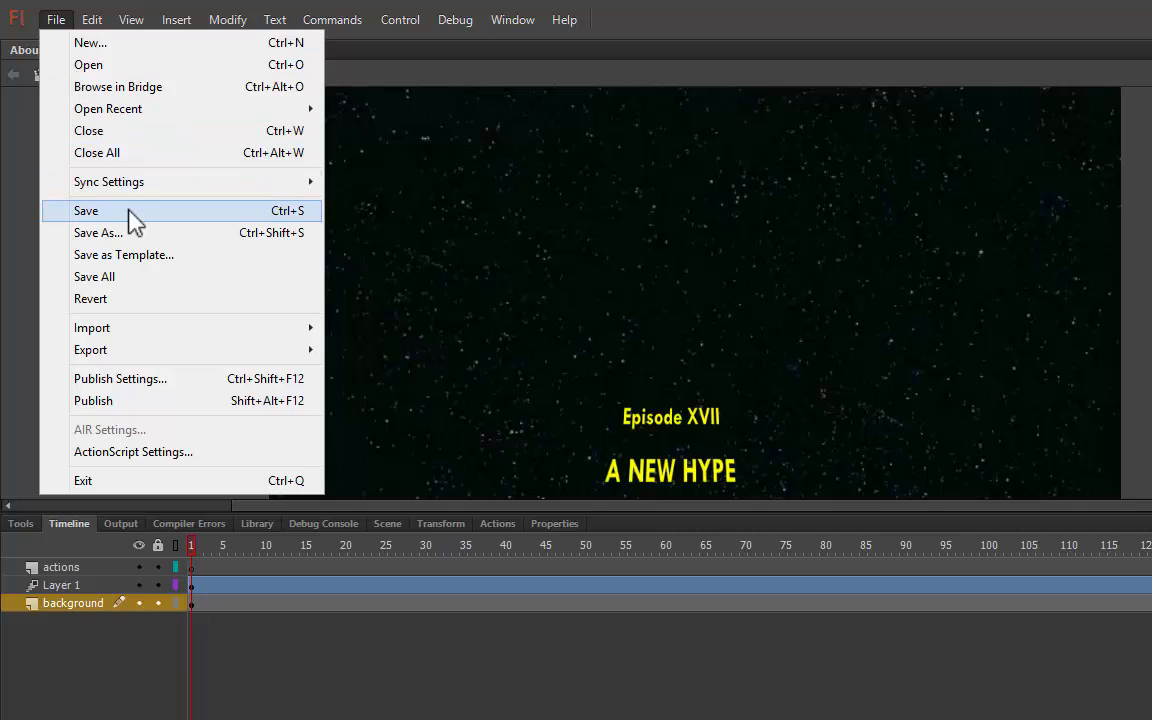
left_click(100, 212)
Step: Export star_wars_opening.mp3 from the library for ActionScript in frame 1 with the class name Opening, accepting the automatically generated class definition
left_click(258, 524)
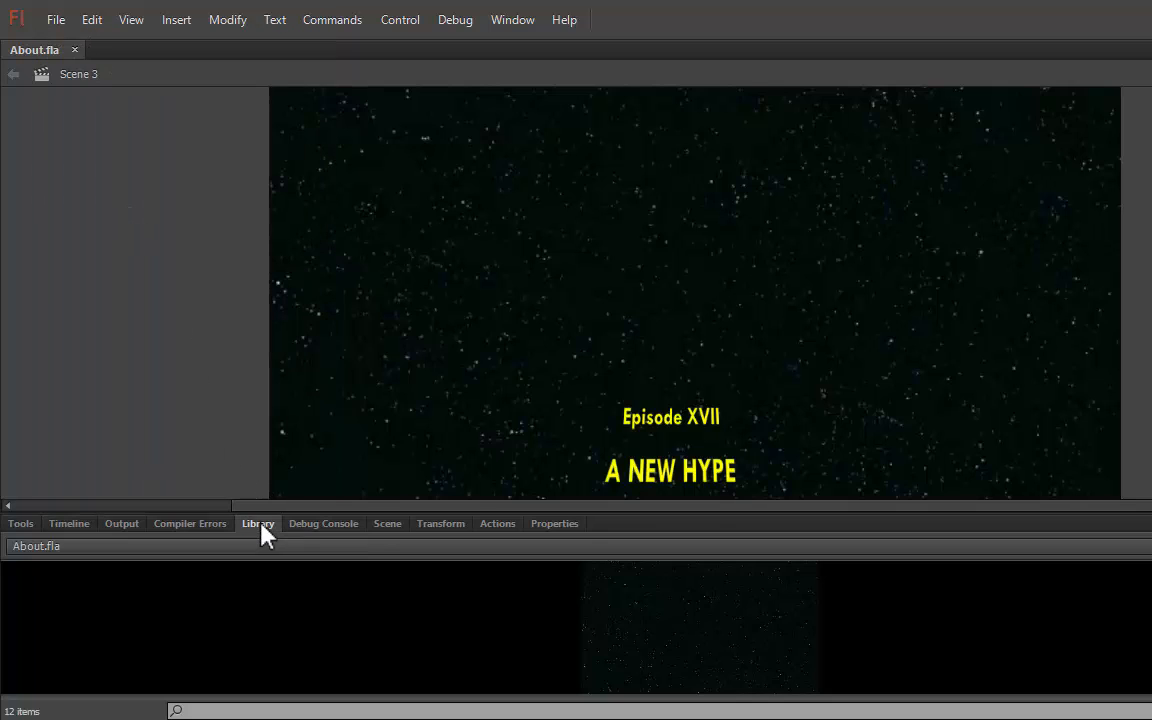
left_click_drag(378, 512, 415, 180)
left_click(97, 541)
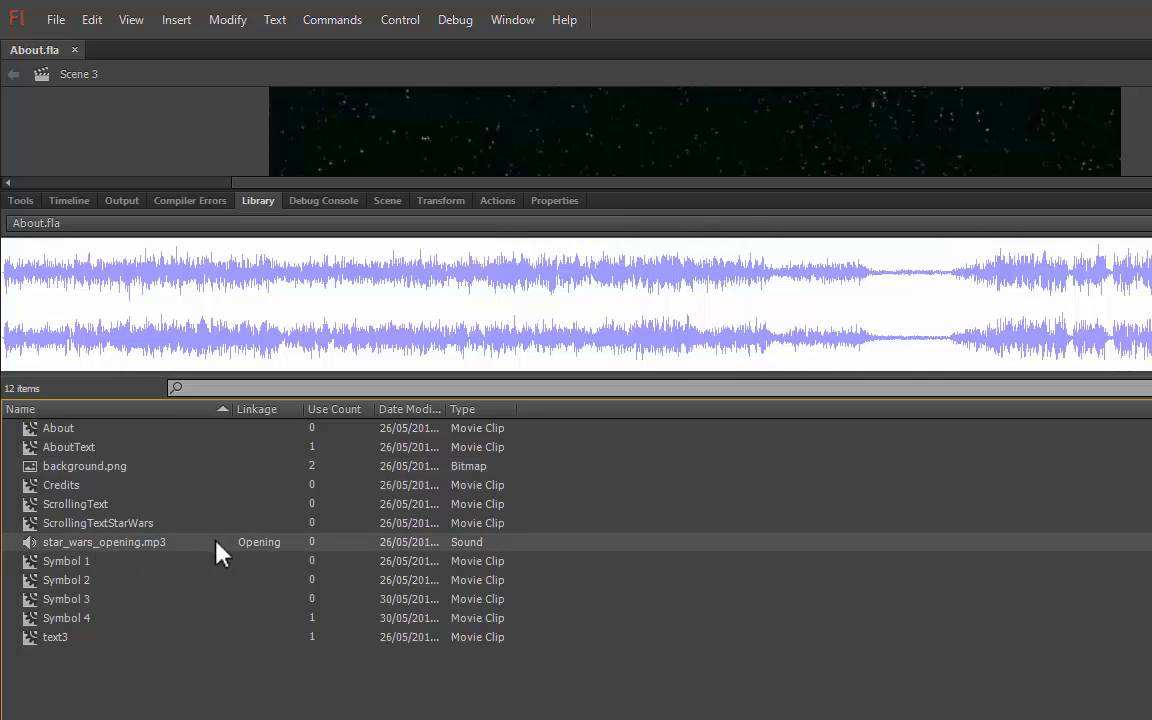
right_click(141, 540)
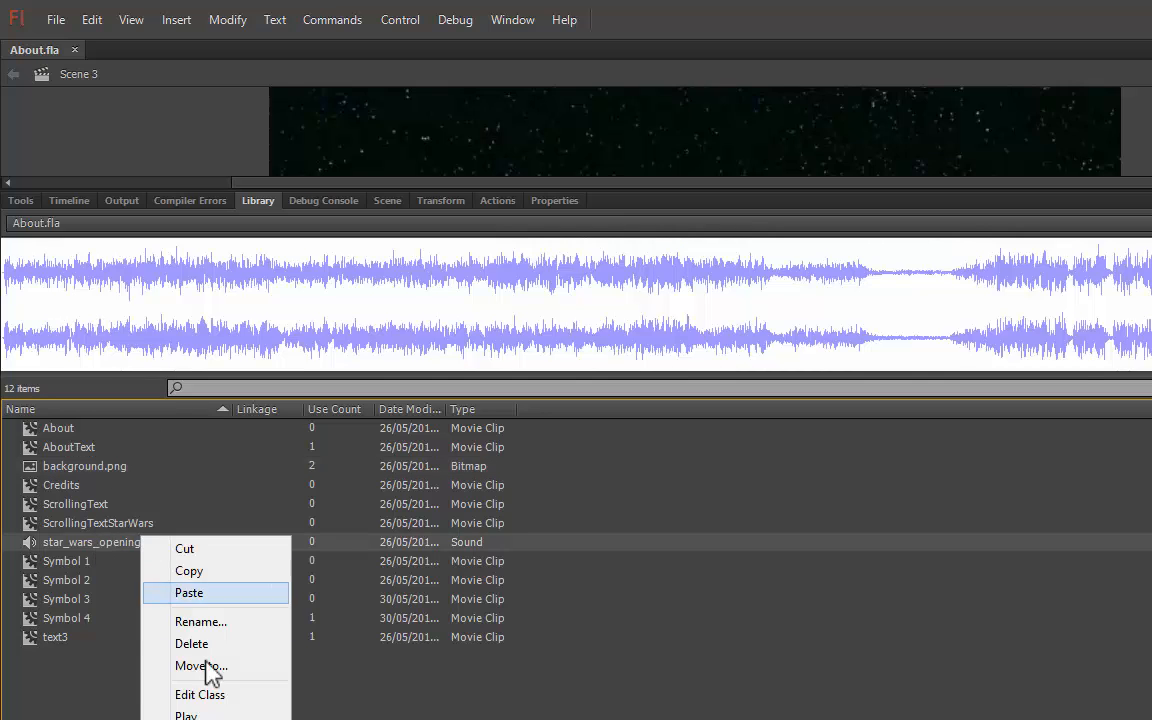
left_click(230, 719)
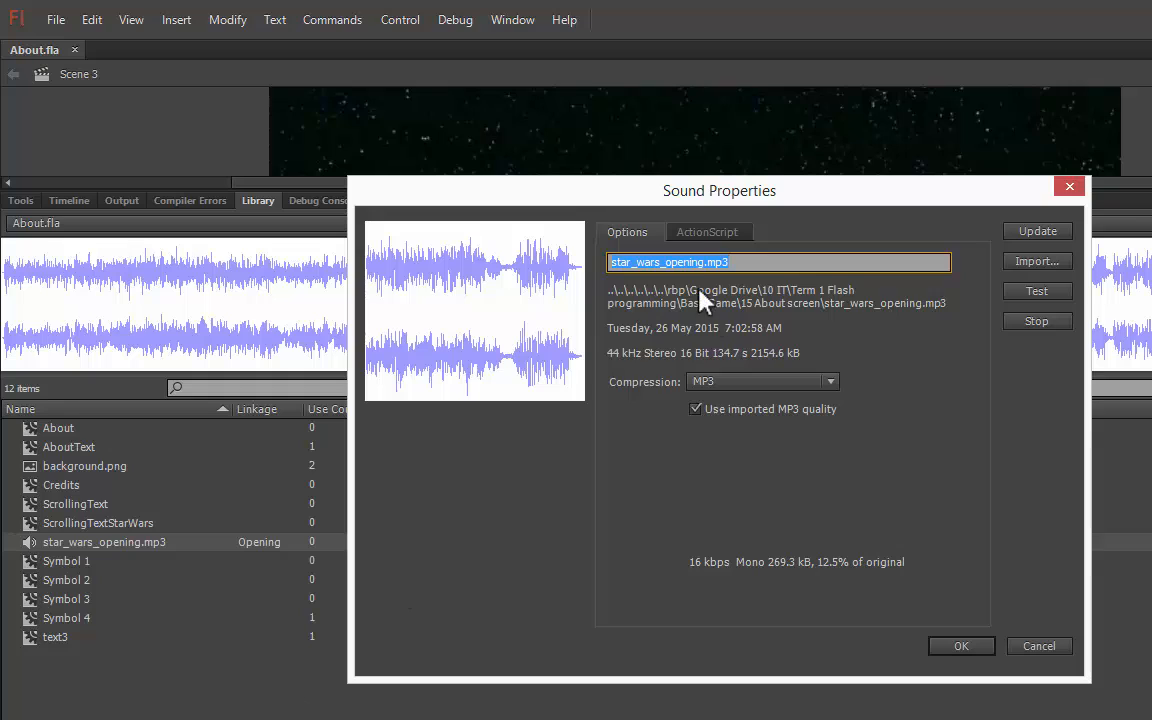
left_click(707, 232)
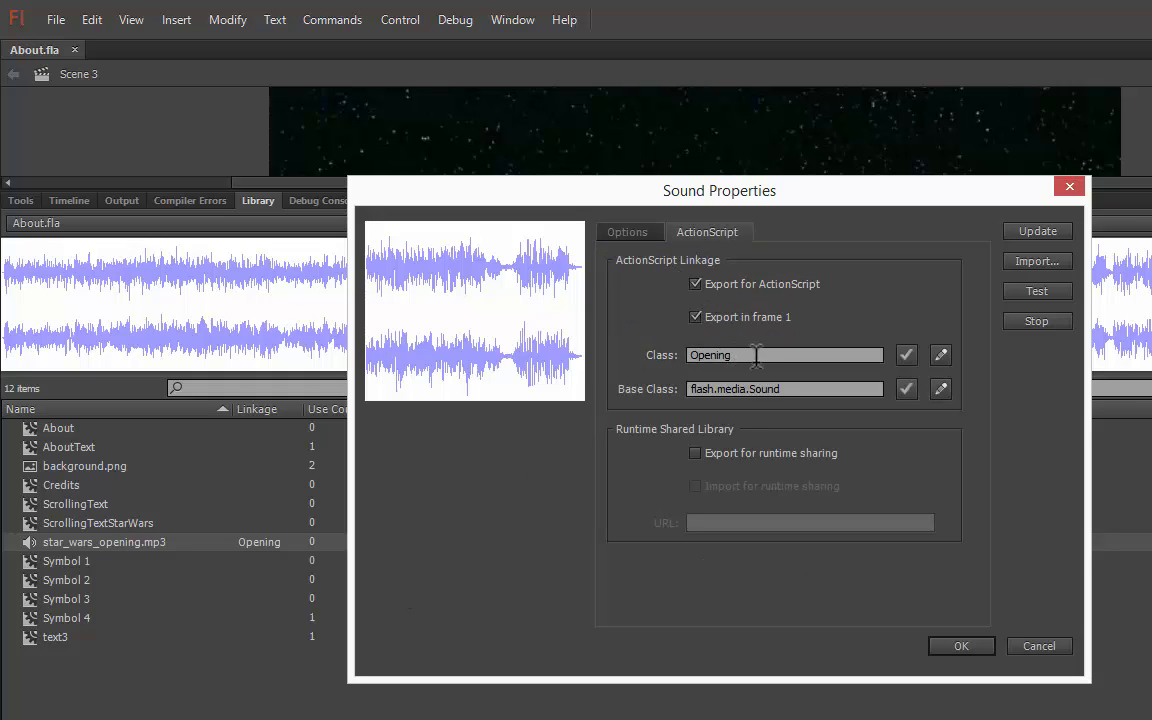
left_click_drag(739, 355, 610, 343)
left_click(758, 353)
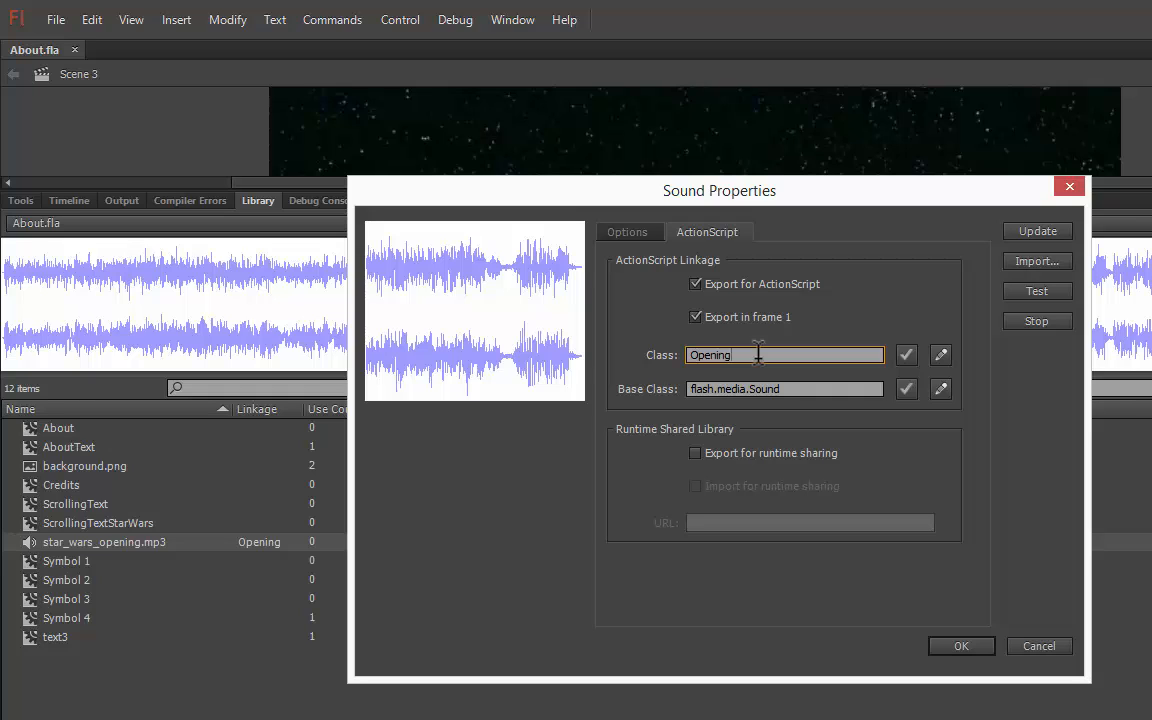
left_click(996, 640)
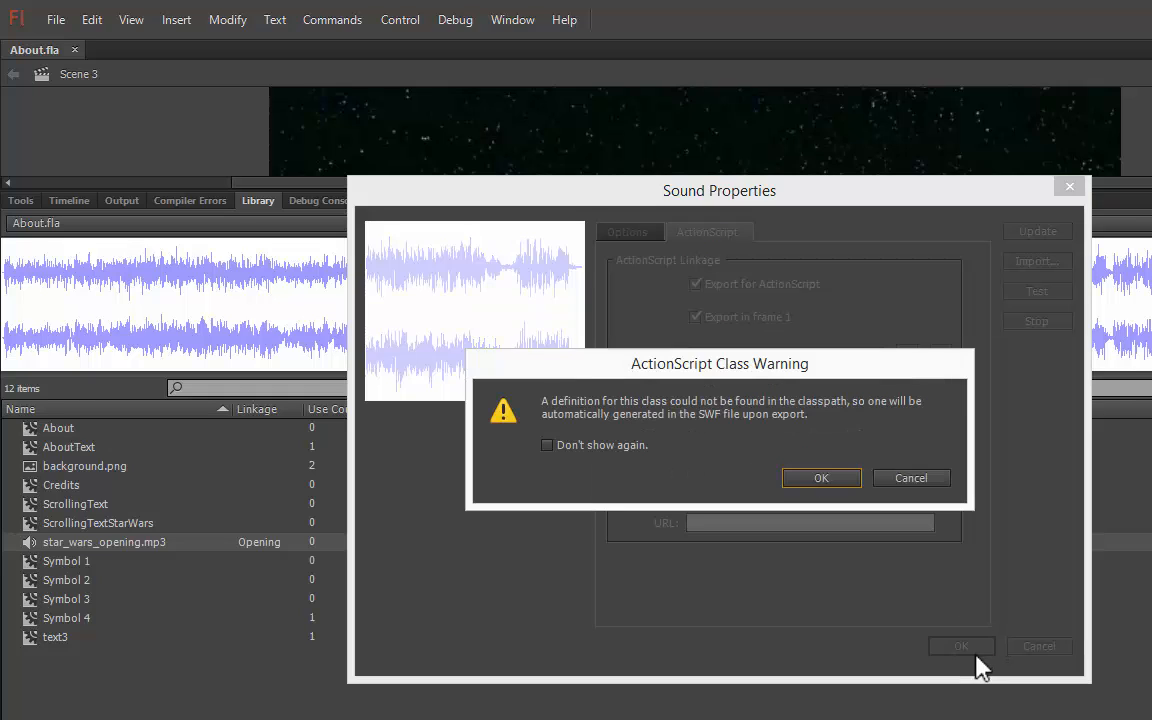
left_click(831, 477)
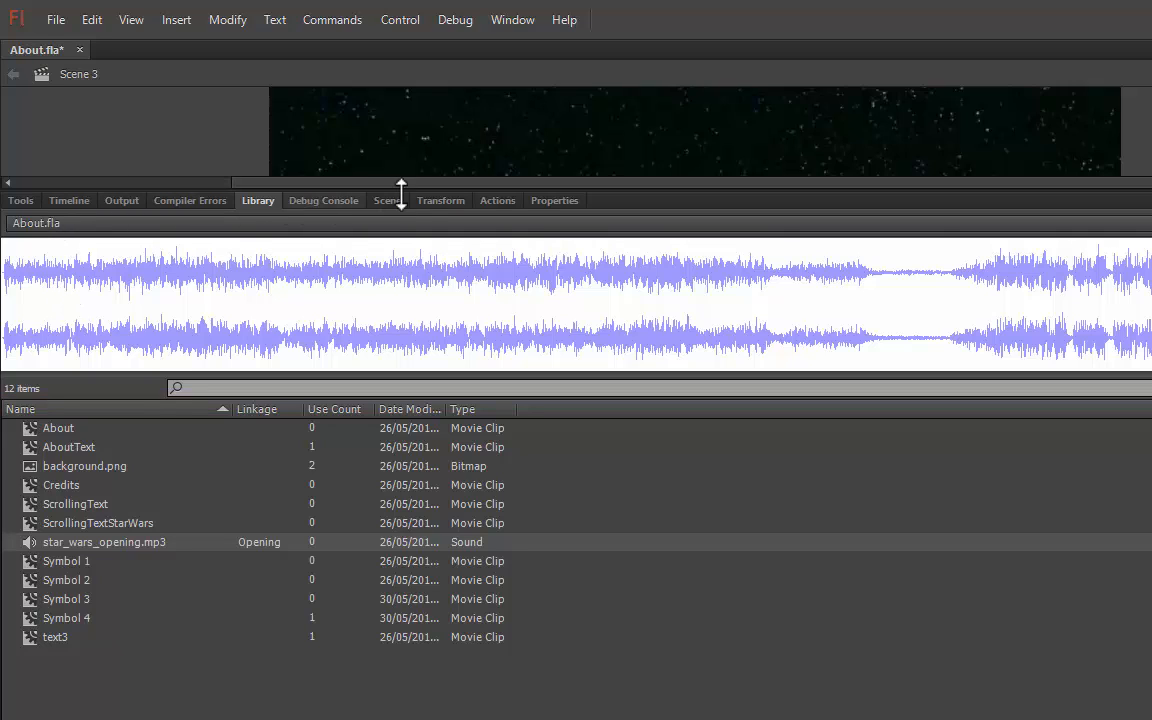
Step: Open the document class About and examine how its constructor instantiates and plays the Opening sound
left_click(552, 202)
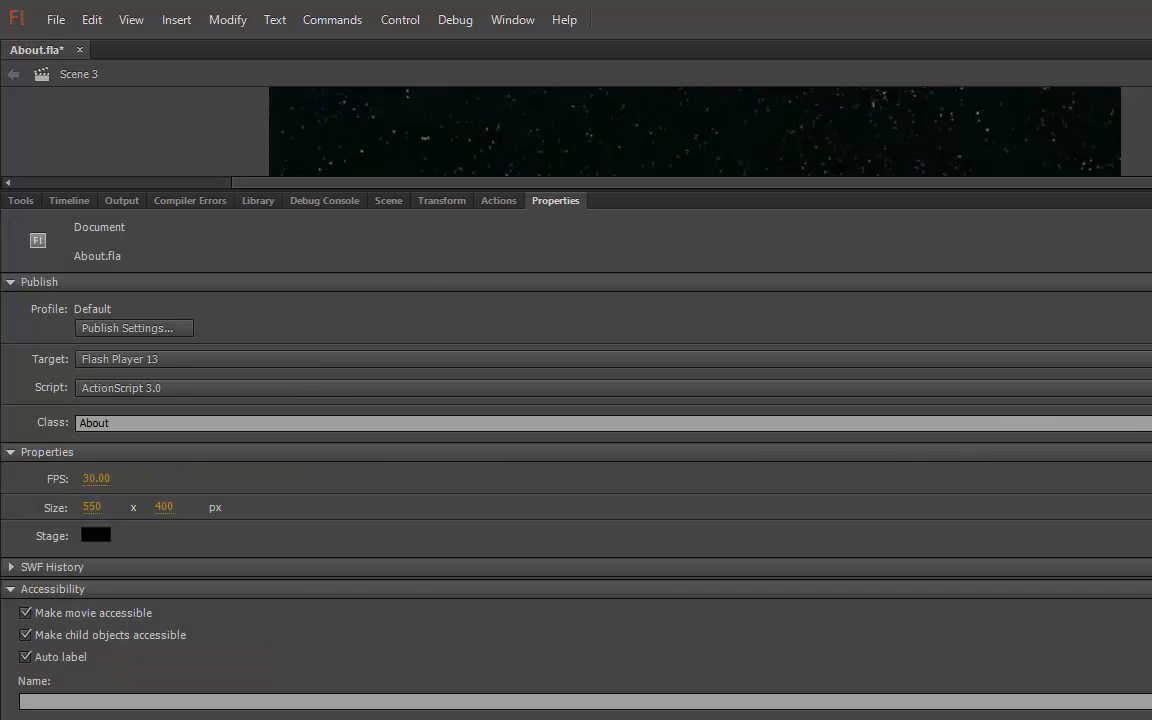
left_click(1149, 423)
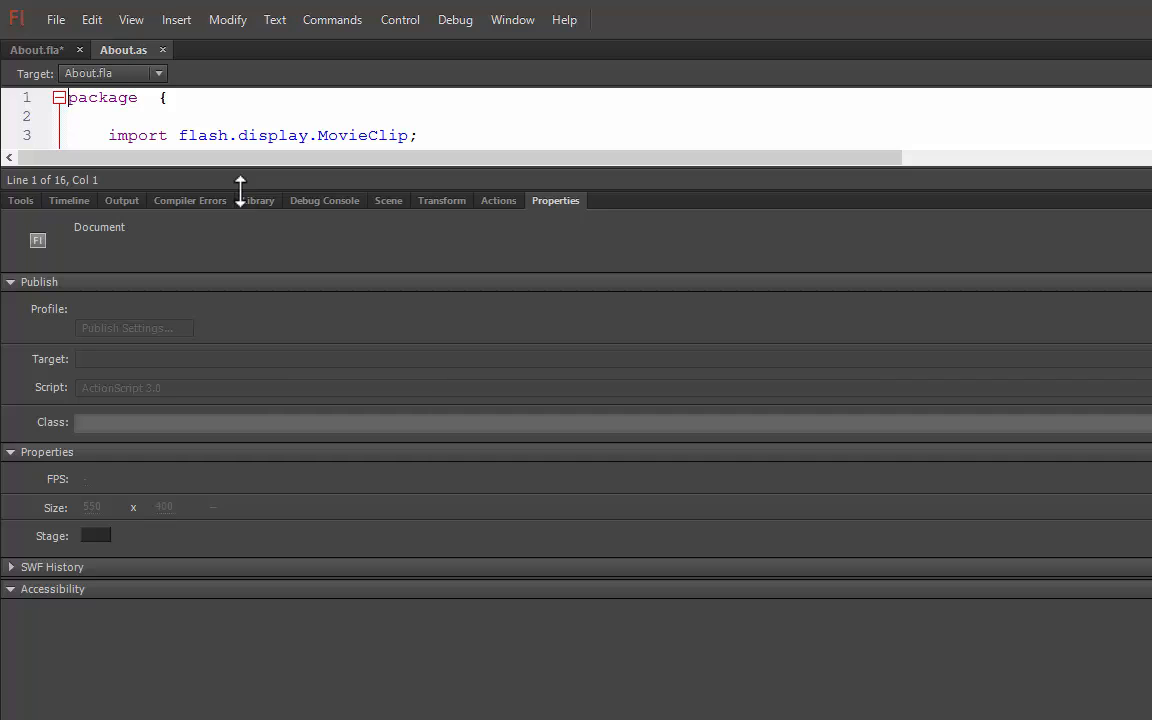
left_click_drag(240, 190, 266, 524)
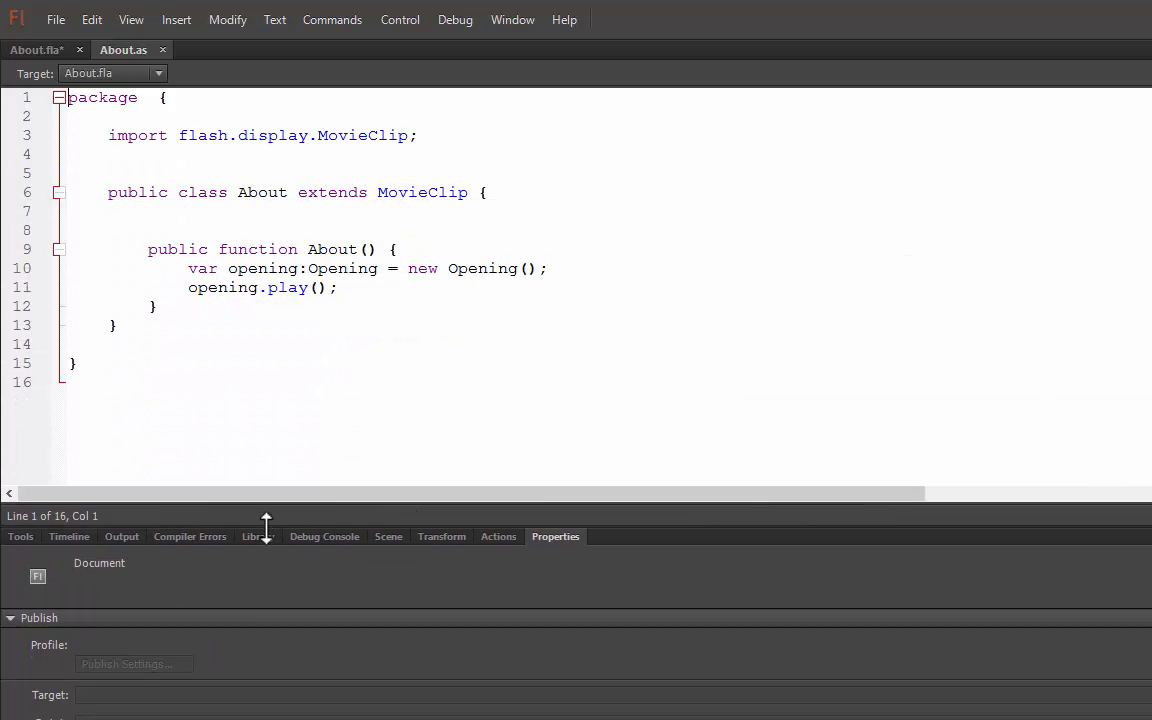
left_click_drag(350, 296, 205, 295)
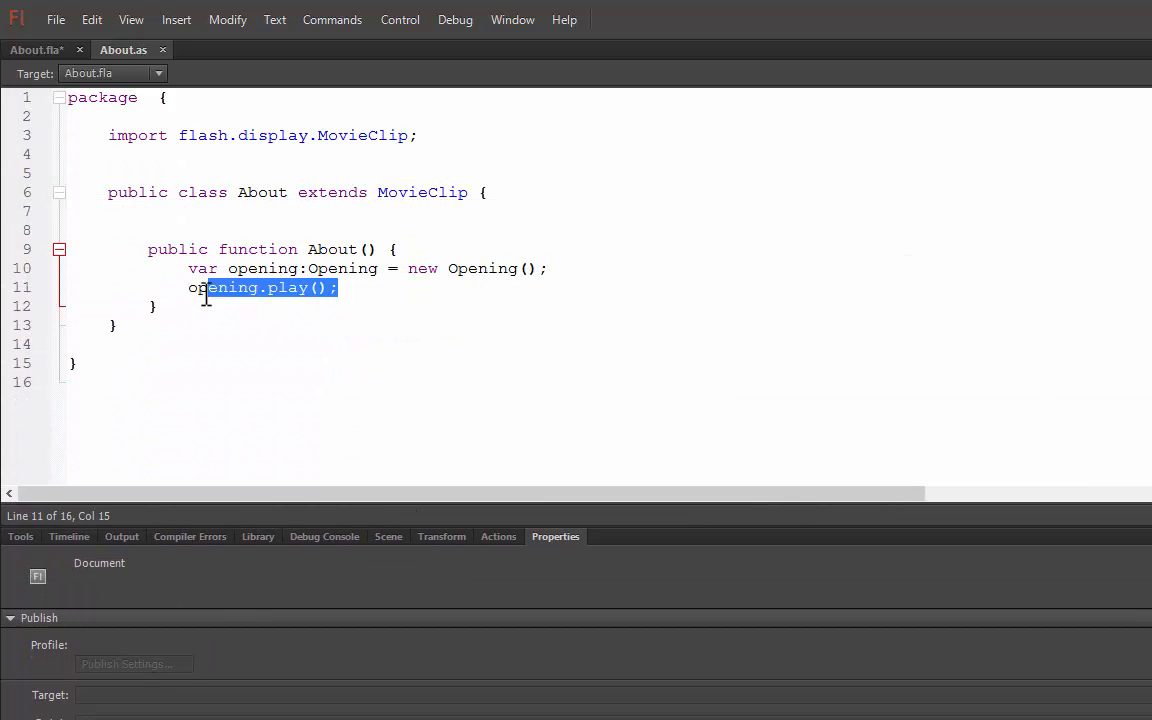
left_click(393, 309)
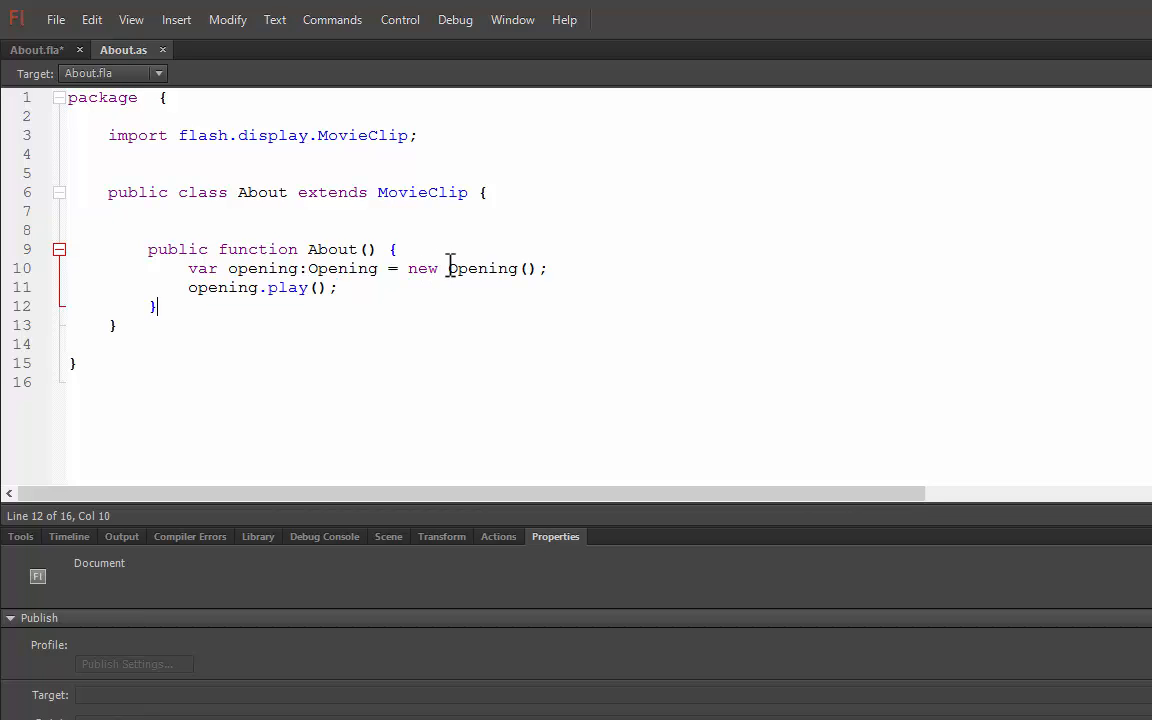
left_click_drag(450, 268, 518, 266)
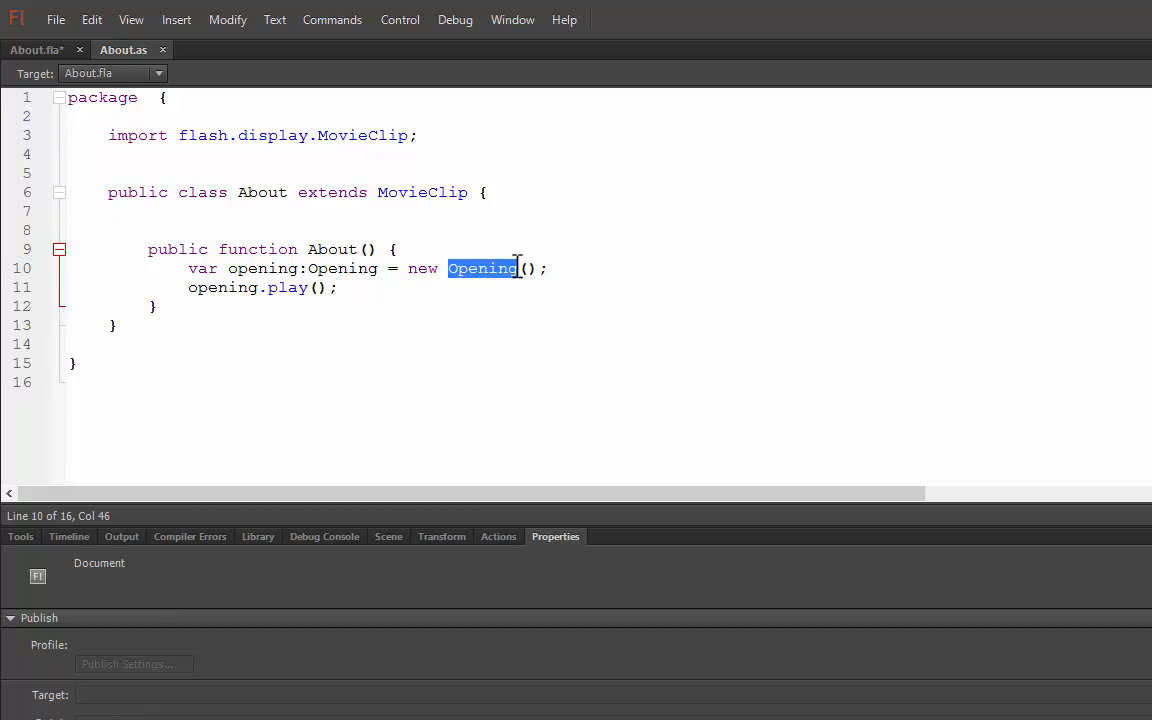
left_click_drag(259, 288, 318, 290)
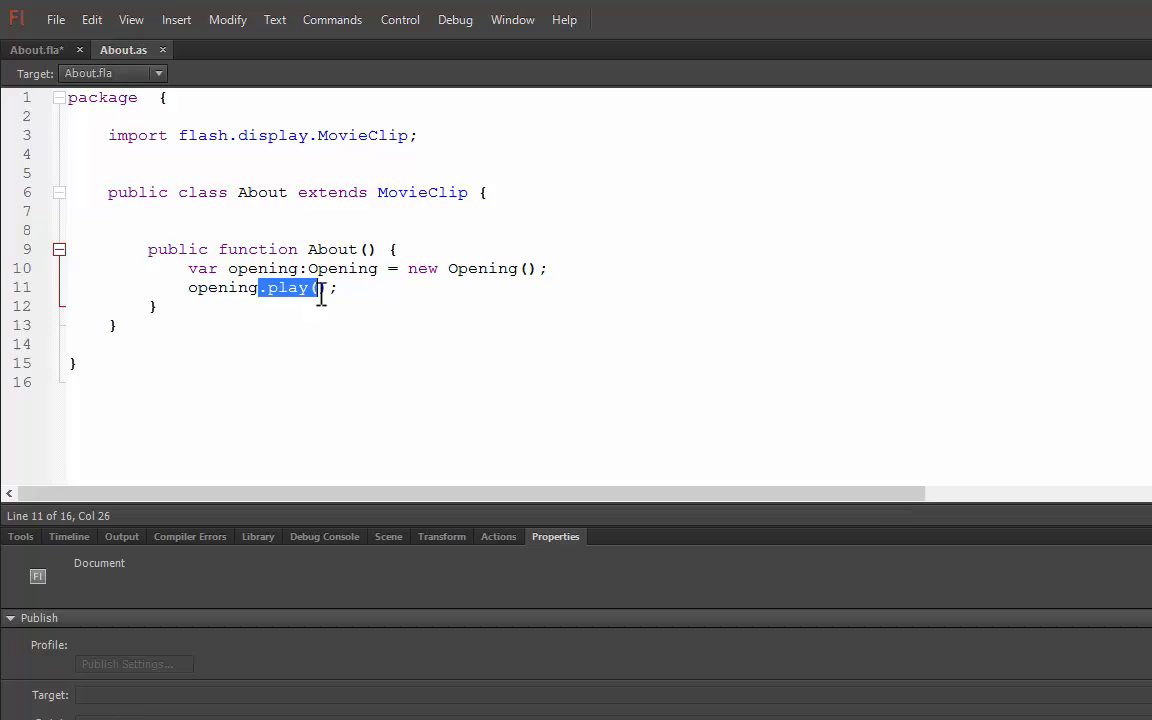
Step: Save About.fla and test the movie to preview the crawl over the starfield with its opening sound
left_click(33, 52)
left_click(53, 19)
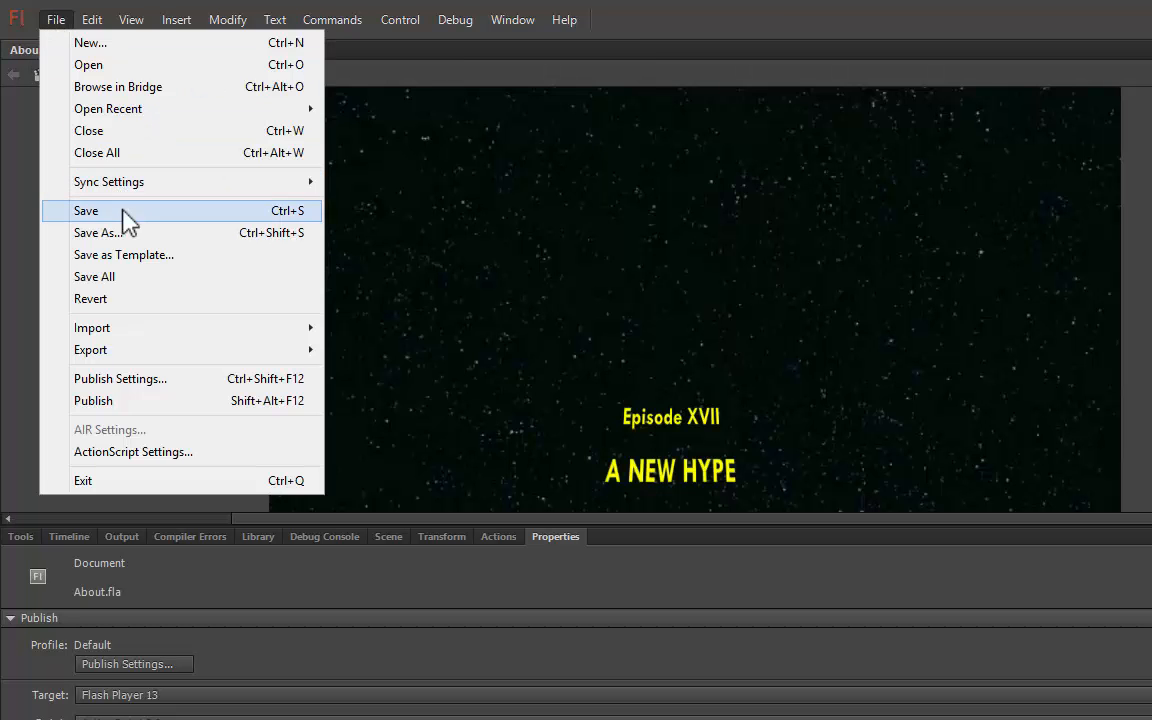
left_click(125, 212)
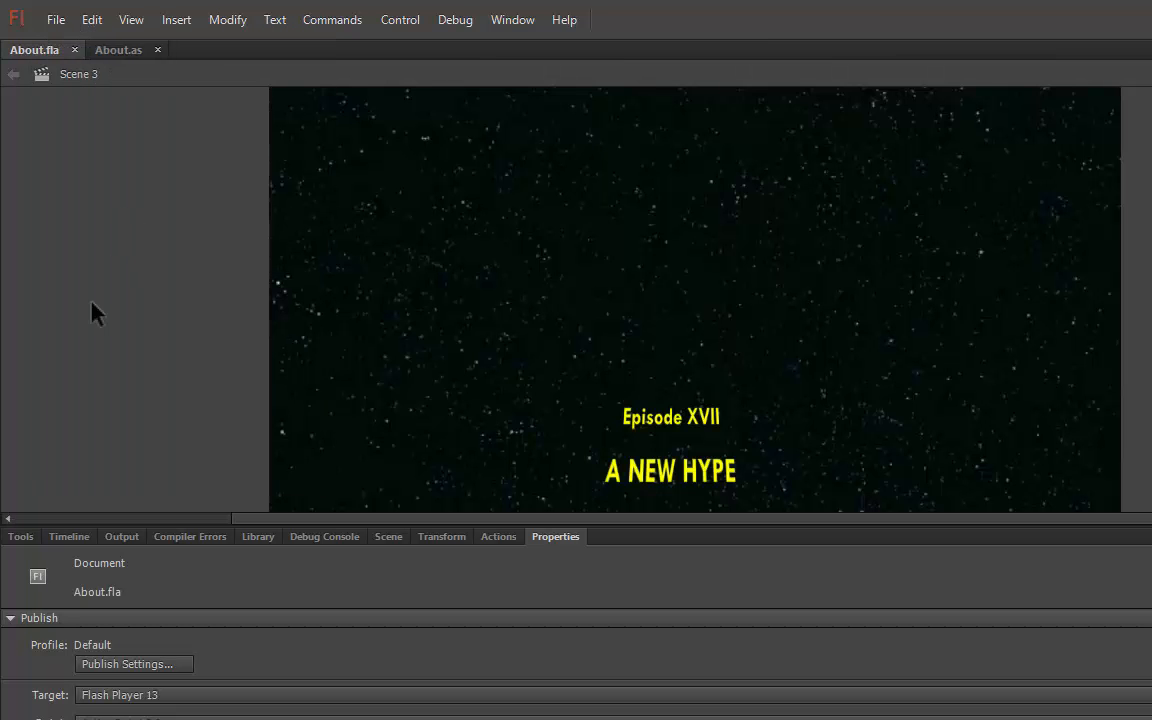
left_click(62, 540)
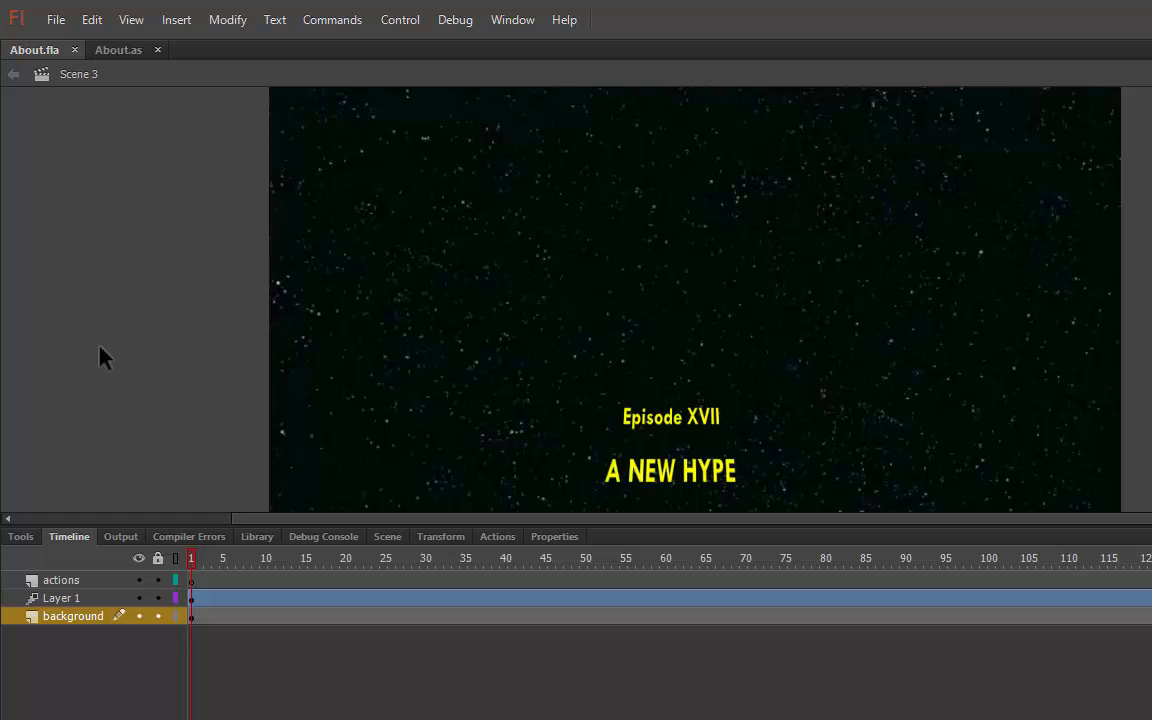
key("ctrl+Return")
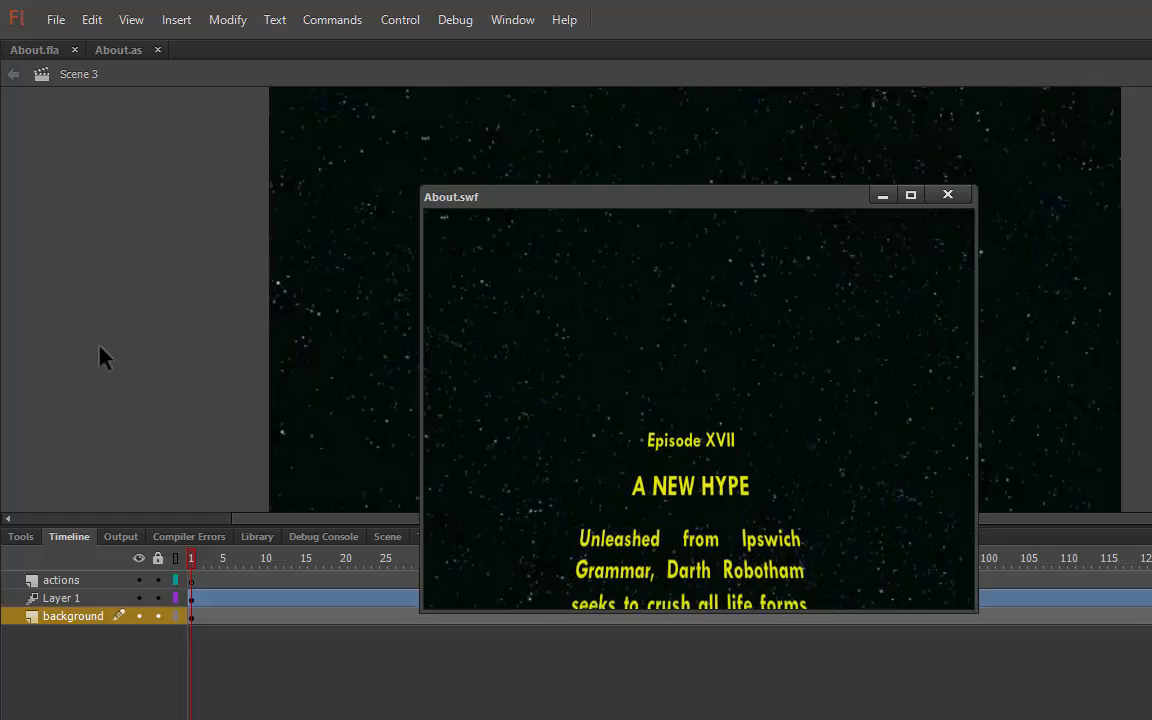